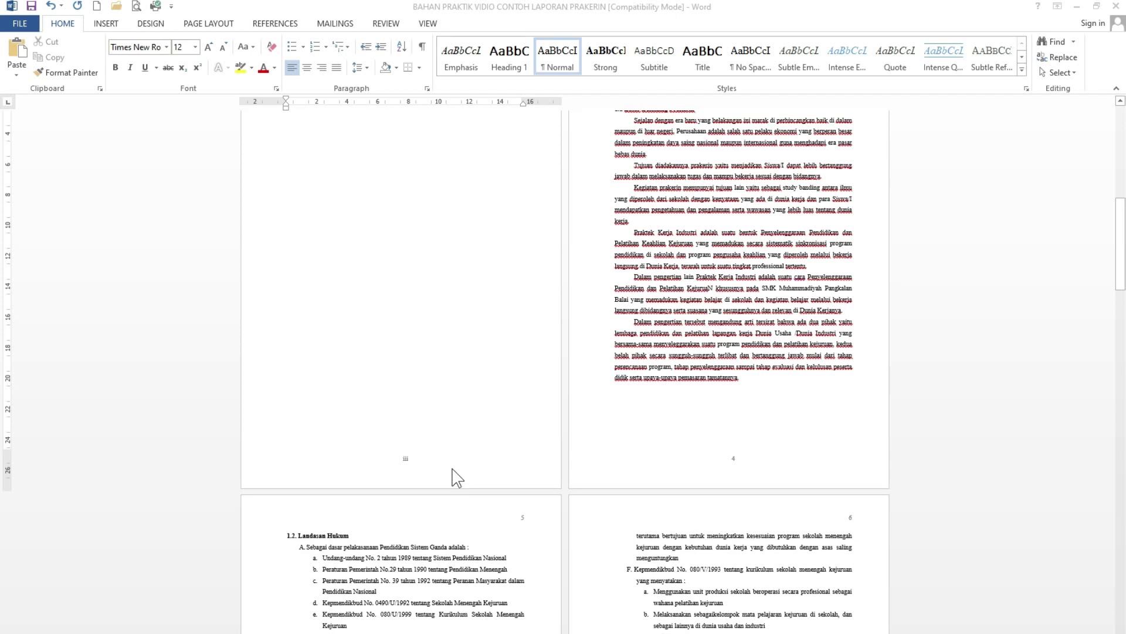
# Scroll through the opened PRAKERIN report, then type and undo a trial 'BAB' line.
pyautogui.scroll(5, 457, 477)
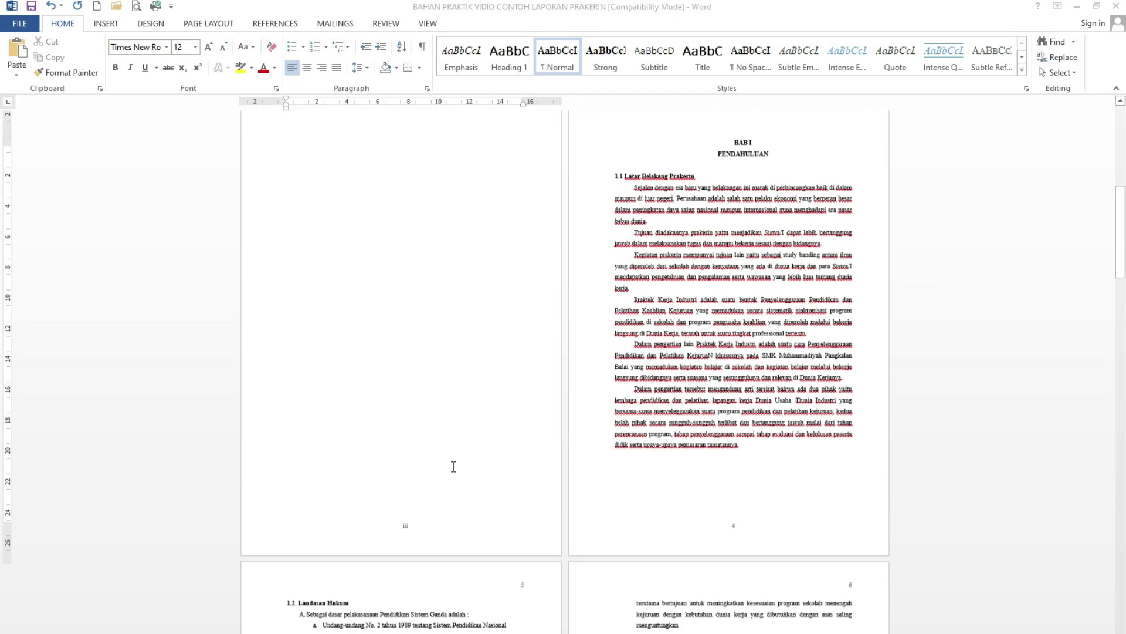
pyautogui.scroll(-2, 452, 460)
pyautogui.scroll(-10, 450, 449)
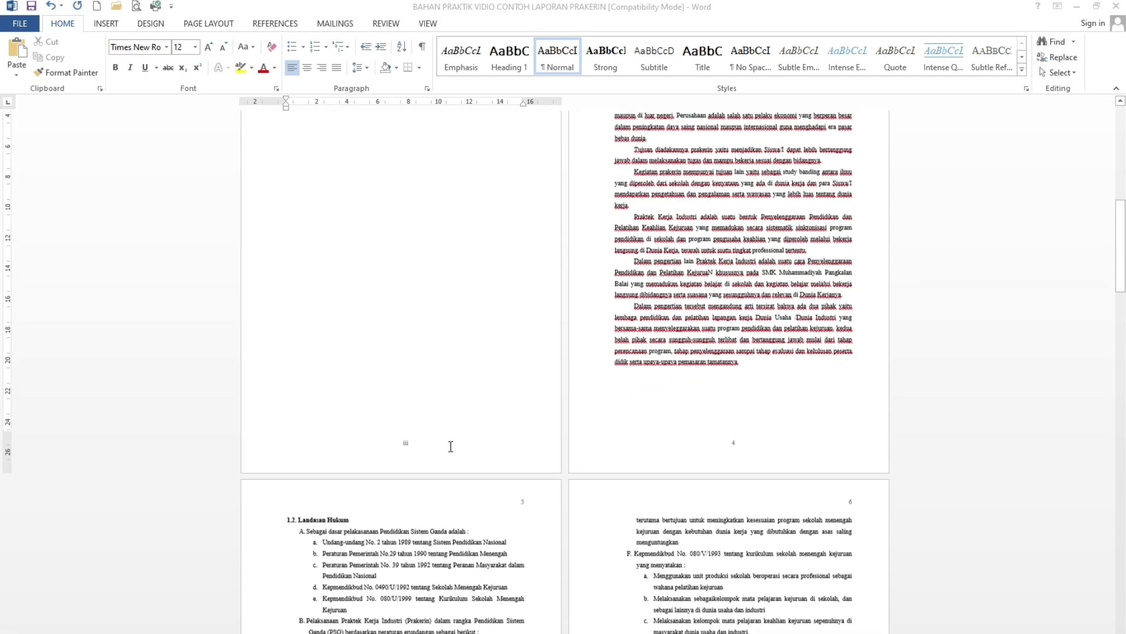
pyautogui.scroll(3, 483, 452)
pyautogui.scroll(3, 455, 418)
pyautogui.scroll(-2, 438, 411)
pyautogui.scroll(-2, 440, 422)
pyautogui.scroll(2, 444, 435)
pyautogui.scroll(3, 443, 426)
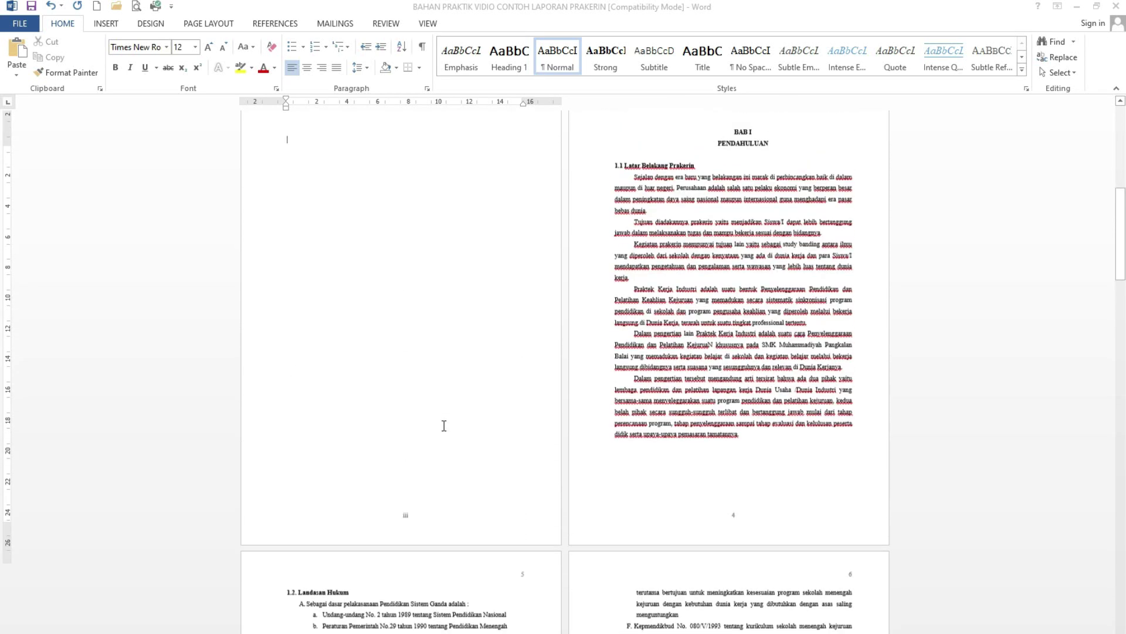
pyautogui.scroll(3, 449, 428)
pyautogui.scroll(-1, 412, 378)
pyautogui.scroll(-3, 411, 376)
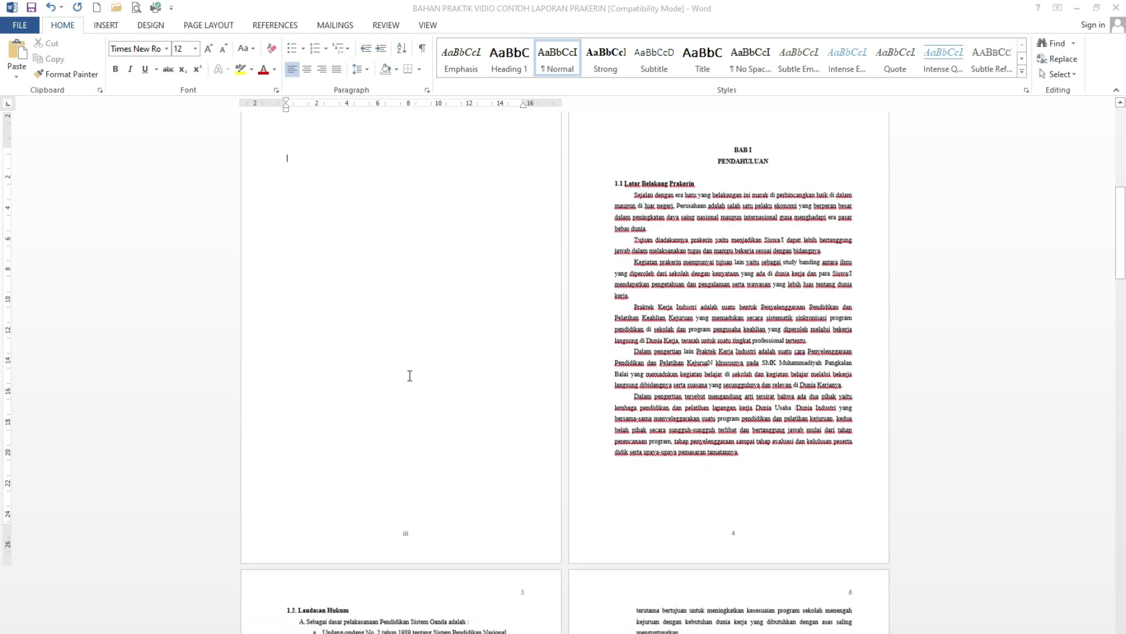
pyautogui.scroll(2, 408, 369)
pyautogui.write('BAB ............... 1')
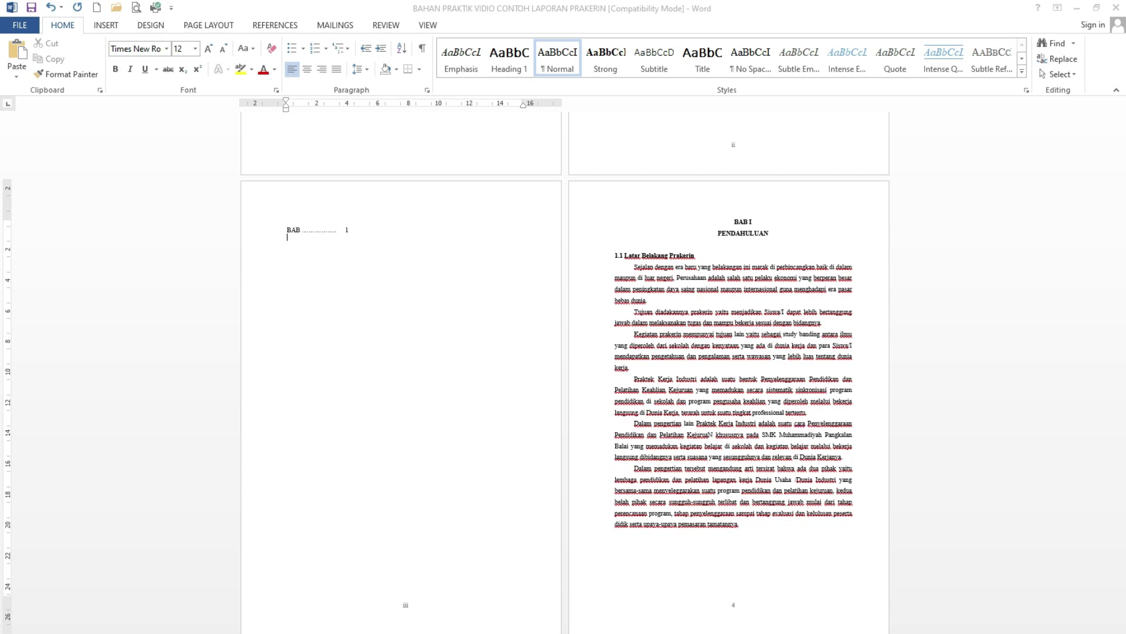
pyautogui.hotkey('ctrl', 'z')
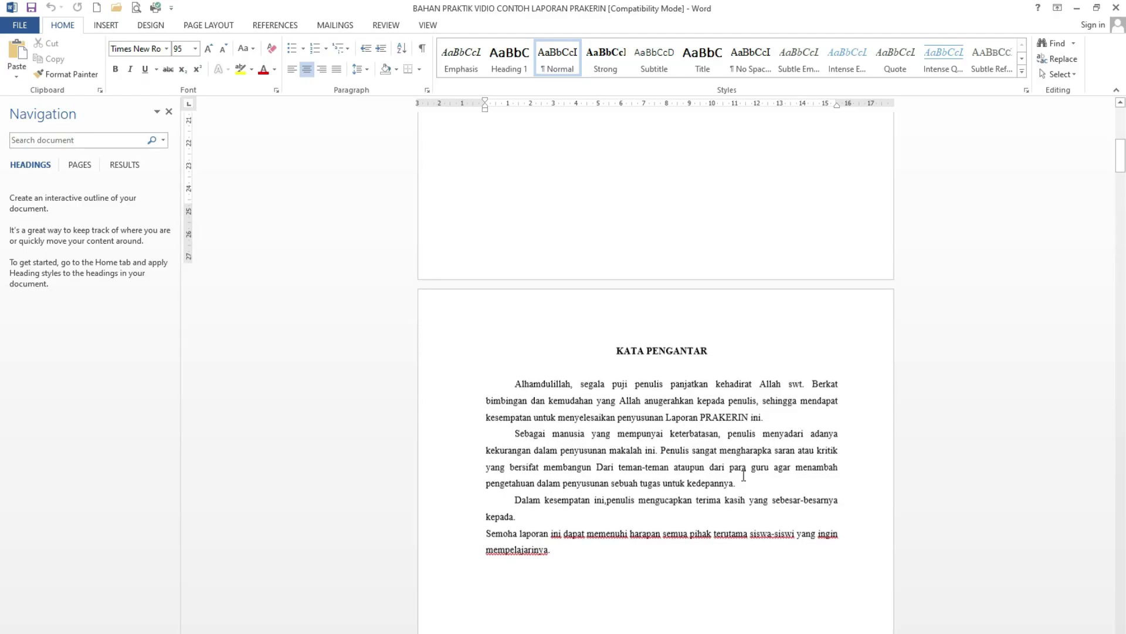
pyautogui.scroll(-4, 603, 343)
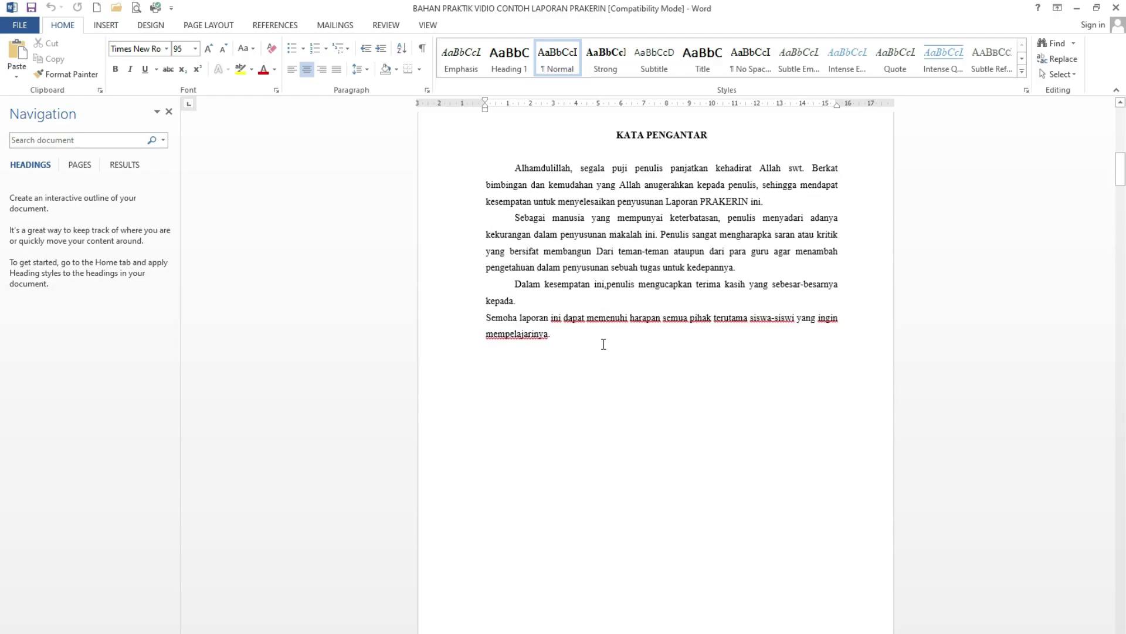
pyautogui.scroll(2, 634, 389)
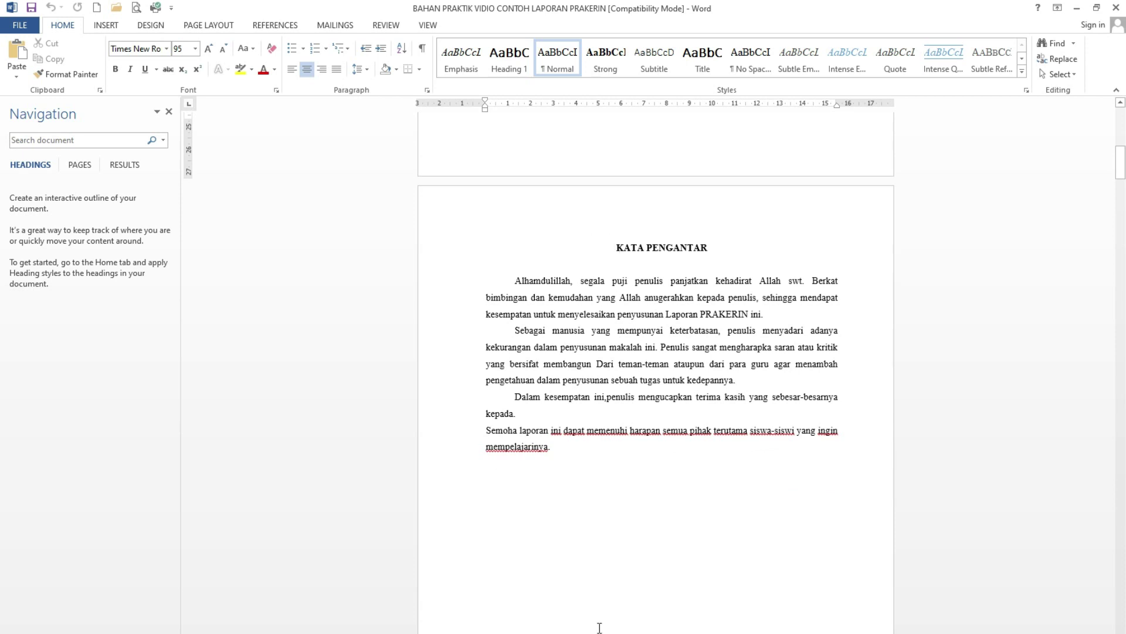
pyautogui.keyDown('ctrl'); pyautogui.scroll(2, 634, 432); pyautogui.keyUp('ctrl')
pyautogui.scroll(-2, 646, 452)
pyautogui.scroll(2, 654, 469)
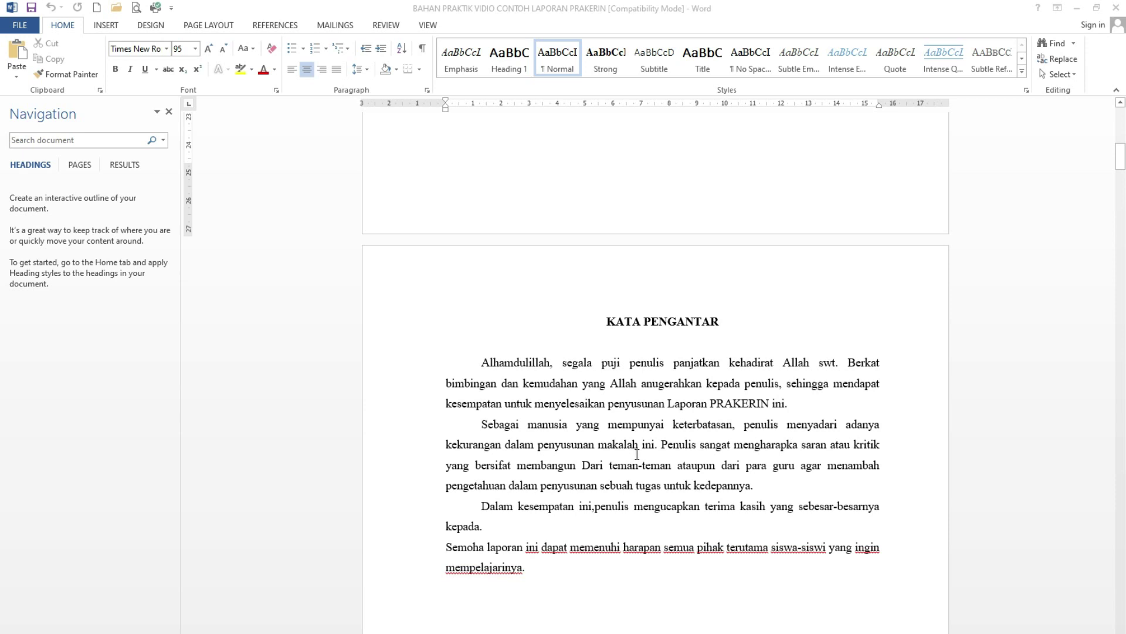
pyautogui.scroll(-2, 634, 460)
pyautogui.scroll(2, 645, 467)
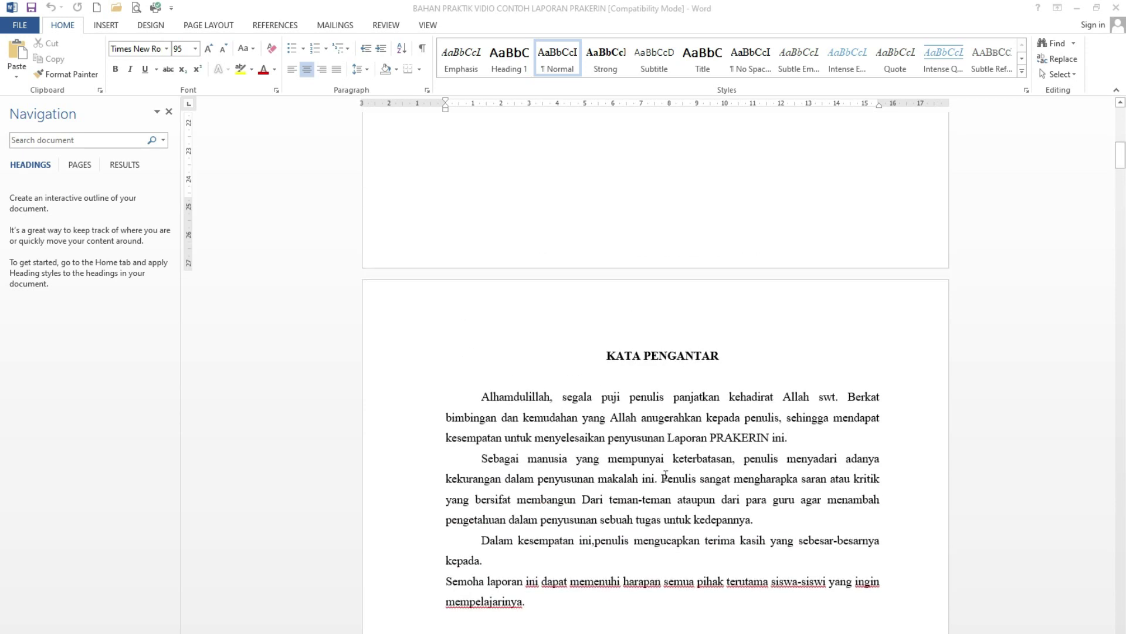
pyautogui.scroll(-2, 619, 302)
pyautogui.click(606, 256)
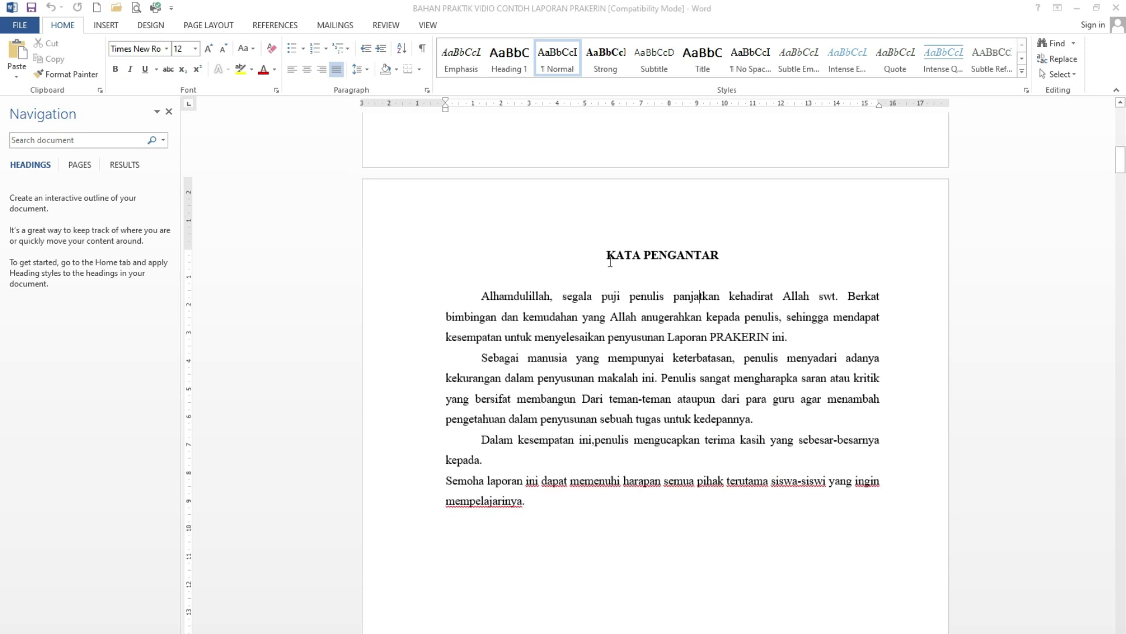
pyautogui.tripleClick(605, 255)
pyautogui.scroll(-2, 616, 367)
pyautogui.scroll(-8, 671, 507)
pyautogui.scroll(-5, 672, 507)
pyautogui.scroll(-7, 636, 554)
pyautogui.scroll(-4, 679, 598)
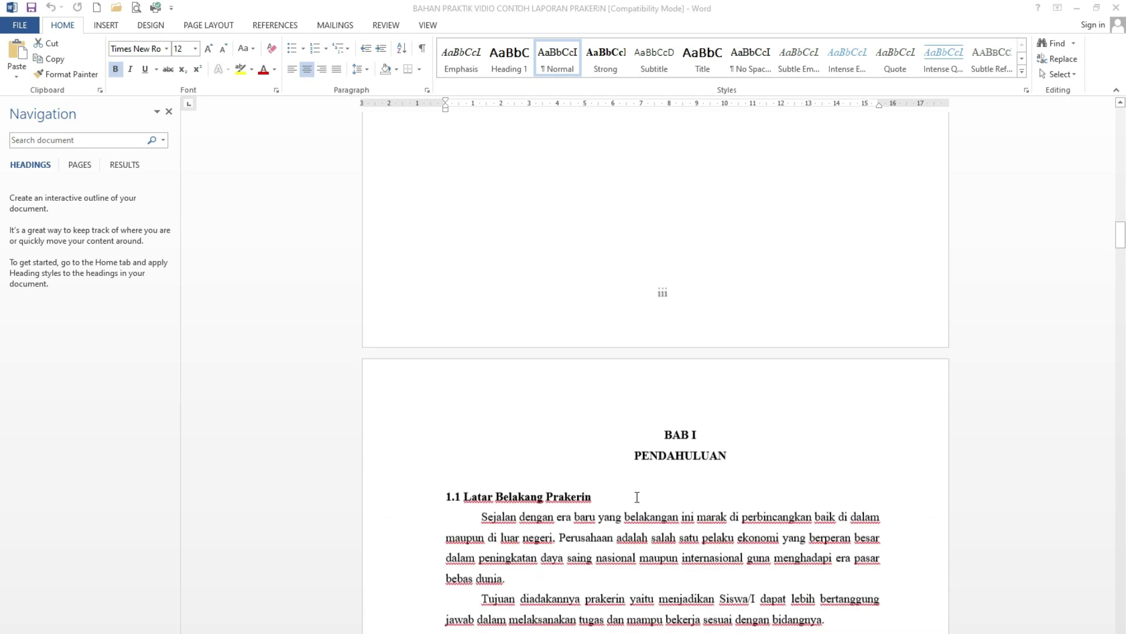
pyautogui.scroll(-3, 668, 444)
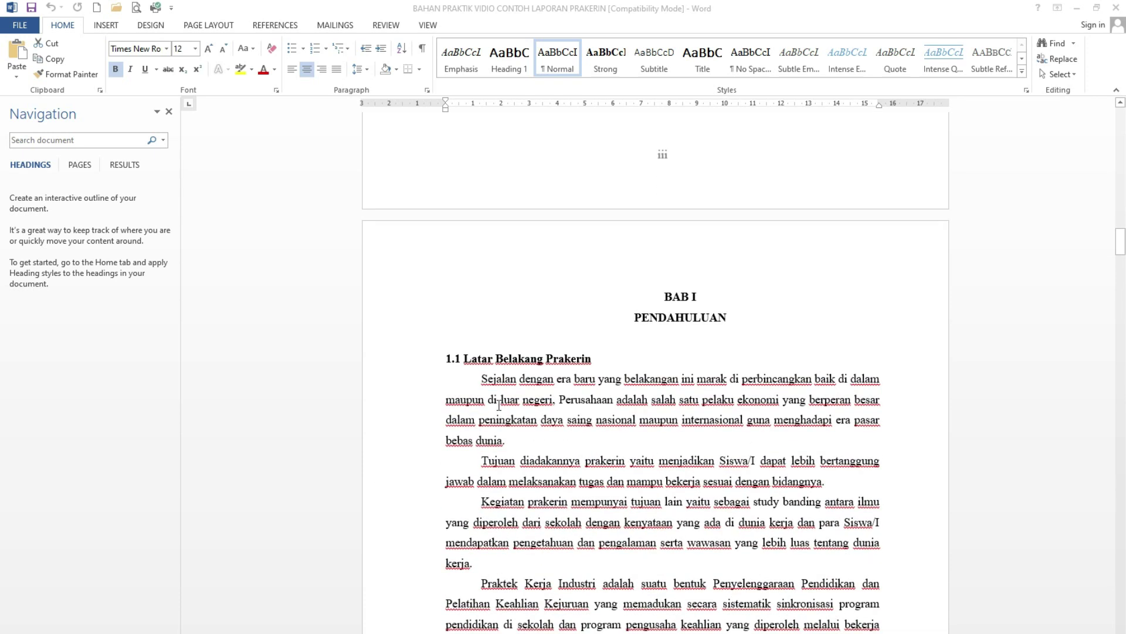
pyautogui.moveTo(443, 359); pyautogui.dragTo(591, 358)
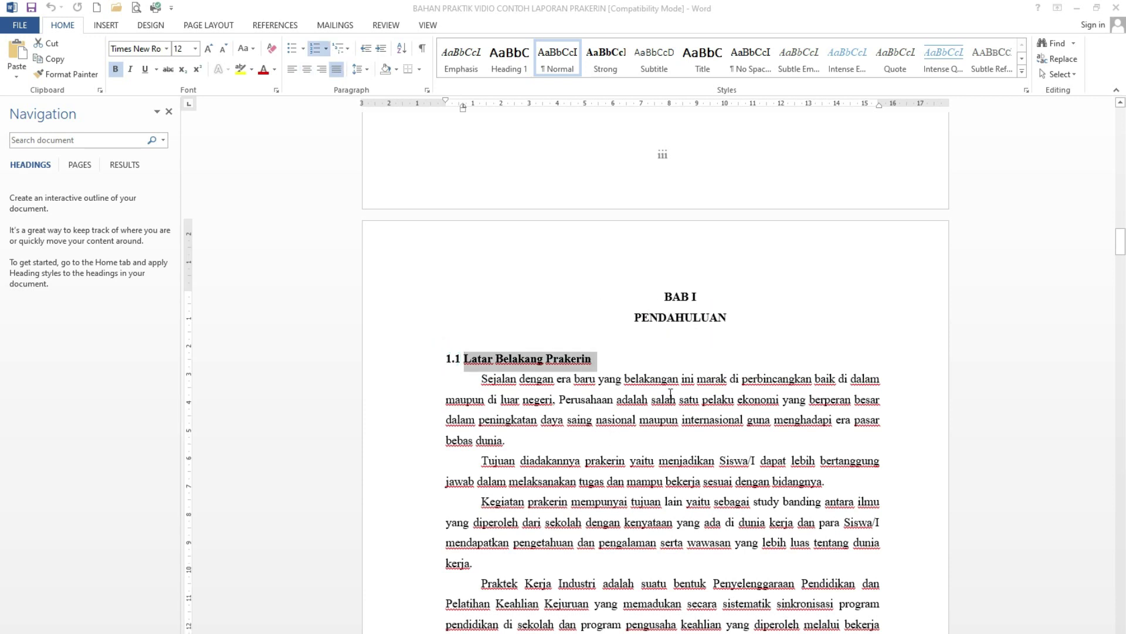
pyautogui.scroll(-4, 667, 491)
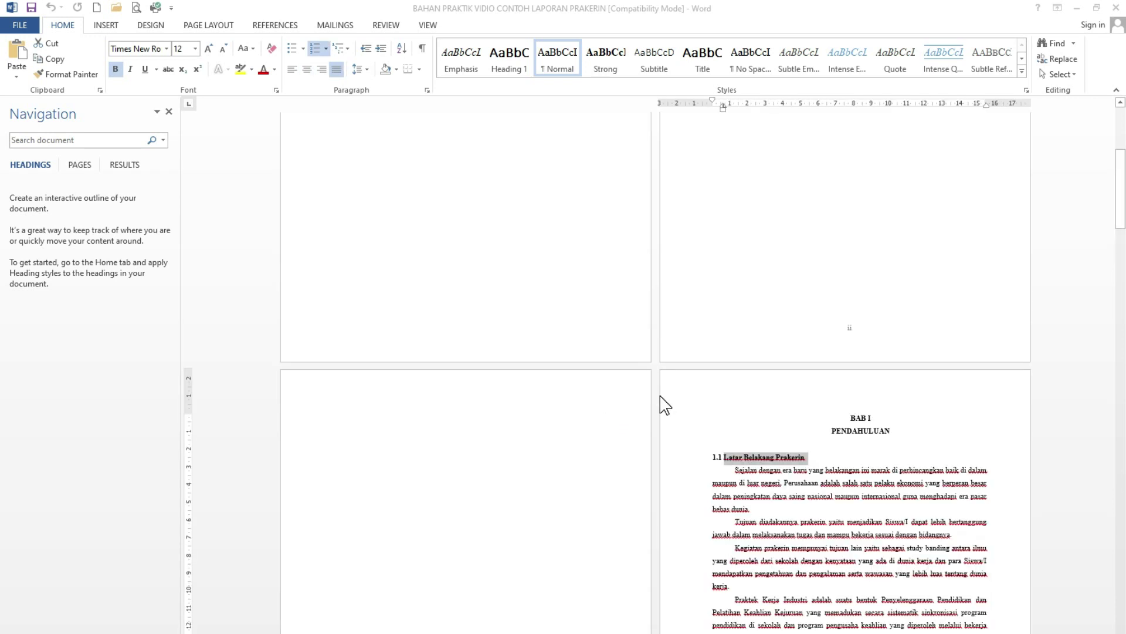
pyautogui.scroll(2, 669, 399)
pyautogui.scroll(3, 807, 397)
pyautogui.scroll(-4, 435, 528)
pyautogui.scroll(-4, 444, 492)
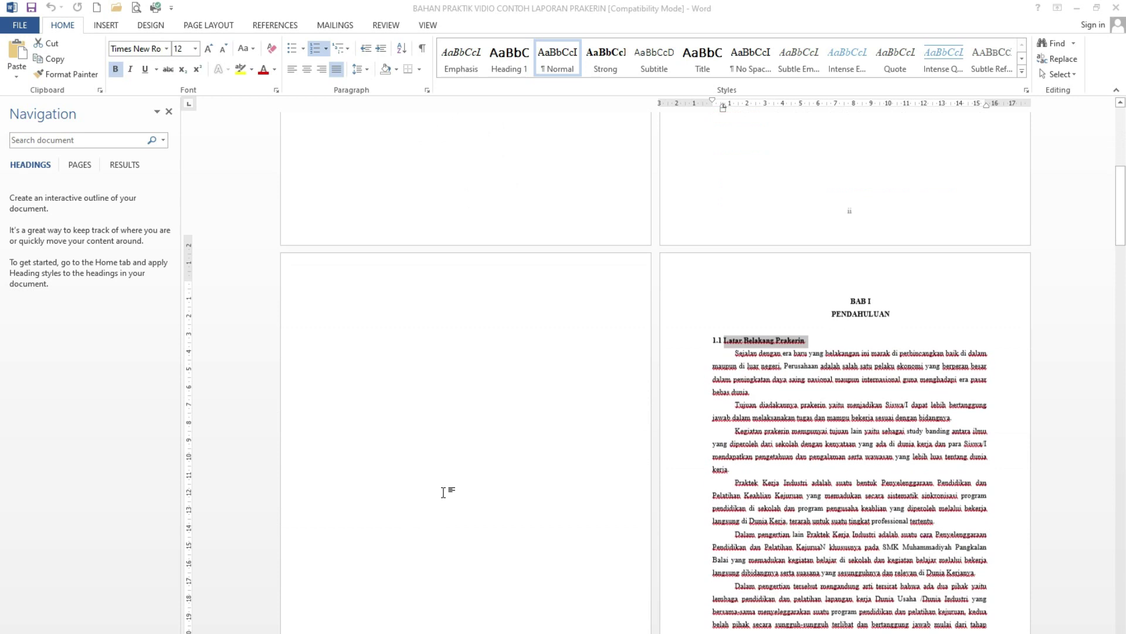
pyautogui.scroll(-4, 444, 492)
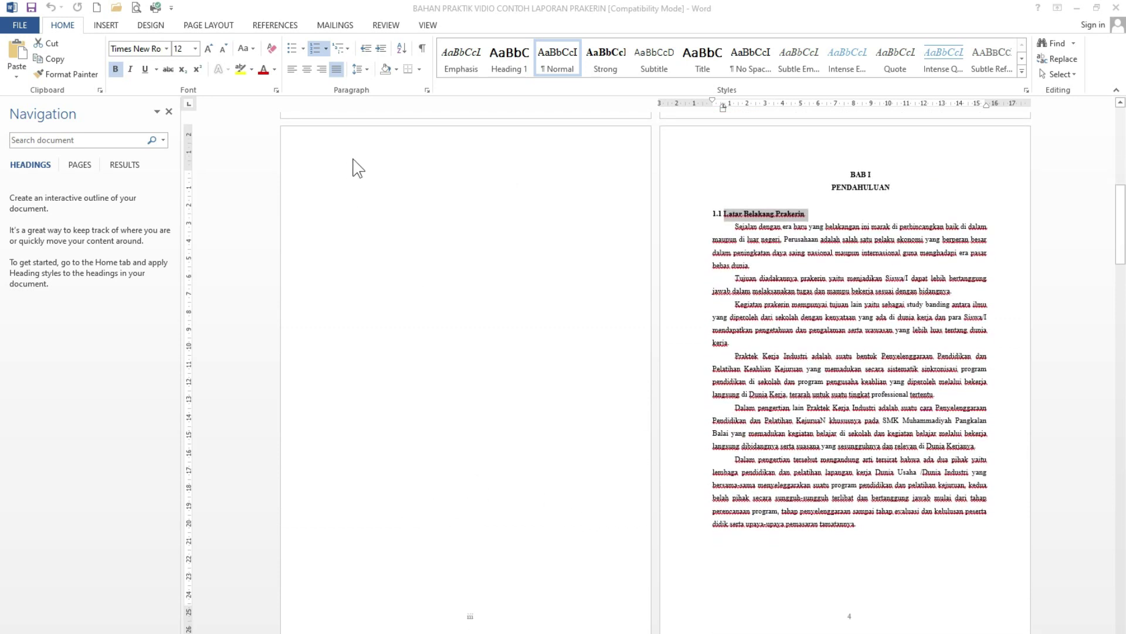
pyautogui.click(333, 322)
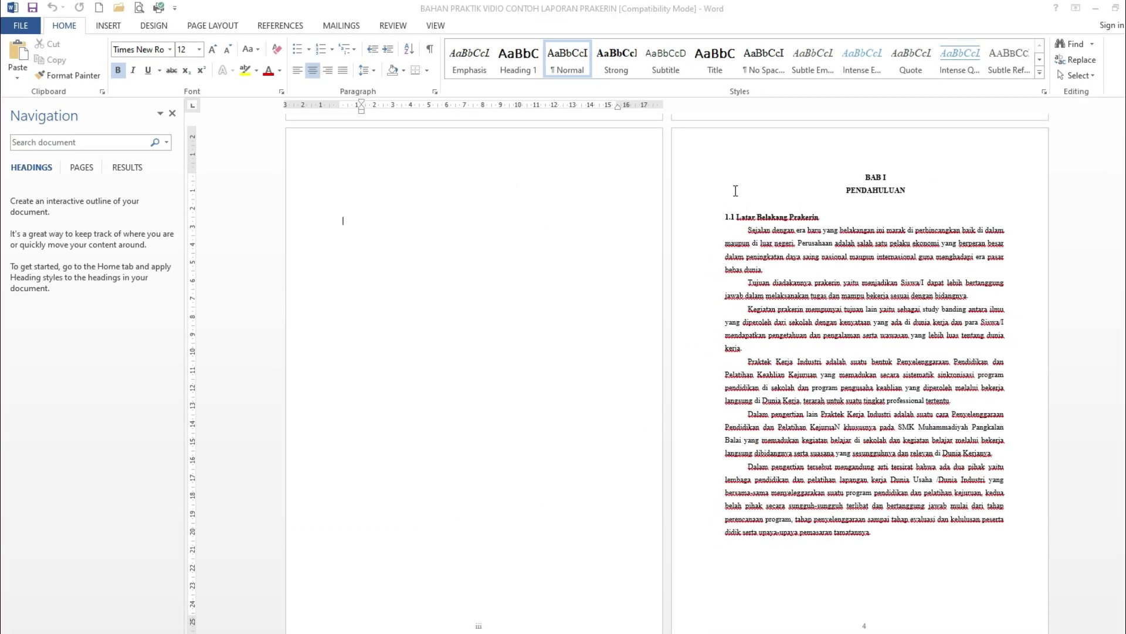
pyautogui.scroll(-2, 367, 300)
pyautogui.scroll(5, 415, 440)
pyautogui.scroll(3, 428, 452)
pyautogui.scroll(5, 447, 490)
pyautogui.scroll(2, 727, 294)
pyautogui.scroll(2, 728, 294)
pyautogui.scroll(-2, 454, 514)
pyautogui.scroll(-4, 422, 432)
pyautogui.scroll(-2, 422, 432)
pyautogui.scroll(-3, 395, 377)
pyautogui.scroll(-4, 430, 430)
pyautogui.scroll(4, 428, 468)
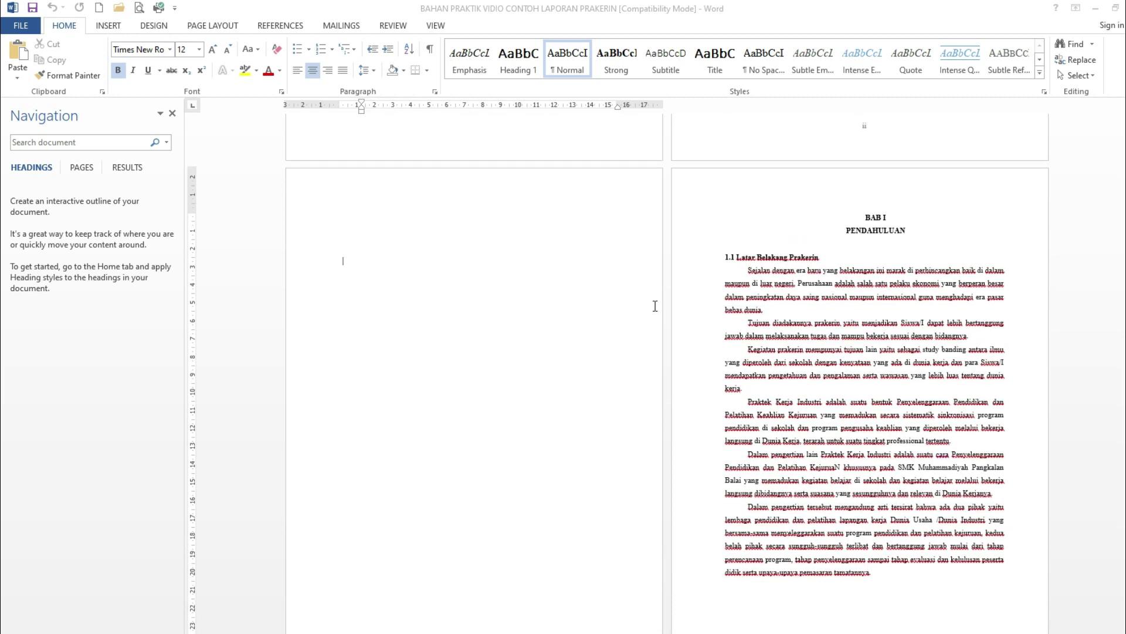
pyautogui.scroll(2, 622, 348)
pyautogui.scroll(2, 541, 335)
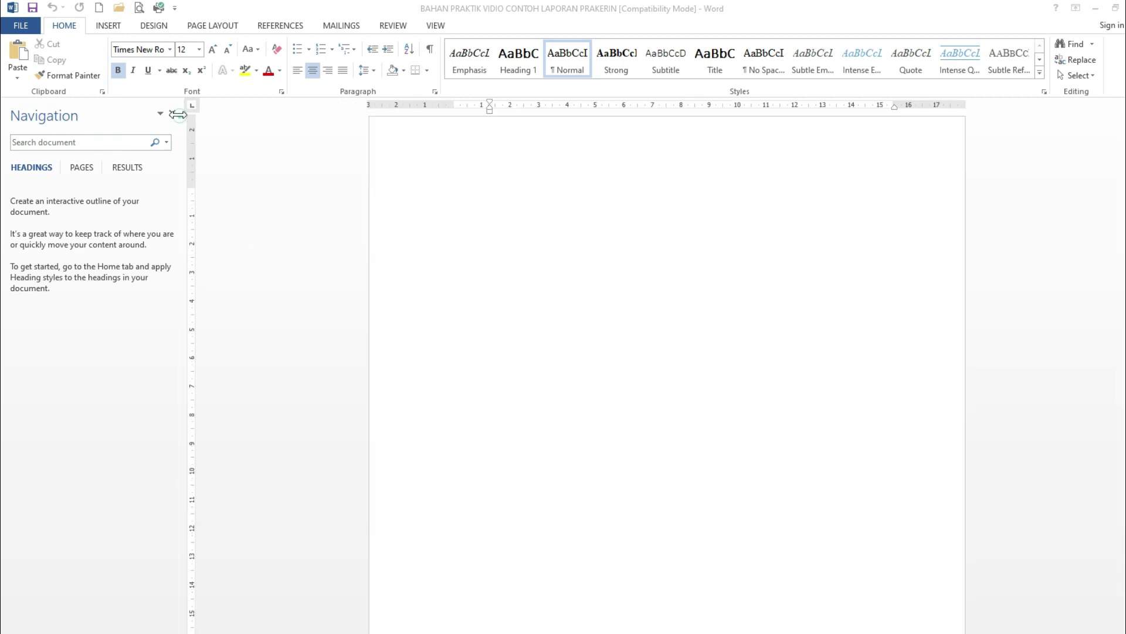
# Show the Navigation pane and select the KATA PENGANTAR heading.
pyautogui.click(172, 114)
pyautogui.scroll(-10, 567, 429)
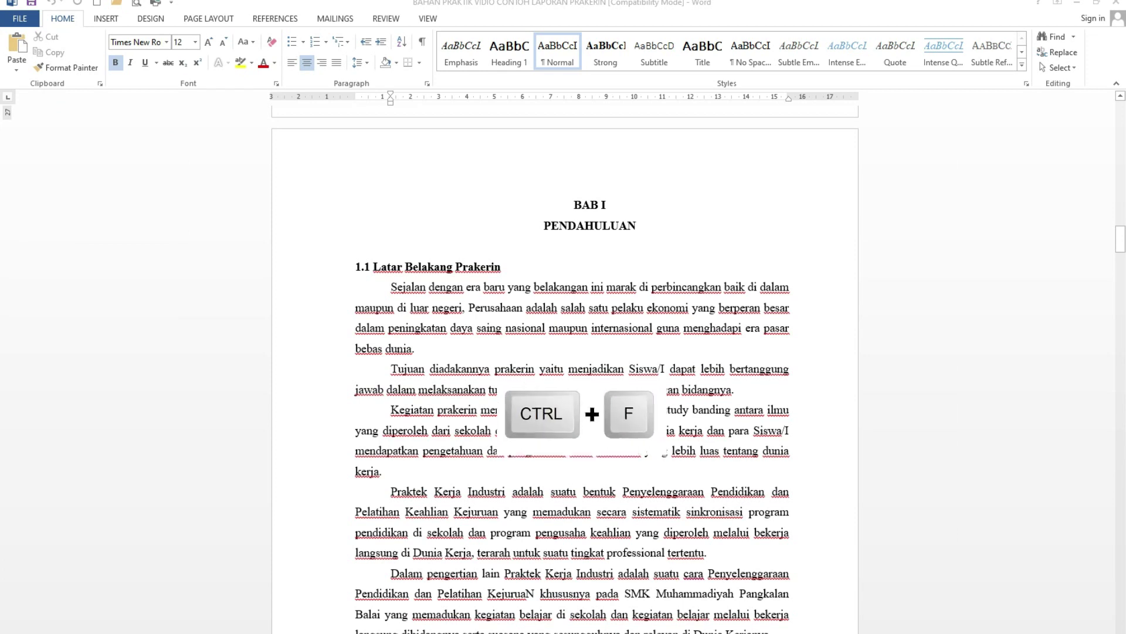
pyautogui.hotkey('ctrl', 'f')
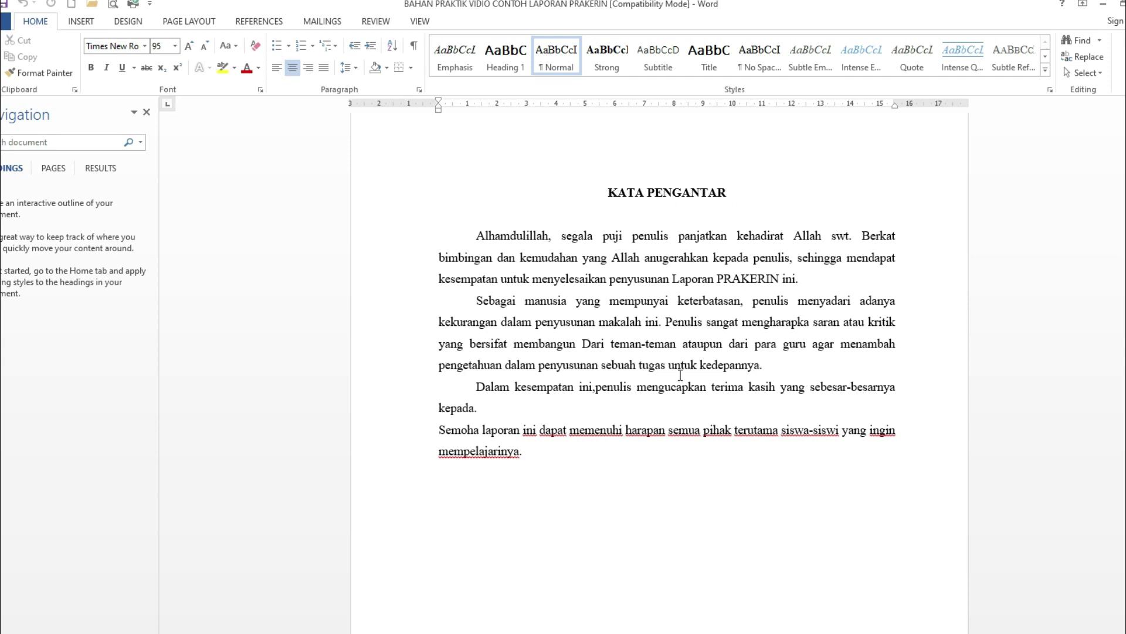
pyautogui.moveTo(610, 194); pyautogui.dragTo(711, 197)
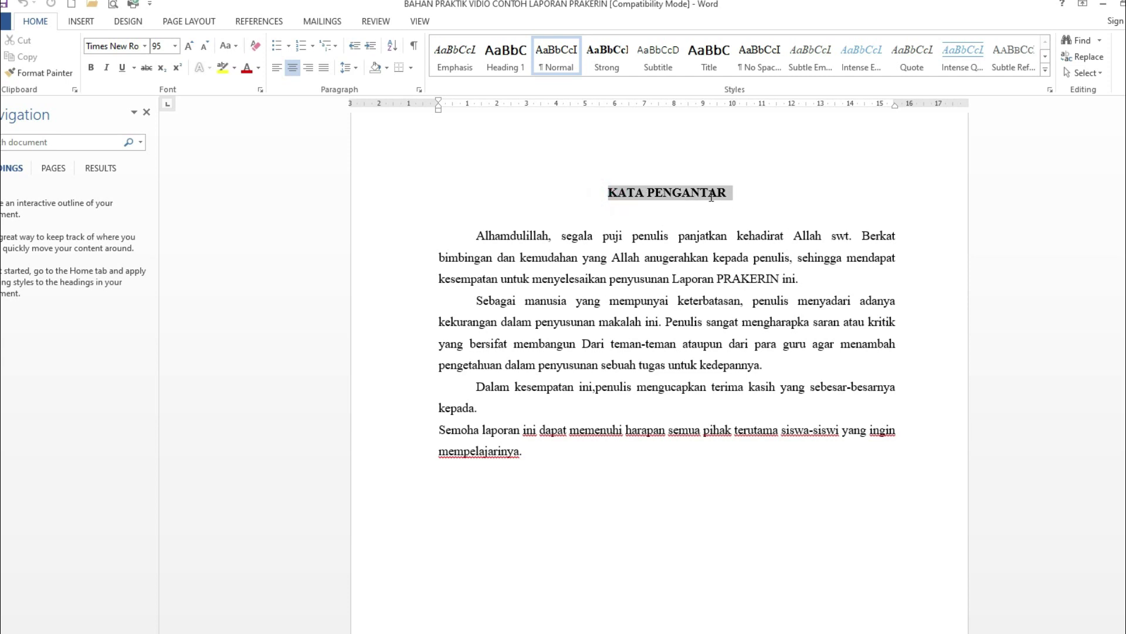
pyautogui.click(684, 262)
pyautogui.moveTo(611, 192); pyautogui.dragTo(727, 192)
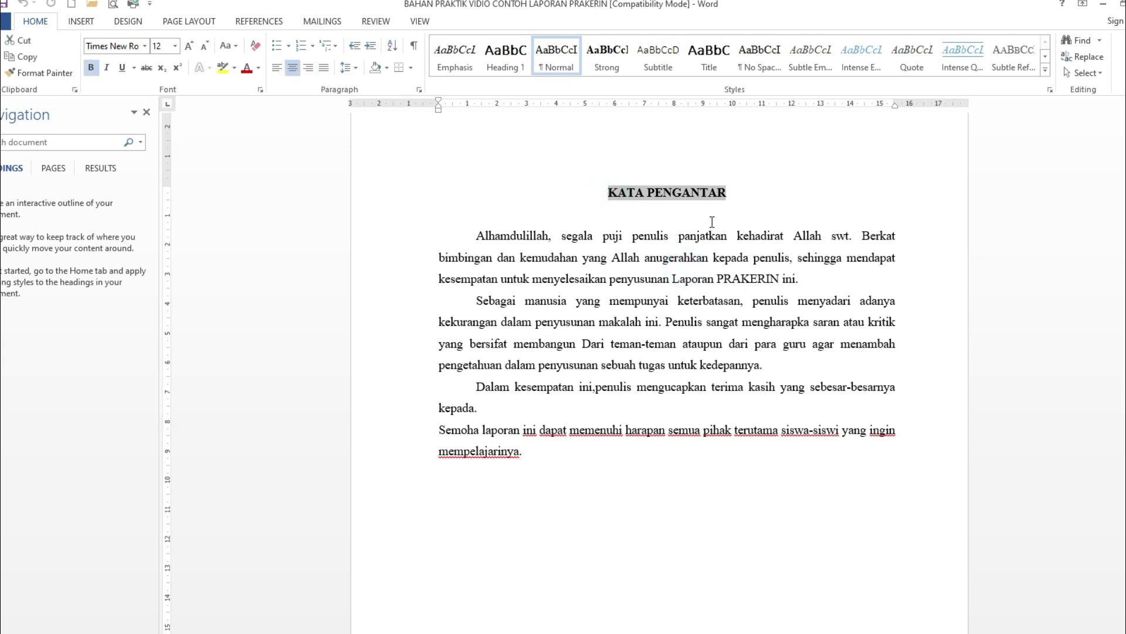
# Try updating Heading 1 to match KATA PENGANTAR, then undo that change.
pyautogui.rightClick(509, 58)
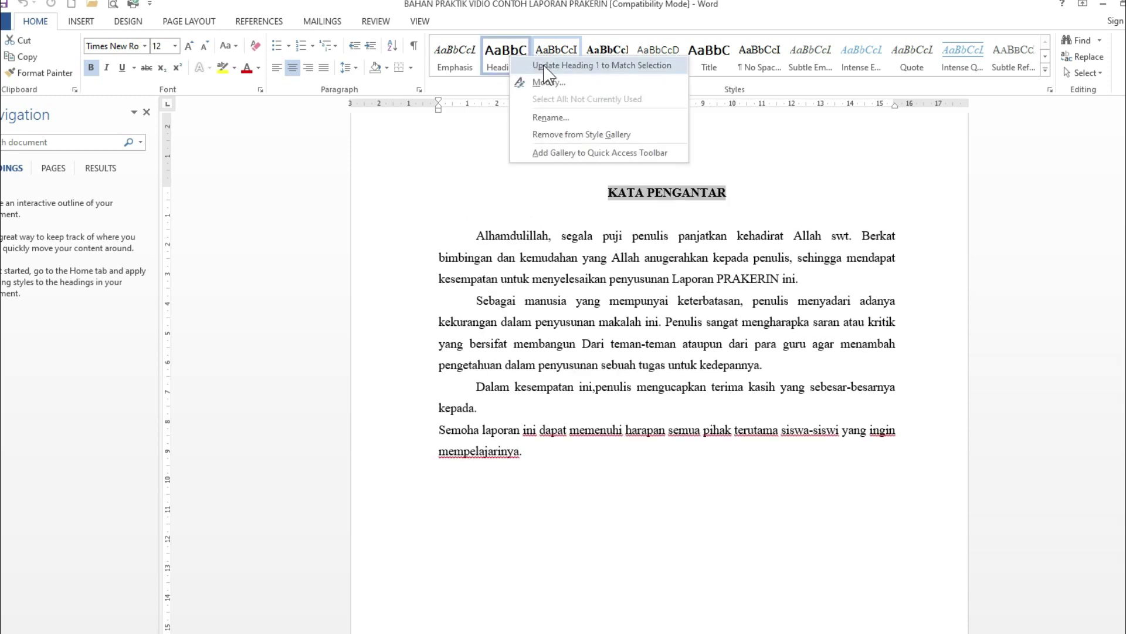
pyautogui.click(598, 67)
pyautogui.click(598, 66)
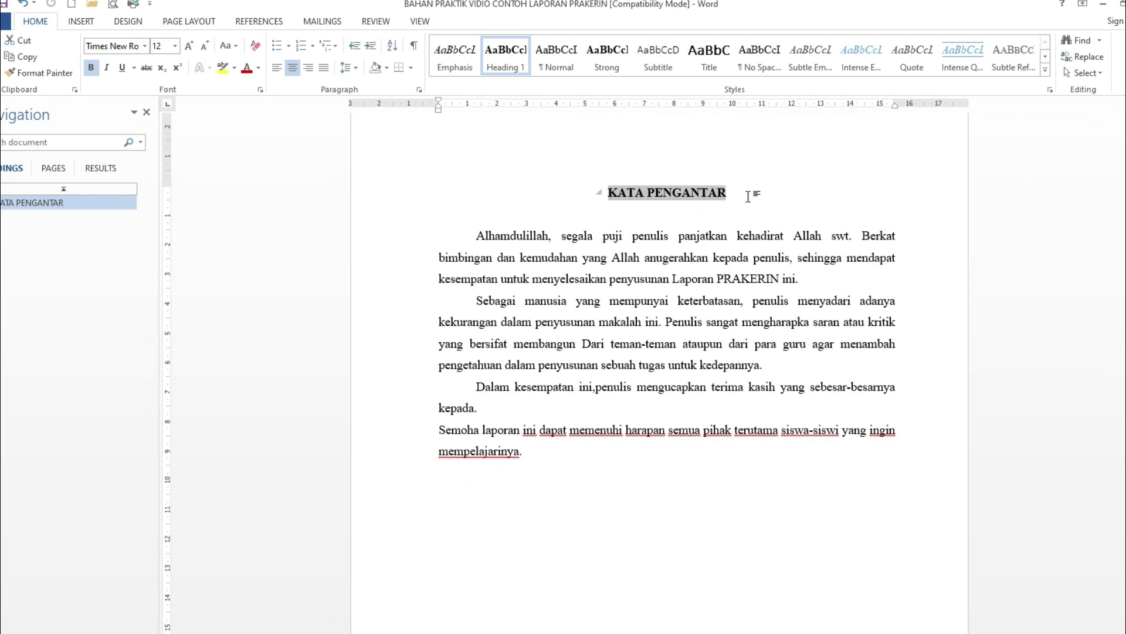
pyautogui.click(24, 4)
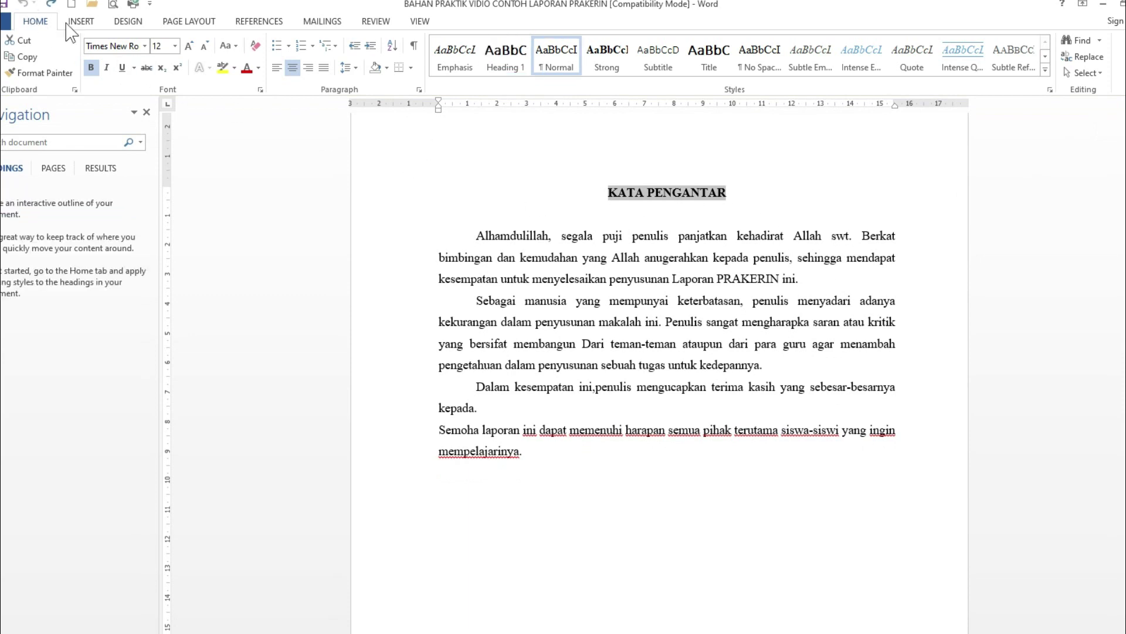
# Apply Heading 1 to KATA PENGANTAR and make it Times New Roman, bold and centred.
pyautogui.click(618, 239)
pyautogui.moveTo(607, 193); pyautogui.dragTo(728, 192)
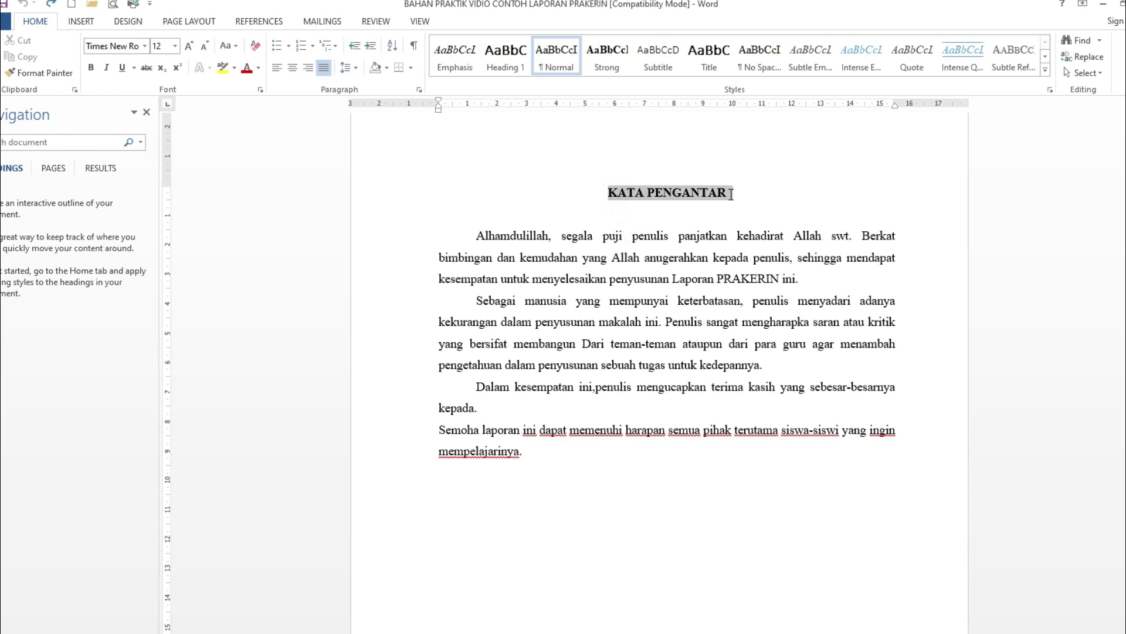
pyautogui.click(498, 56)
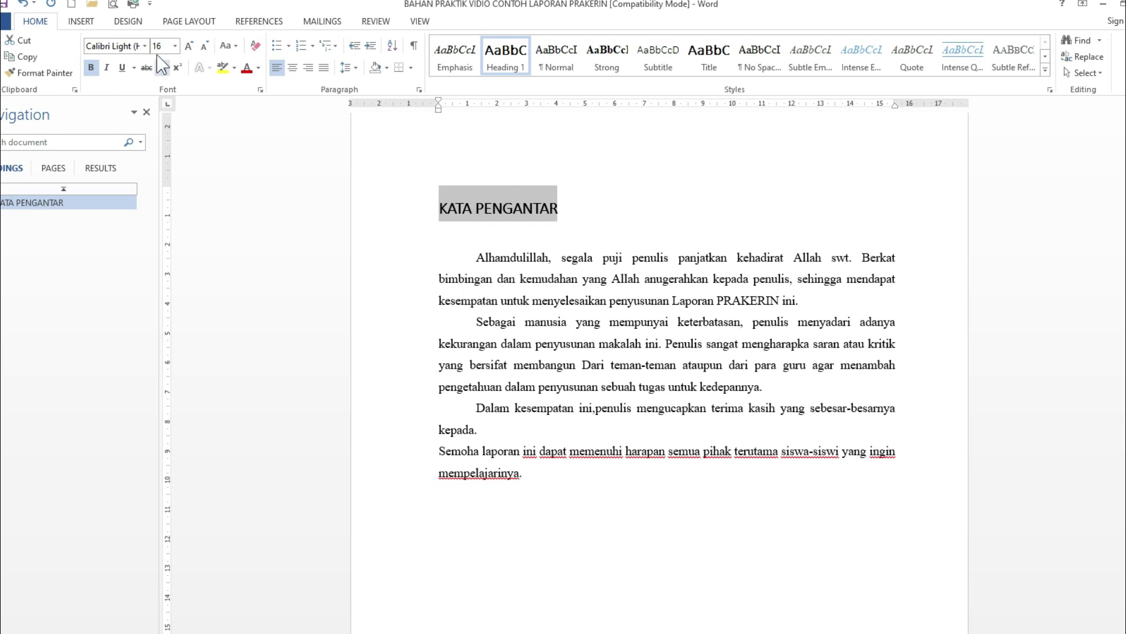
pyautogui.click(143, 46)
pyautogui.click(141, 126)
pyautogui.hotkey('ctrl', 'b')
pyautogui.hotkey('ctrl', 'shift', 'n')
pyautogui.hotkey('ctrl', 'e')
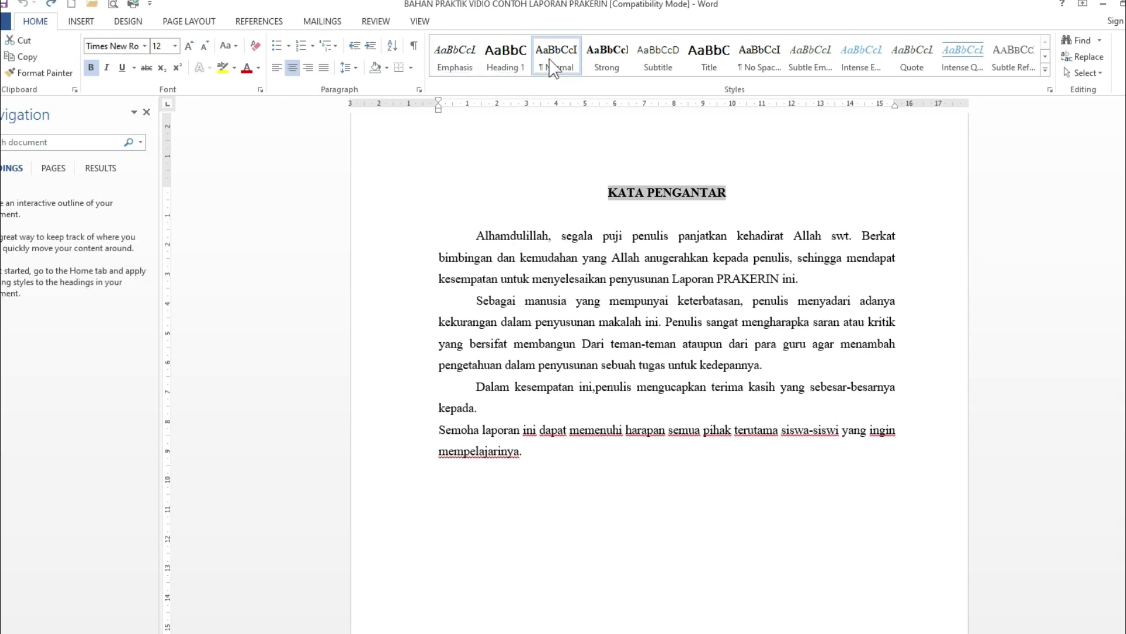
# Update Heading 1 to match the reformatted KATA PENGANTAR heading and reapply it.
pyautogui.rightClick(512, 66)
pyautogui.click(538, 64)
pyautogui.click(505, 59)
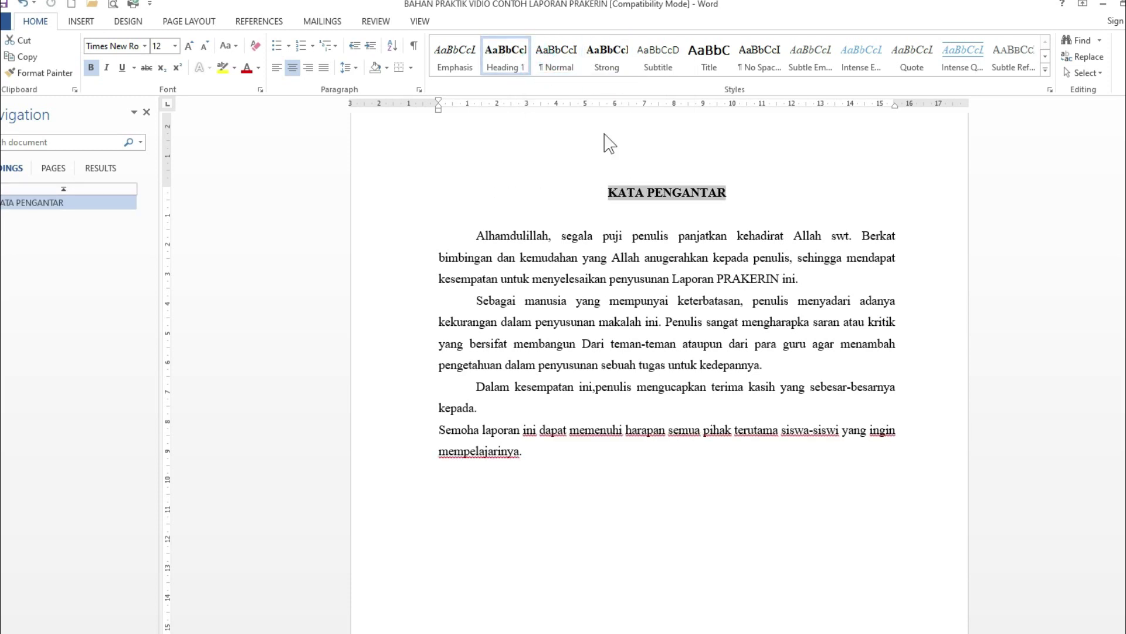
pyautogui.rightClick(487, 56)
pyautogui.click(521, 73)
pyautogui.scroll(-2, 720, 372)
pyautogui.scroll(-5, 719, 378)
# Apply Heading 1 to the BAB I and PENDAHULUAN lines together.
pyautogui.scroll(-3, 717, 384)
pyautogui.scroll(-2, 718, 381)
pyautogui.scroll(-4, 716, 377)
pyautogui.scroll(-2, 717, 377)
pyautogui.scroll(-3, 719, 381)
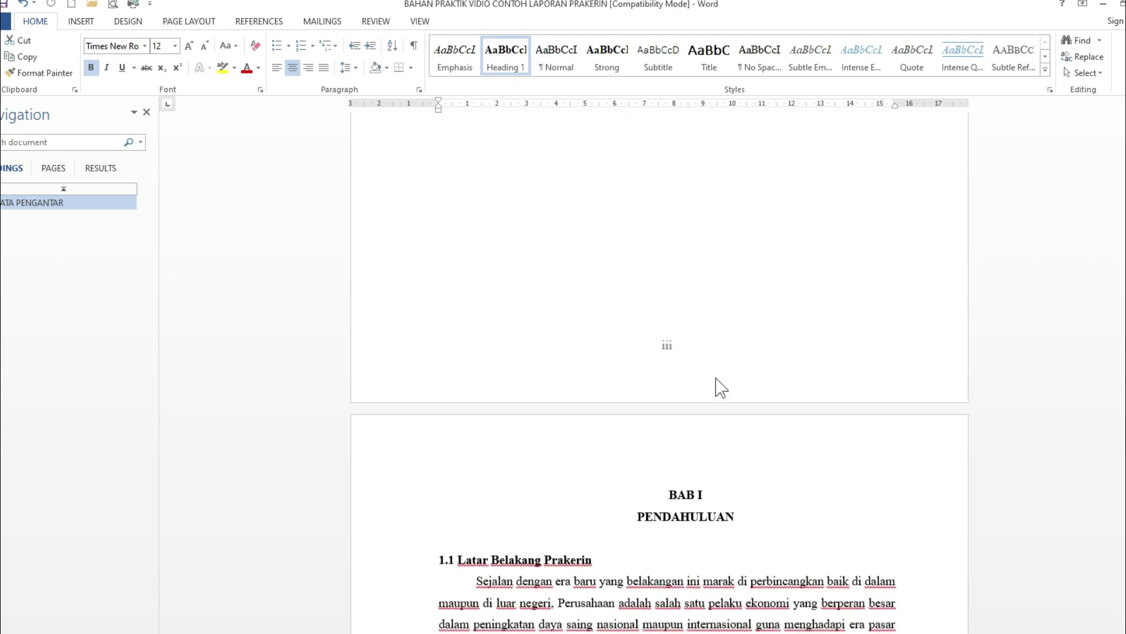
pyautogui.scroll(-3, 718, 384)
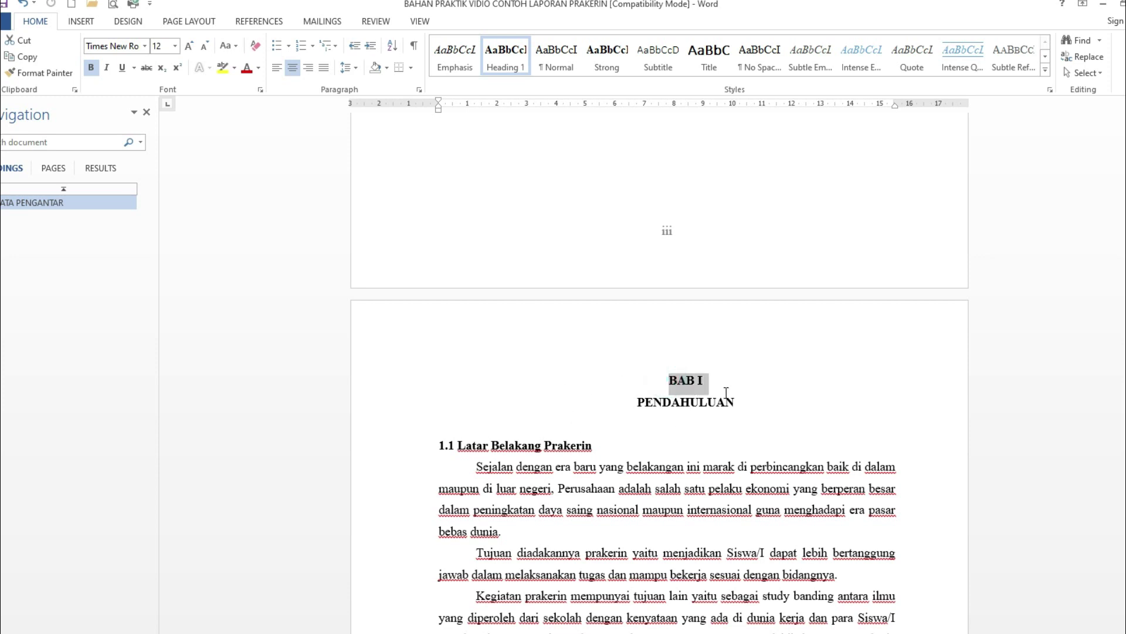
pyautogui.moveTo(669, 380); pyautogui.dragTo(737, 405)
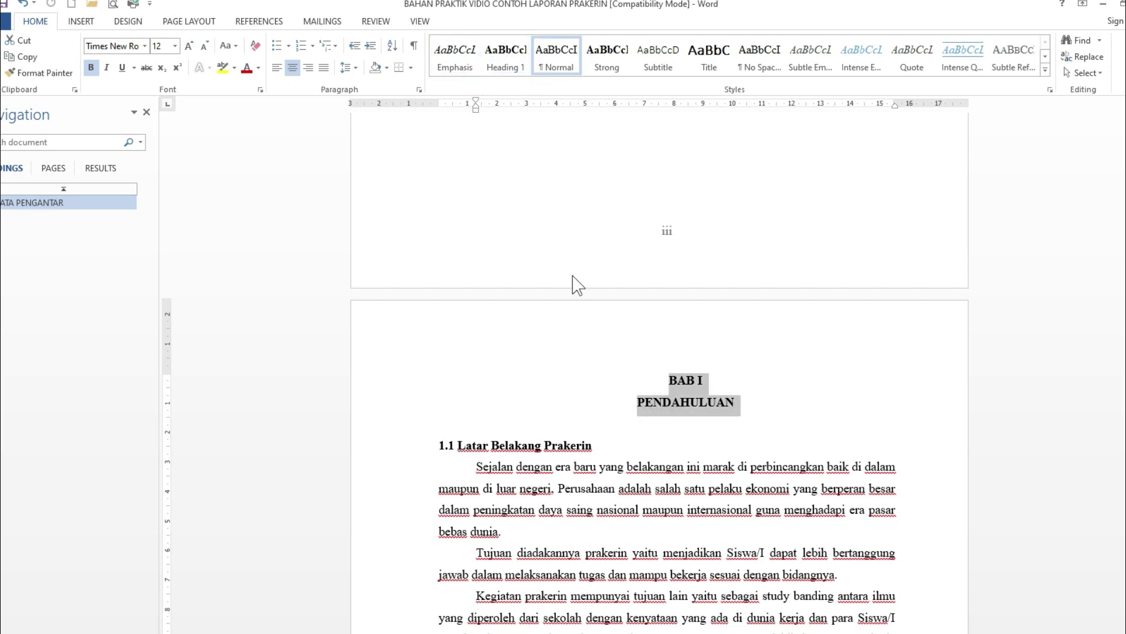
pyautogui.click(508, 65)
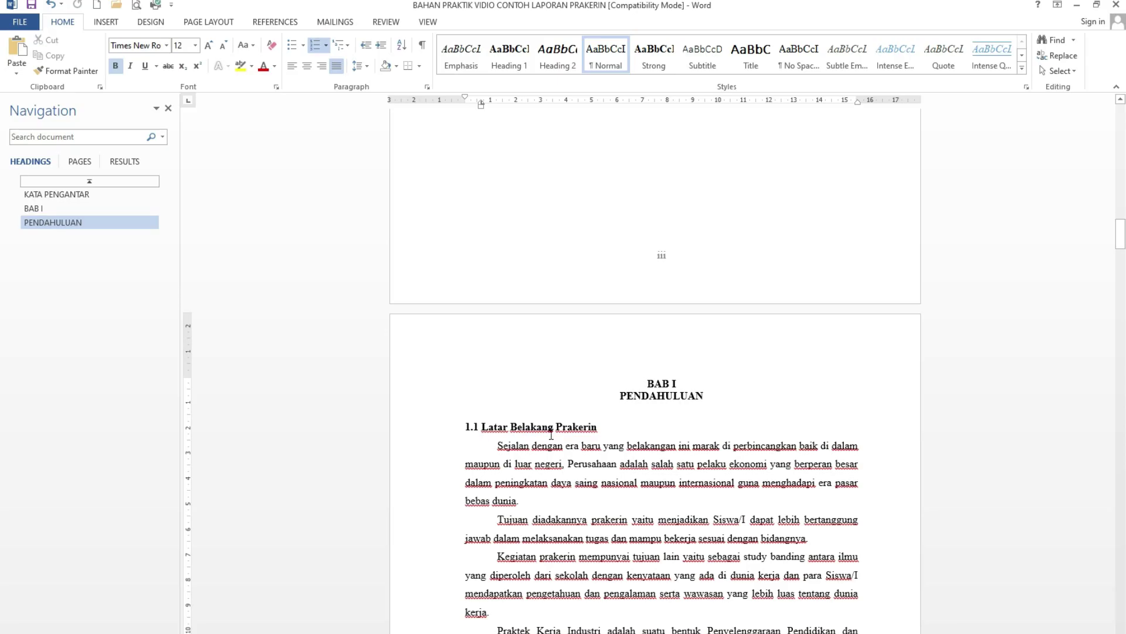
# Give 'Latar Belakang Prakerin' Heading 2 and update Heading 2 to match its bold formatting.
pyautogui.click(474, 369)
pyautogui.scroll(-2, 474, 368)
pyautogui.moveTo(462, 361); pyautogui.dragTo(601, 363)
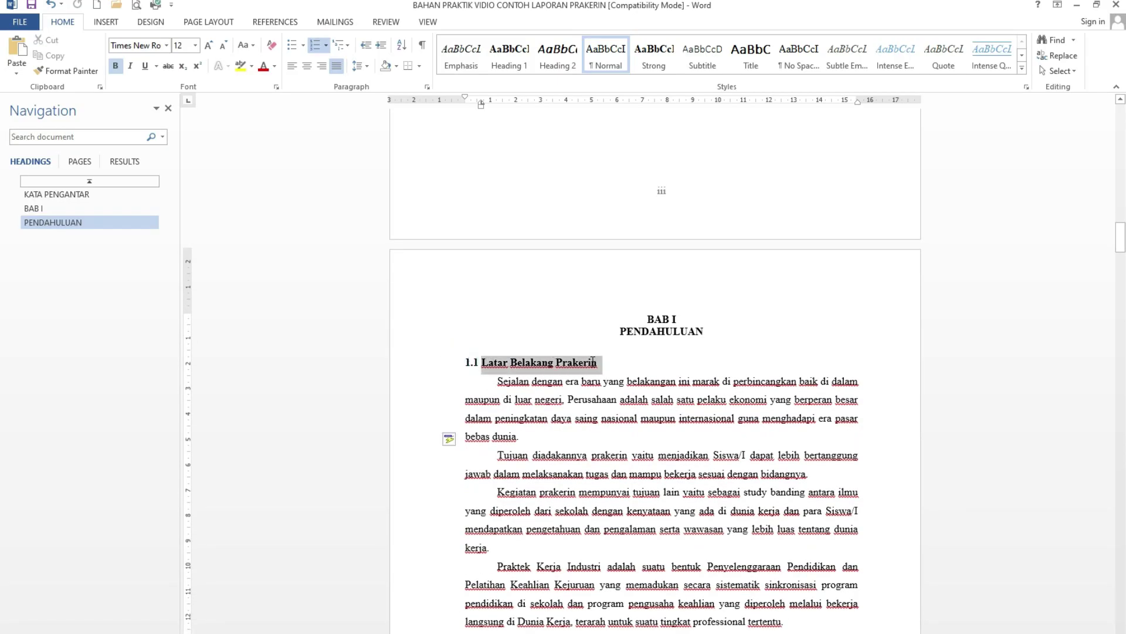
pyautogui.click(625, 364)
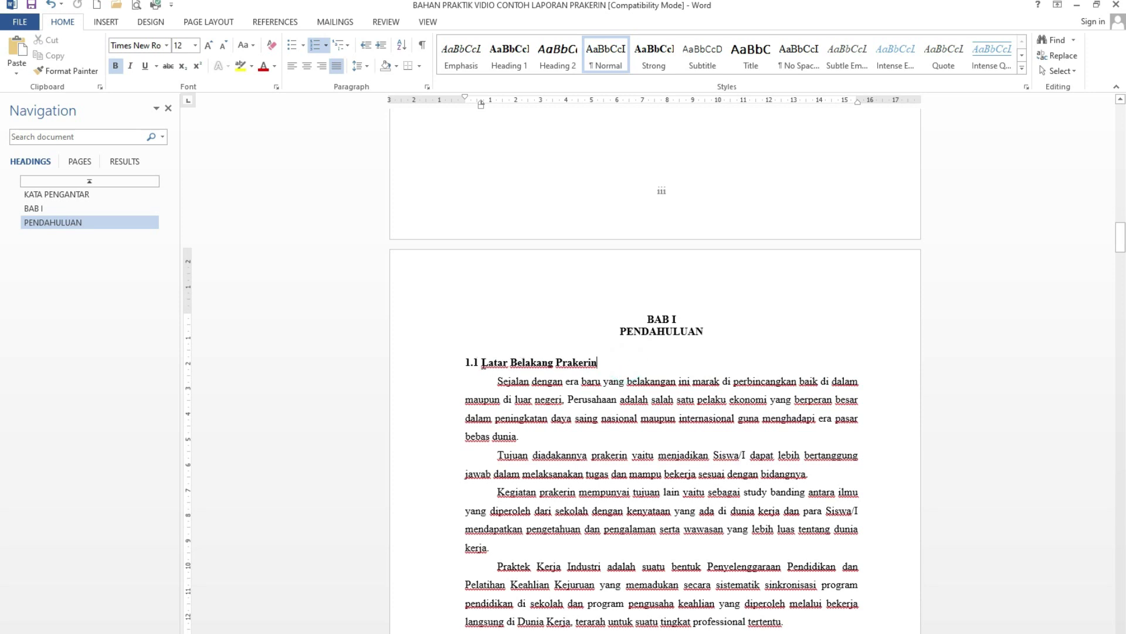
pyautogui.moveTo(482, 362); pyautogui.dragTo(602, 363)
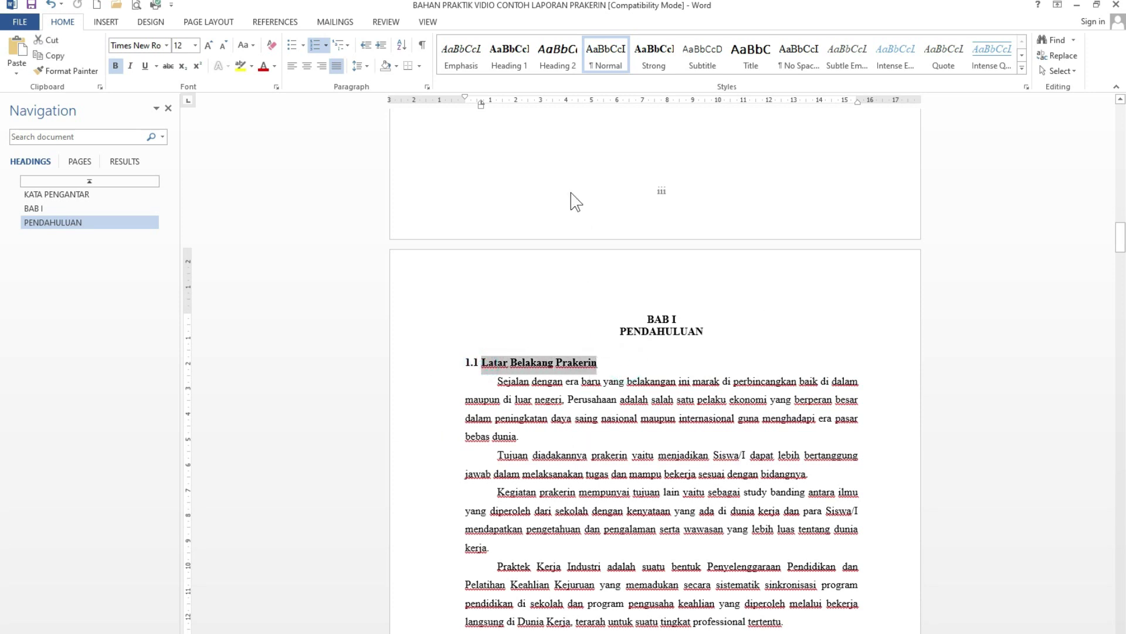
pyautogui.click(553, 55)
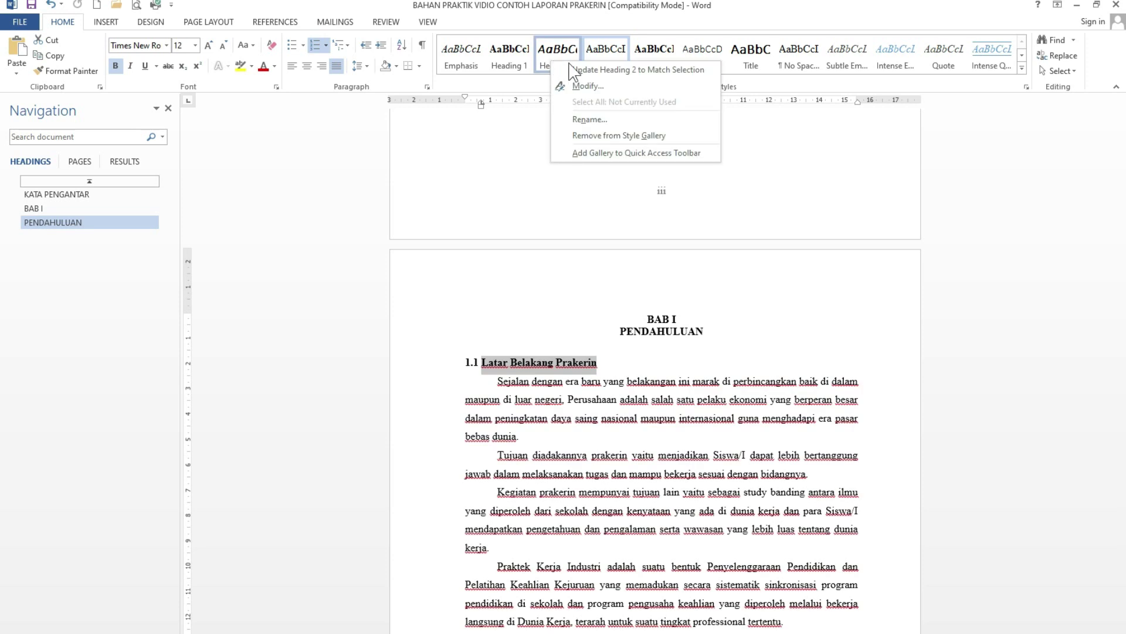
pyautogui.click(668, 71)
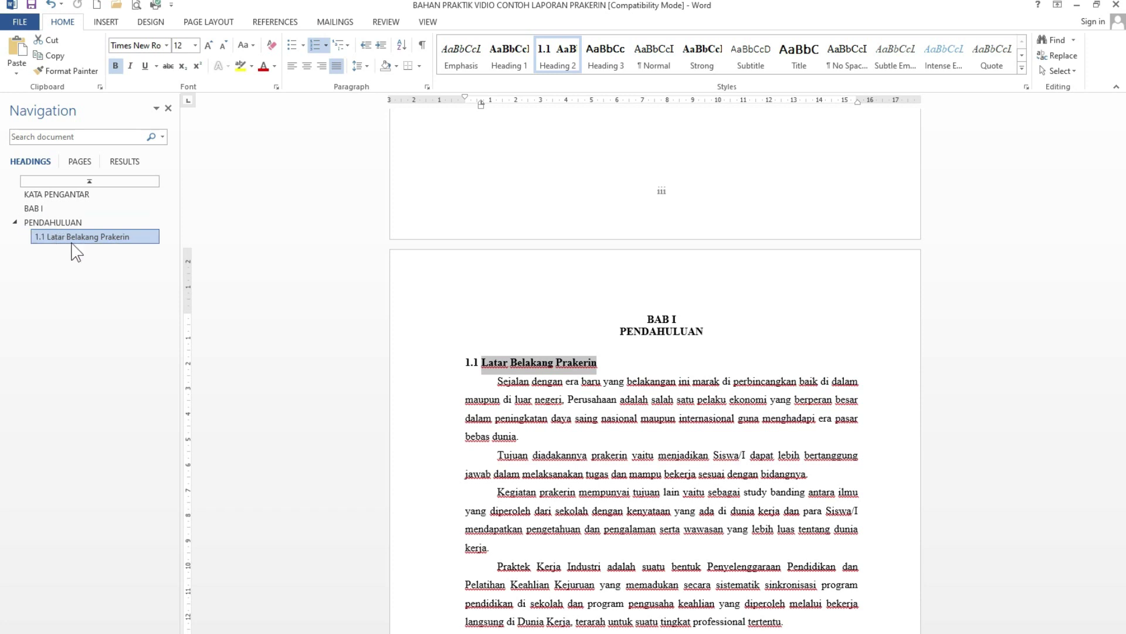
# Make 1.2 Landasan Hukum and 1.3 Tujuan Prakerin Heading 2 subheadings.
pyautogui.scroll(-4, 538, 441)
pyautogui.scroll(-4, 545, 469)
pyautogui.scroll(-3, 513, 460)
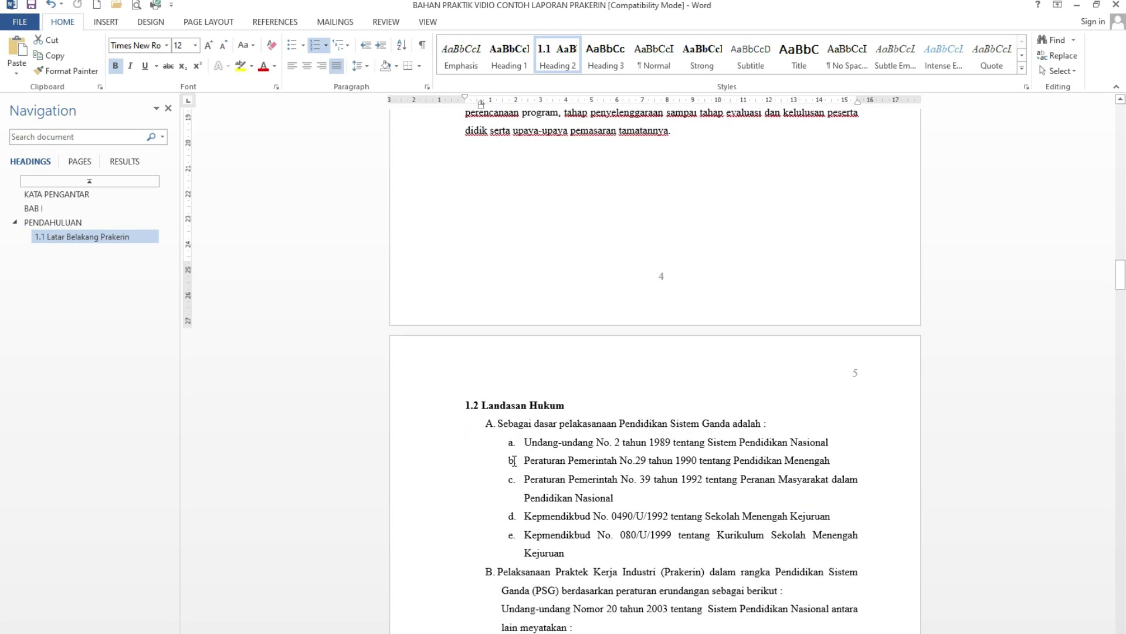
pyautogui.moveTo(482, 405); pyautogui.dragTo(564, 405)
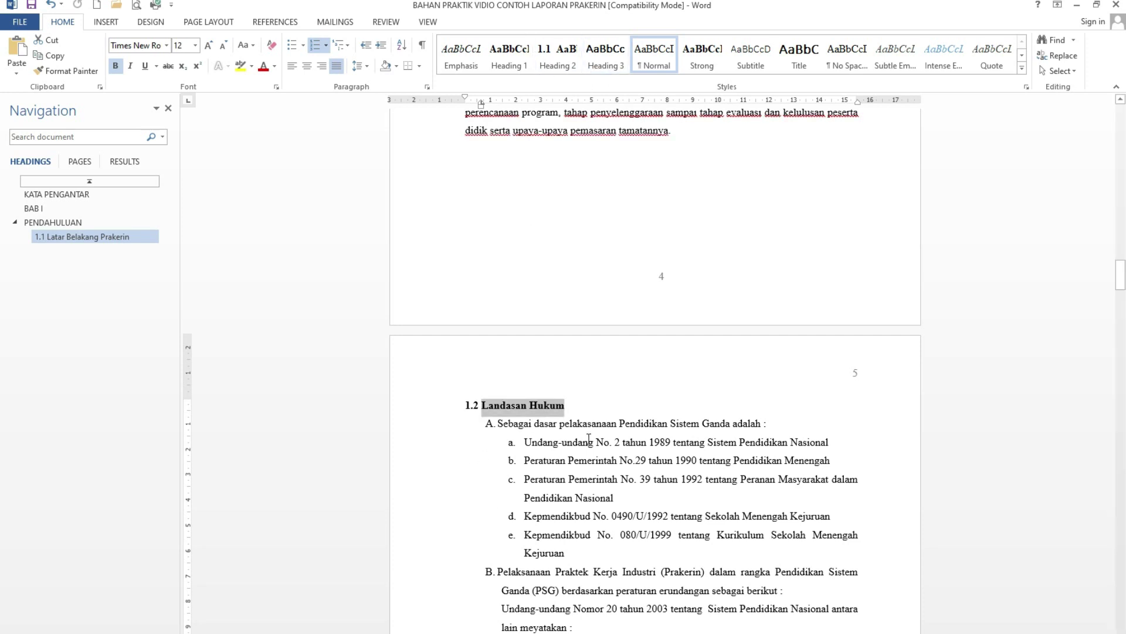
pyautogui.click(562, 70)
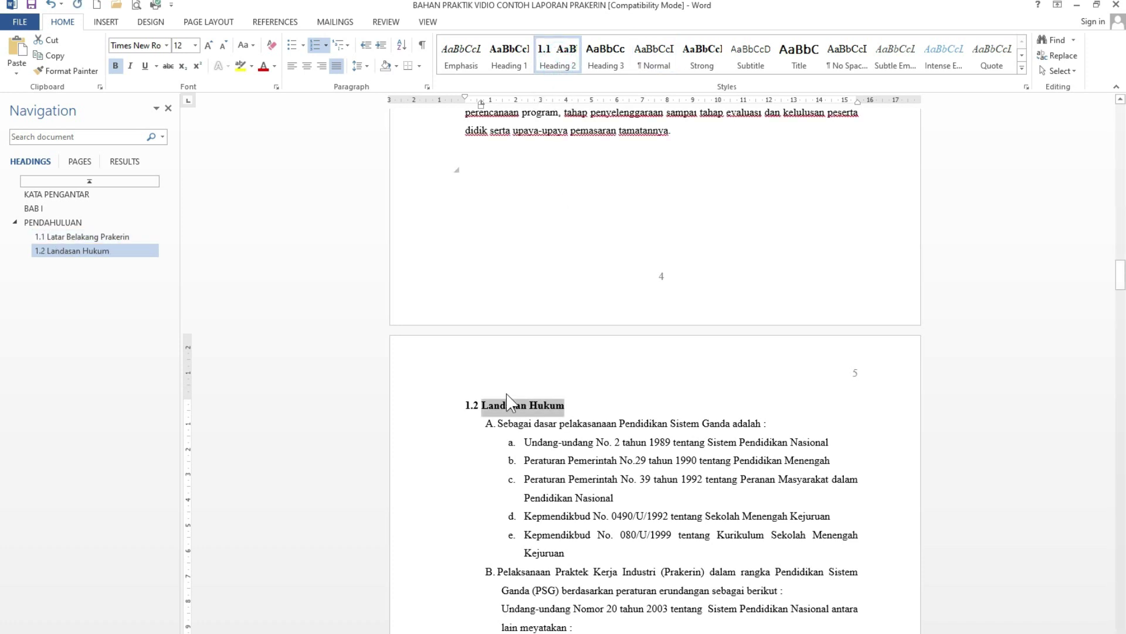
pyautogui.scroll(-5, 569, 488)
pyautogui.scroll(-2, 569, 488)
pyautogui.scroll(-4, 569, 488)
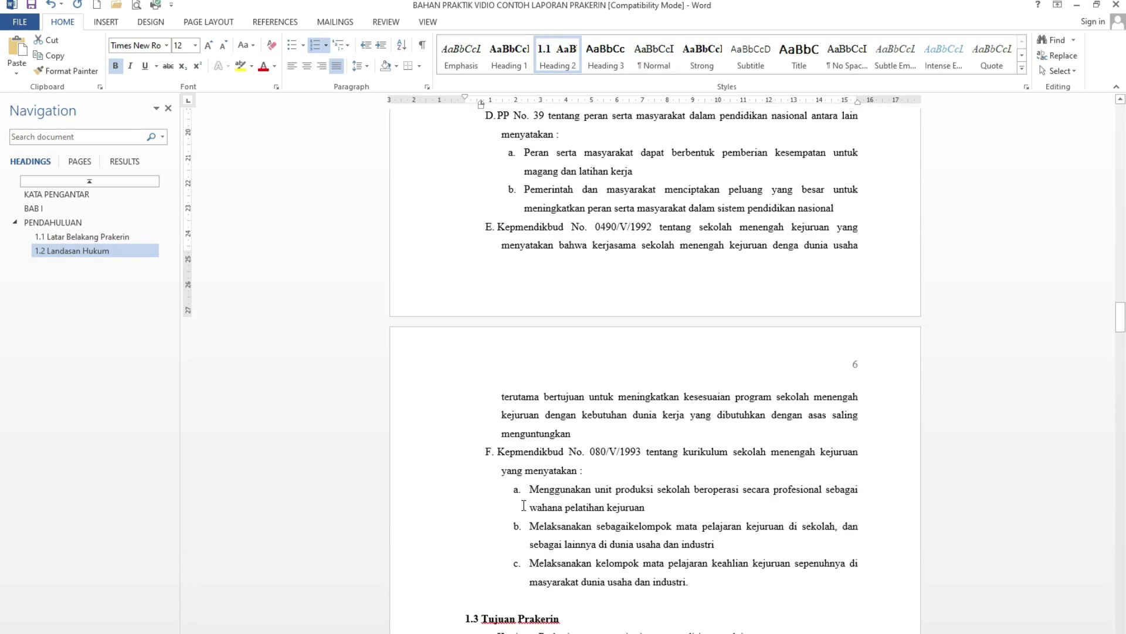
pyautogui.scroll(-2, 487, 516)
pyautogui.moveTo(482, 519); pyautogui.dragTo(560, 520)
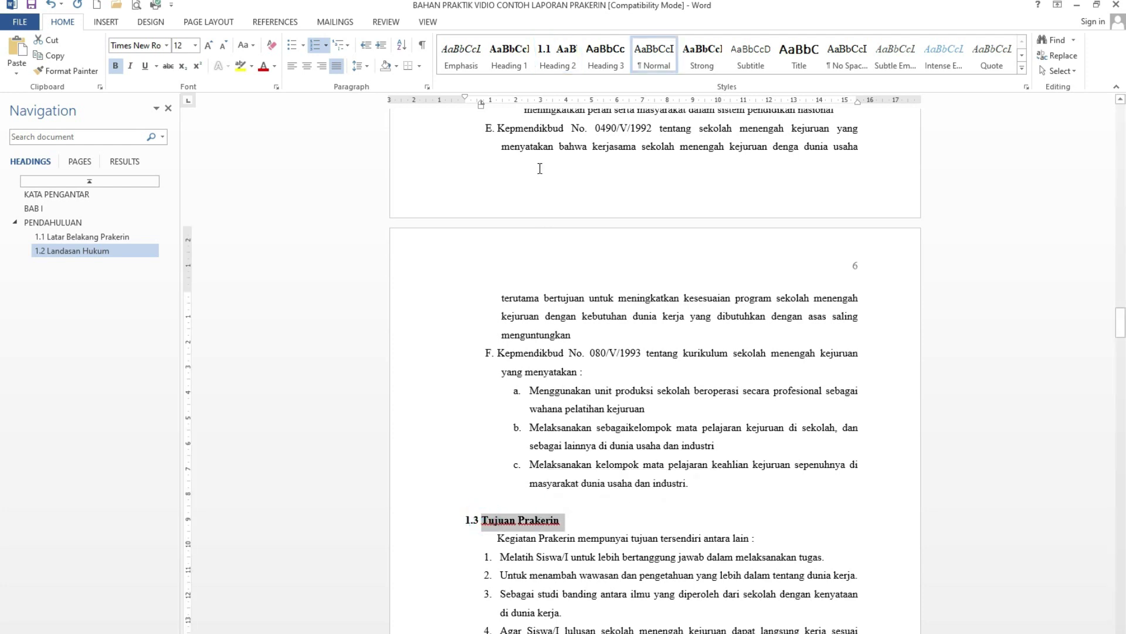
pyautogui.click(558, 55)
# Make 1.4 Waktu Pelaksanaan prakerin a Heading 2 subheading.
pyautogui.scroll(-2, 518, 306)
pyautogui.scroll(-2, 518, 307)
pyautogui.scroll(-4, 518, 352)
pyautogui.scroll(-3, 484, 354)
pyautogui.moveTo(482, 287); pyautogui.dragTo(612, 288)
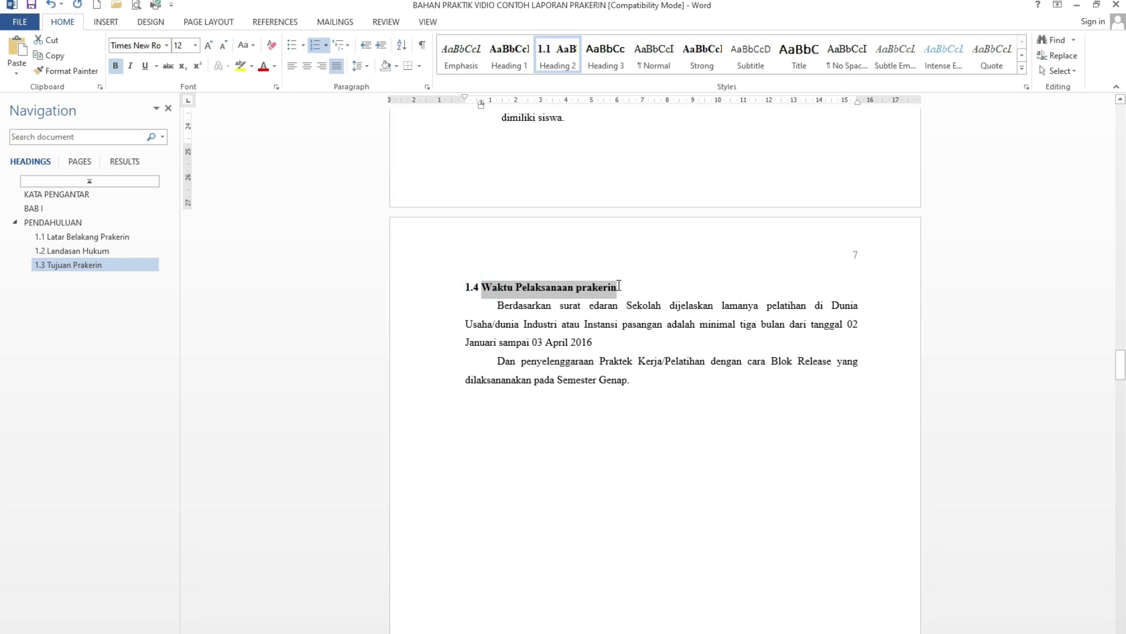
pyautogui.click(560, 59)
pyautogui.scroll(-2, 561, 387)
pyautogui.scroll(-3, 566, 422)
pyautogui.scroll(-4, 572, 452)
pyautogui.scroll(1, 257, 315)
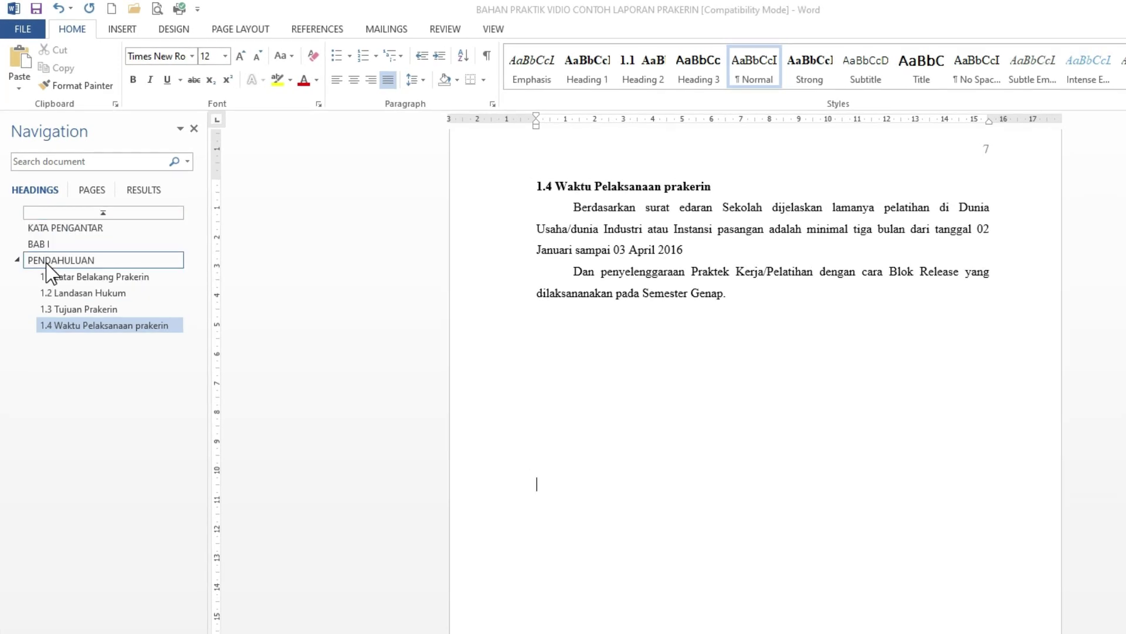
# Apply Heading 1 to the BAB II and URAIAN UMUM lines on page 8.
pyautogui.scroll(-5, 598, 428)
pyautogui.scroll(-1, 599, 428)
pyautogui.scroll(-1, 610, 445)
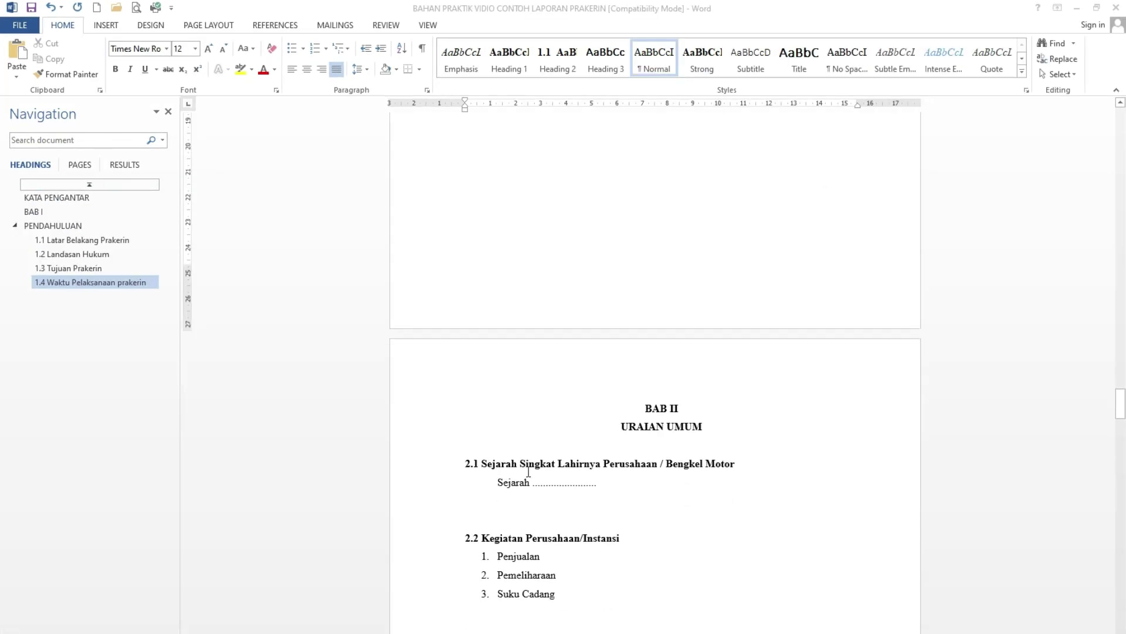
pyautogui.scroll(-5, 628, 489)
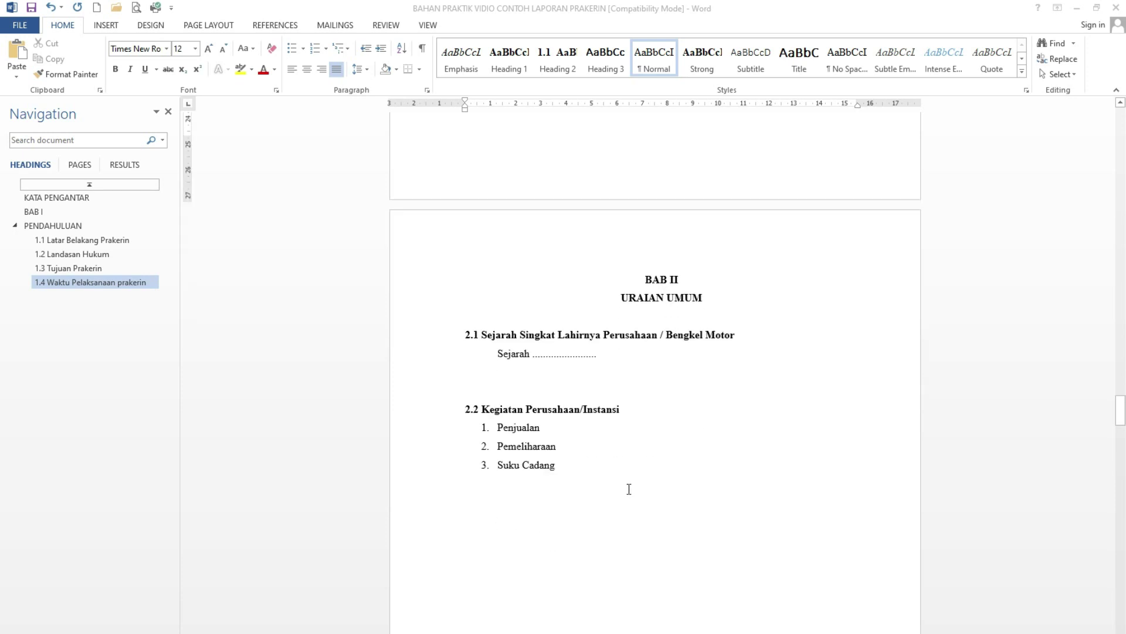
pyautogui.scroll(-1, 704, 493)
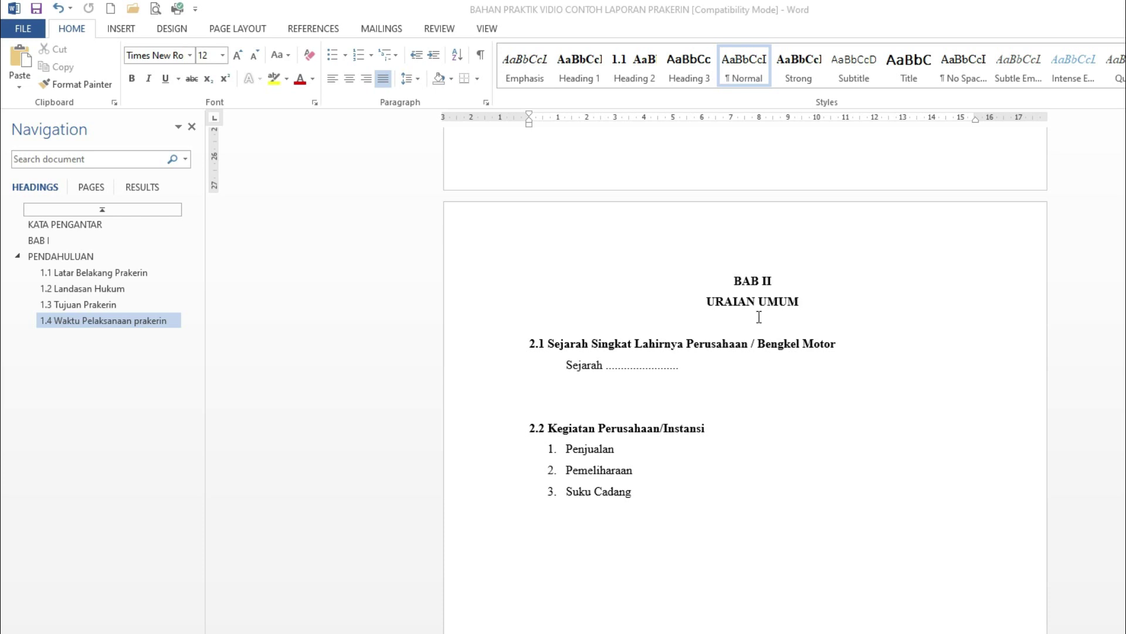
pyautogui.moveTo(738, 281); pyautogui.dragTo(799, 299)
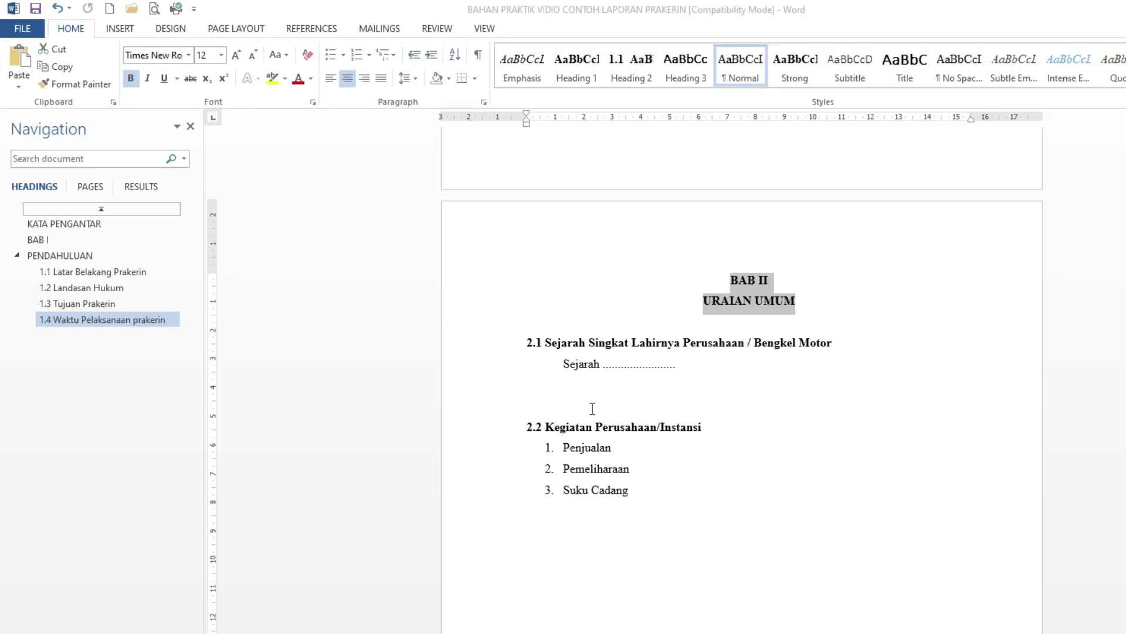
pyautogui.click(575, 82)
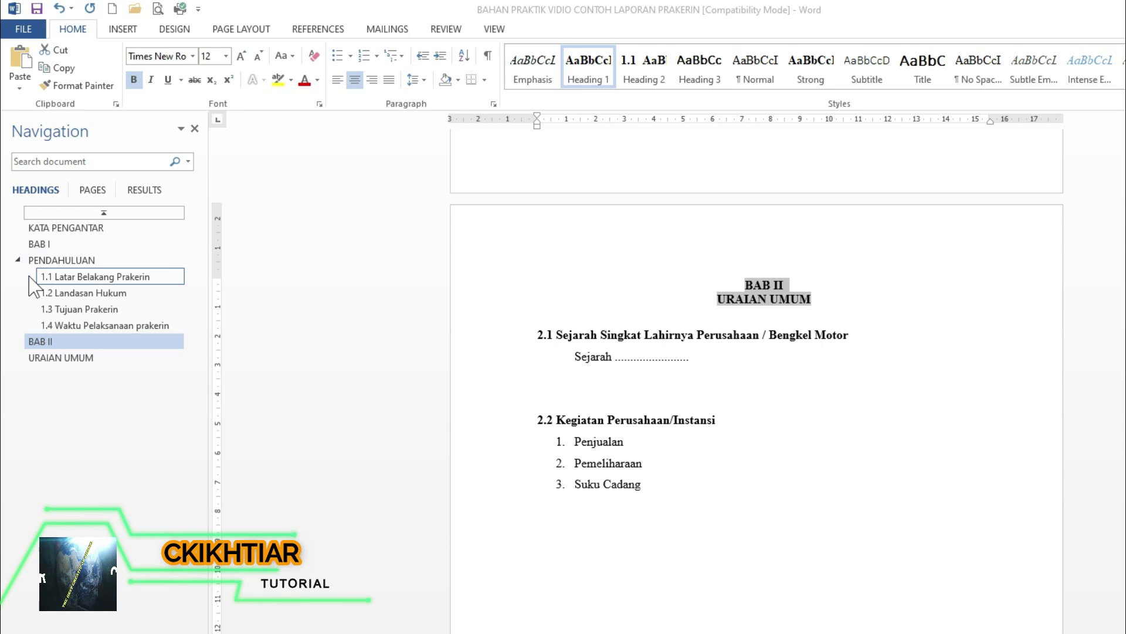
pyautogui.click(577, 519)
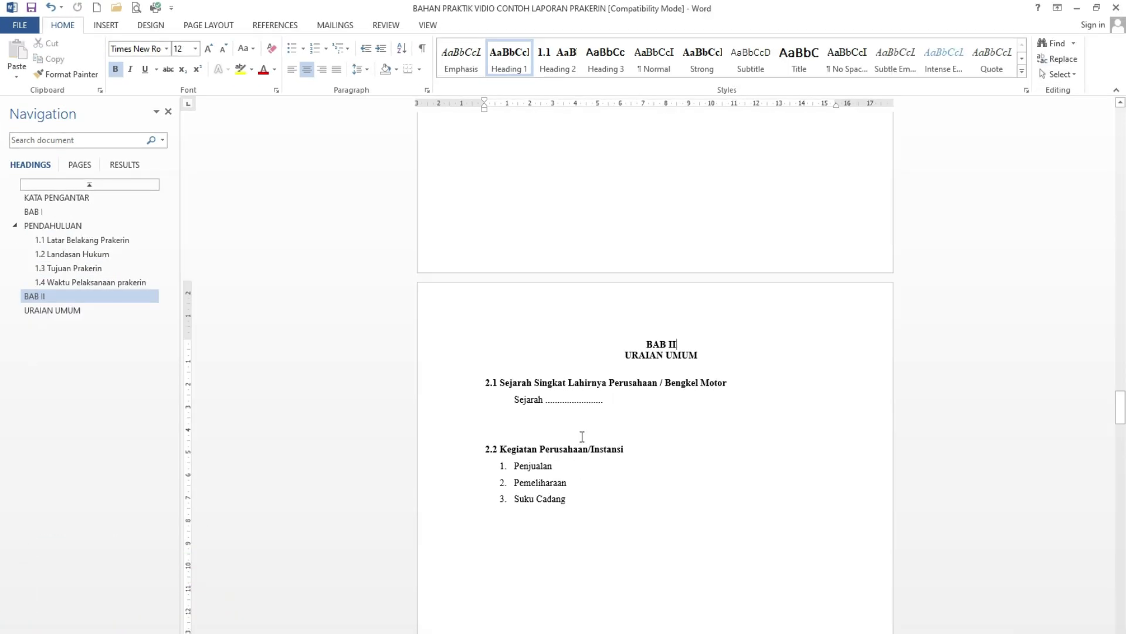
pyautogui.scroll(-2, 581, 432)
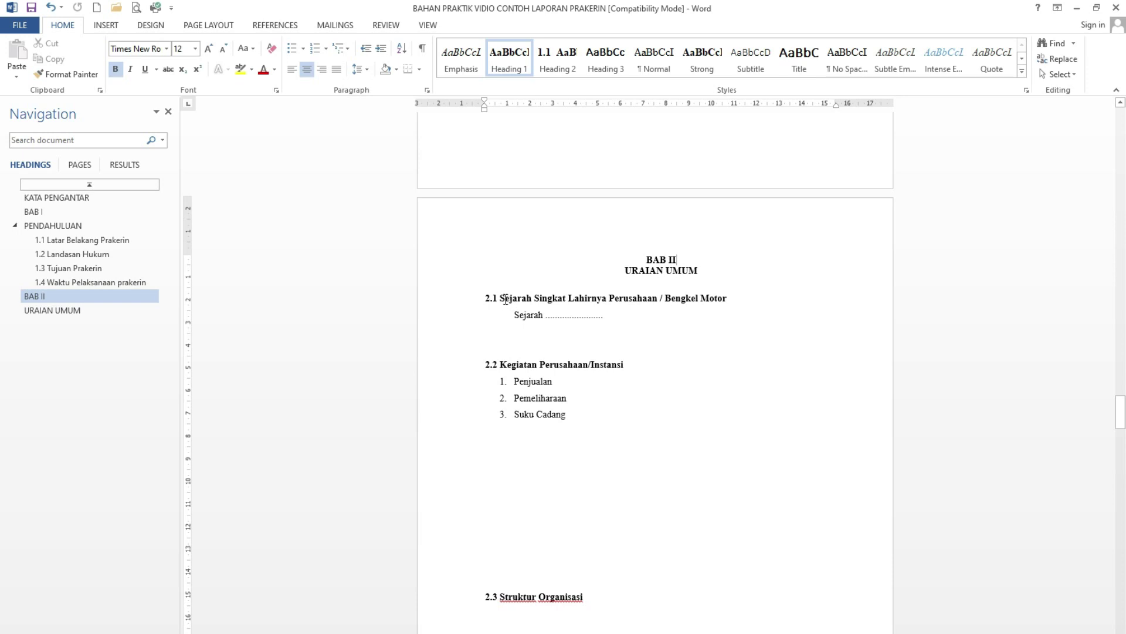
pyautogui.click(562, 70)
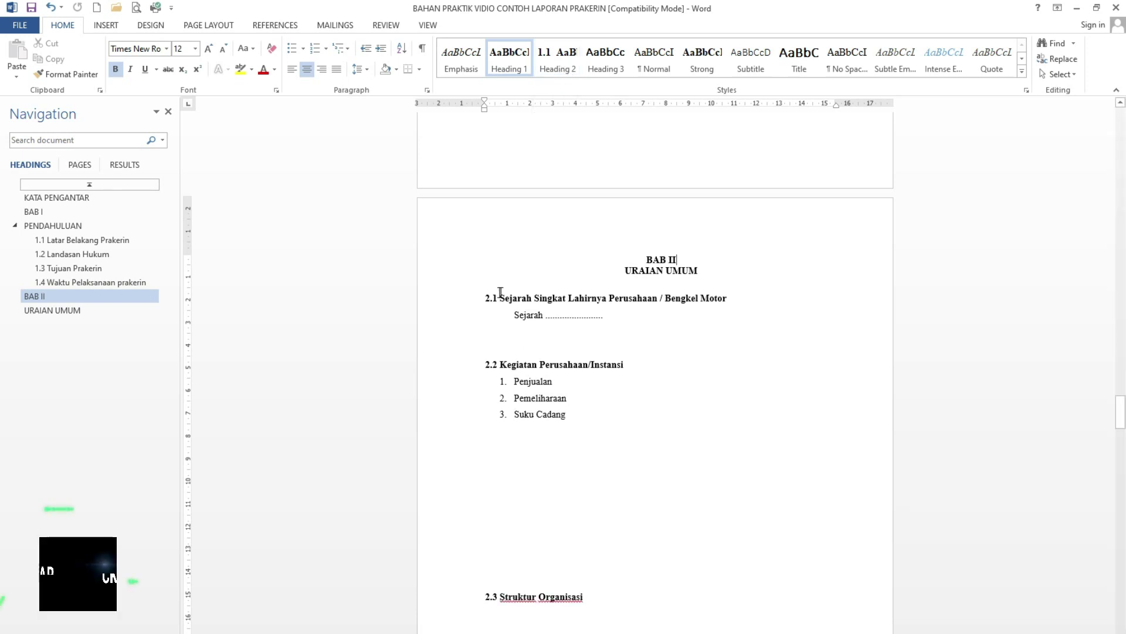
pyautogui.moveTo(500, 298); pyautogui.dragTo(706, 299)
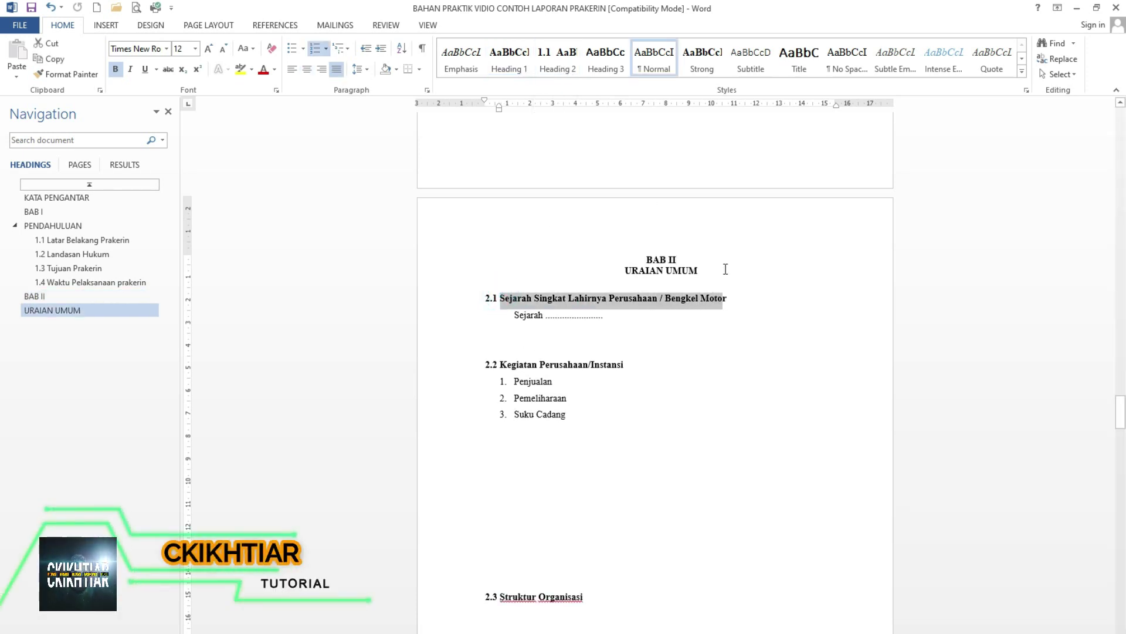
pyautogui.click(576, 299)
pyautogui.moveTo(501, 298); pyautogui.dragTo(729, 299)
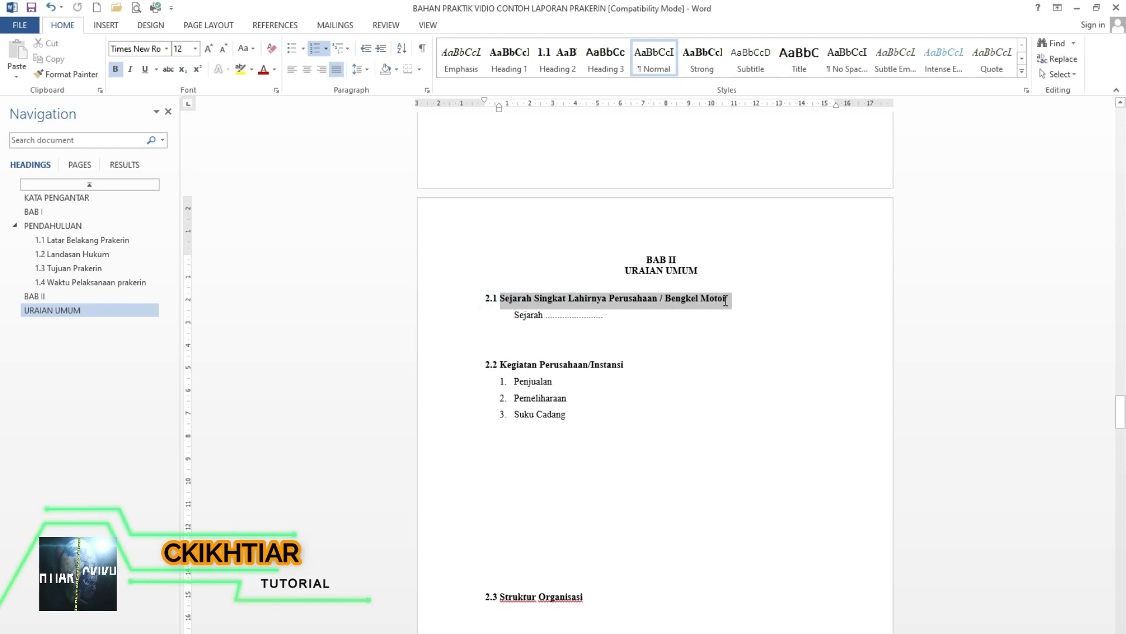
pyautogui.click(562, 69)
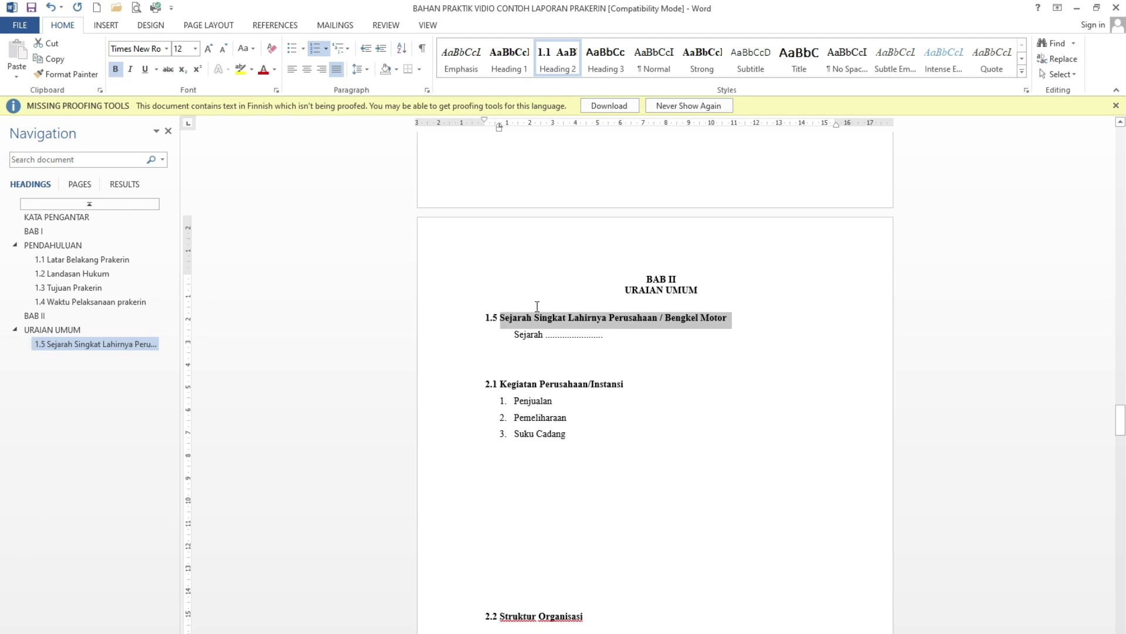
pyautogui.scroll(3, 537, 305)
pyautogui.scroll(5, 528, 320)
pyautogui.scroll(5, 516, 344)
pyautogui.scroll(-2, 505, 372)
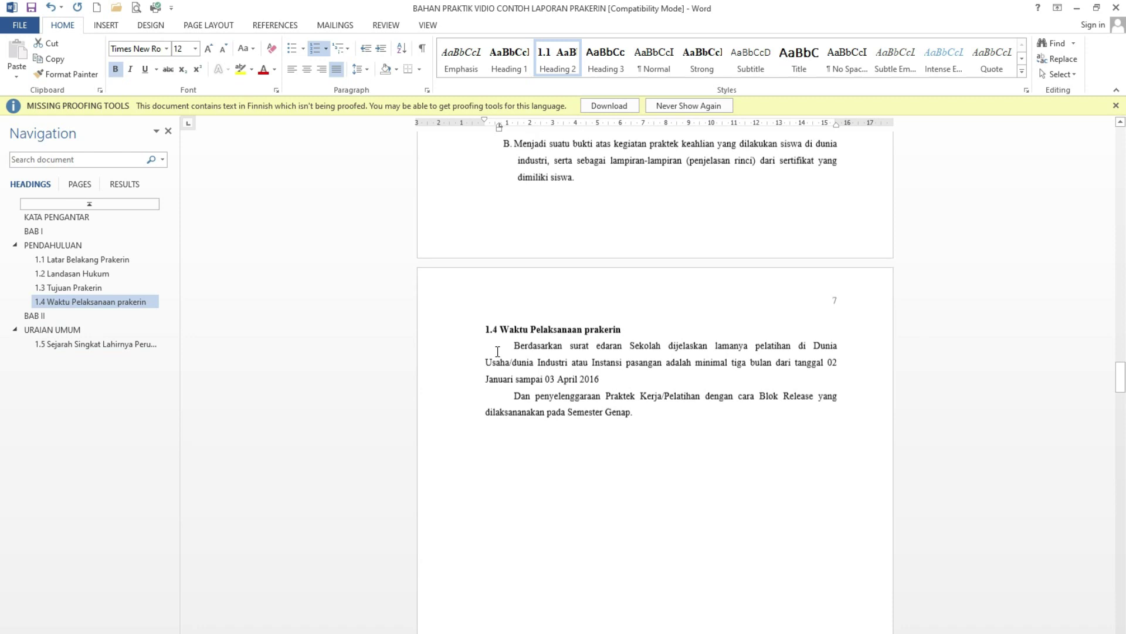
pyautogui.scroll(-2, 494, 326)
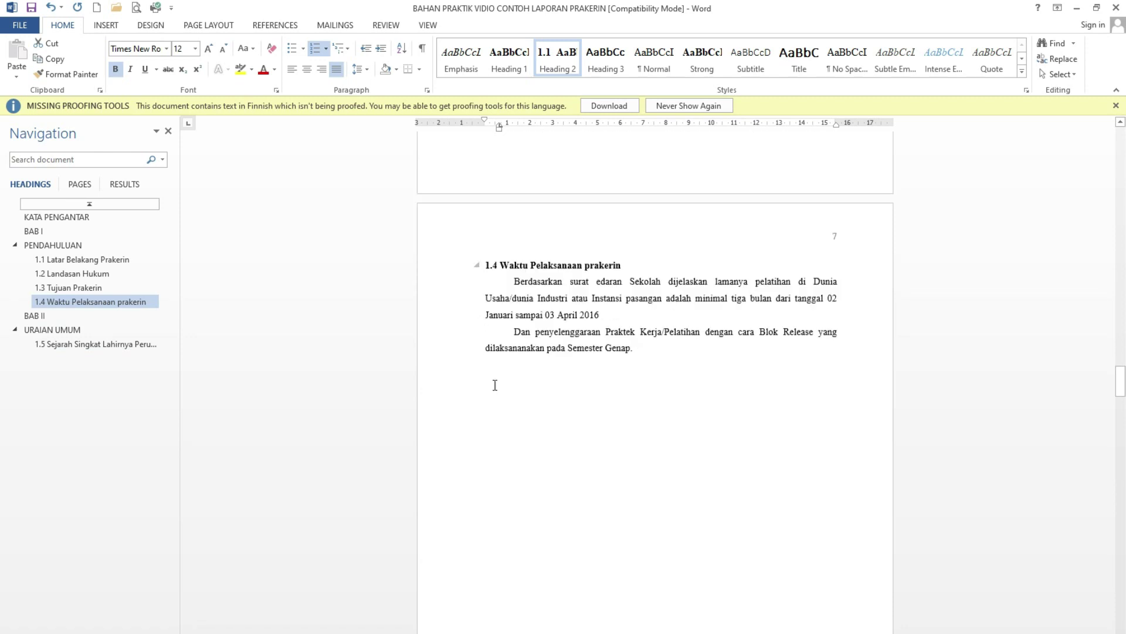
pyautogui.scroll(-5, 495, 385)
pyautogui.scroll(-5, 515, 485)
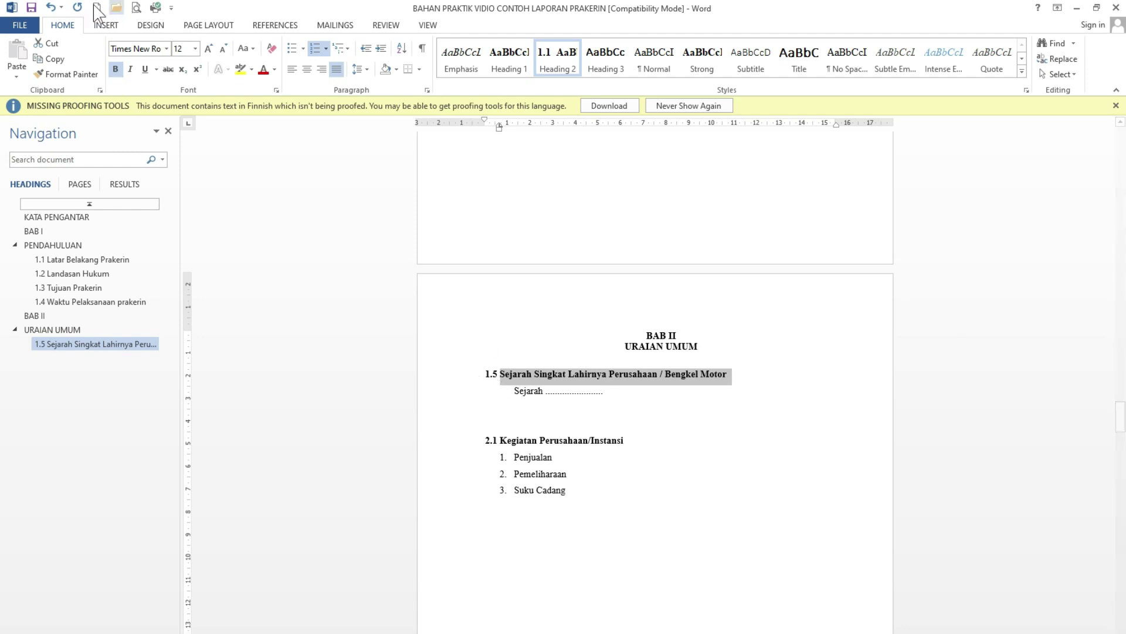
pyautogui.click(50, 7)
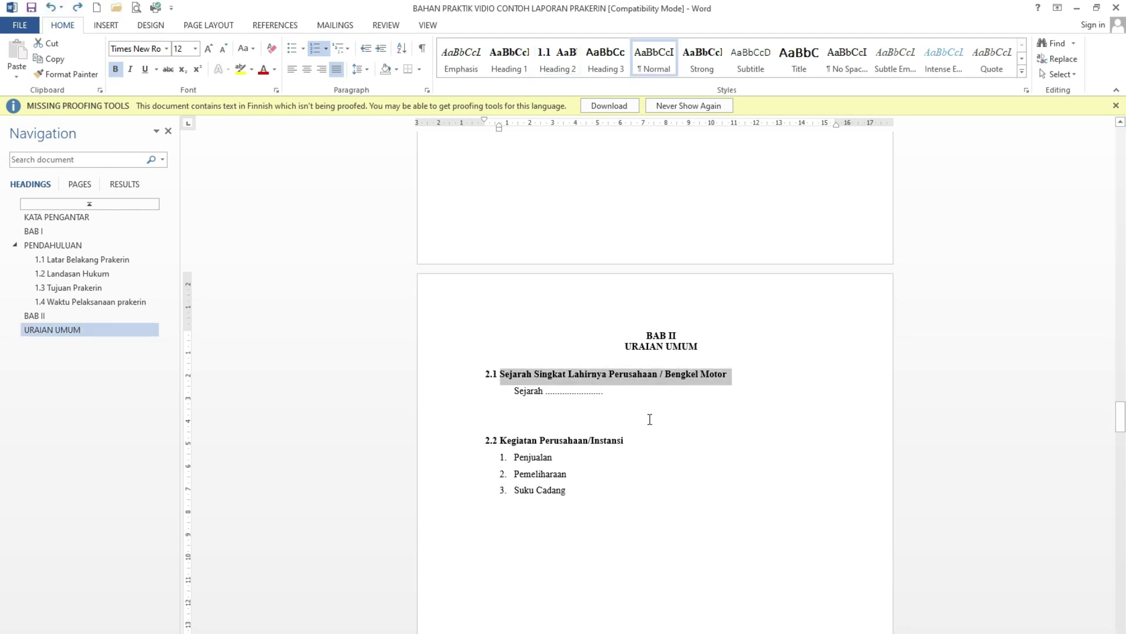
pyautogui.click(650, 419)
pyautogui.moveTo(502, 373); pyautogui.dragTo(727, 374)
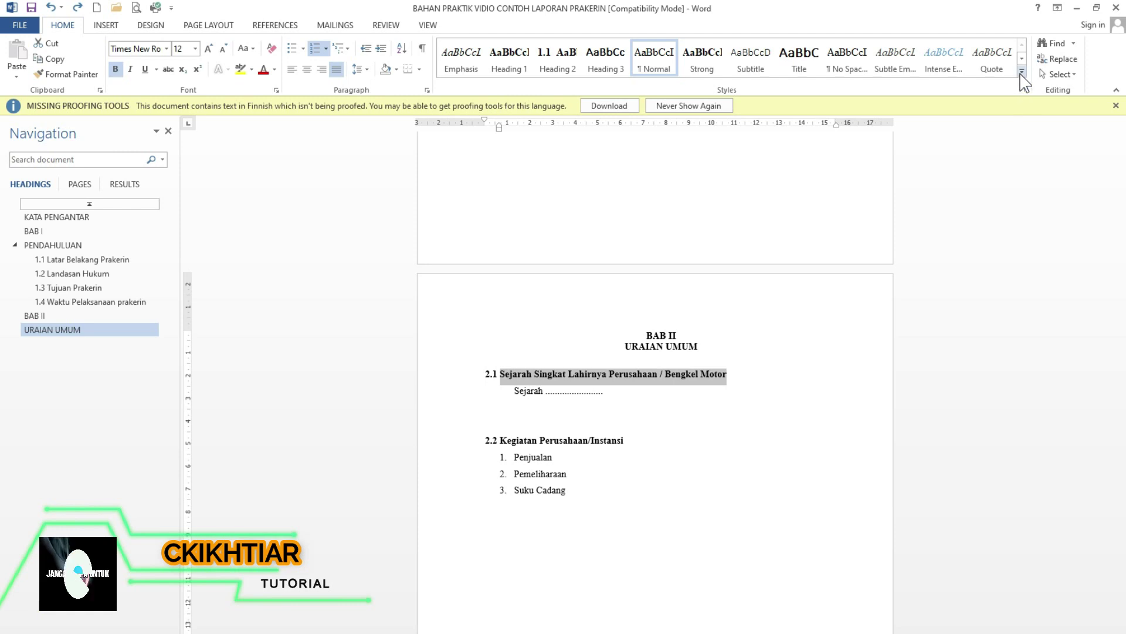
# Start a new style from the 2.1 heading's formatting, named SUB BAB 2.
pyautogui.click(1021, 73)
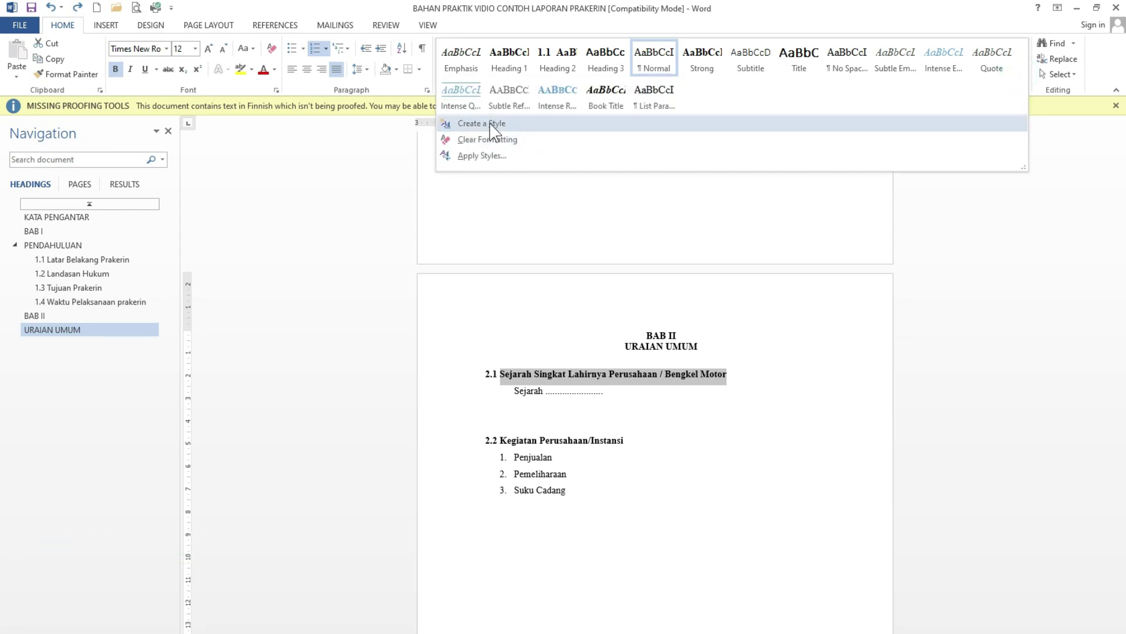
pyautogui.click(492, 125)
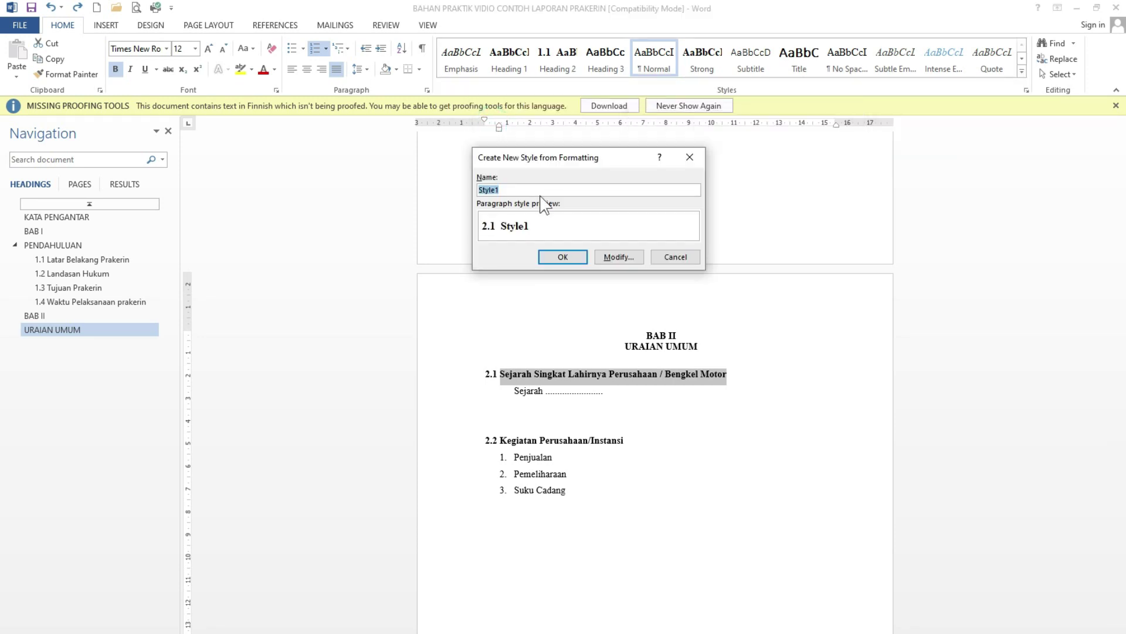
pyautogui.moveTo(522, 157); pyautogui.dragTo(445, 154)
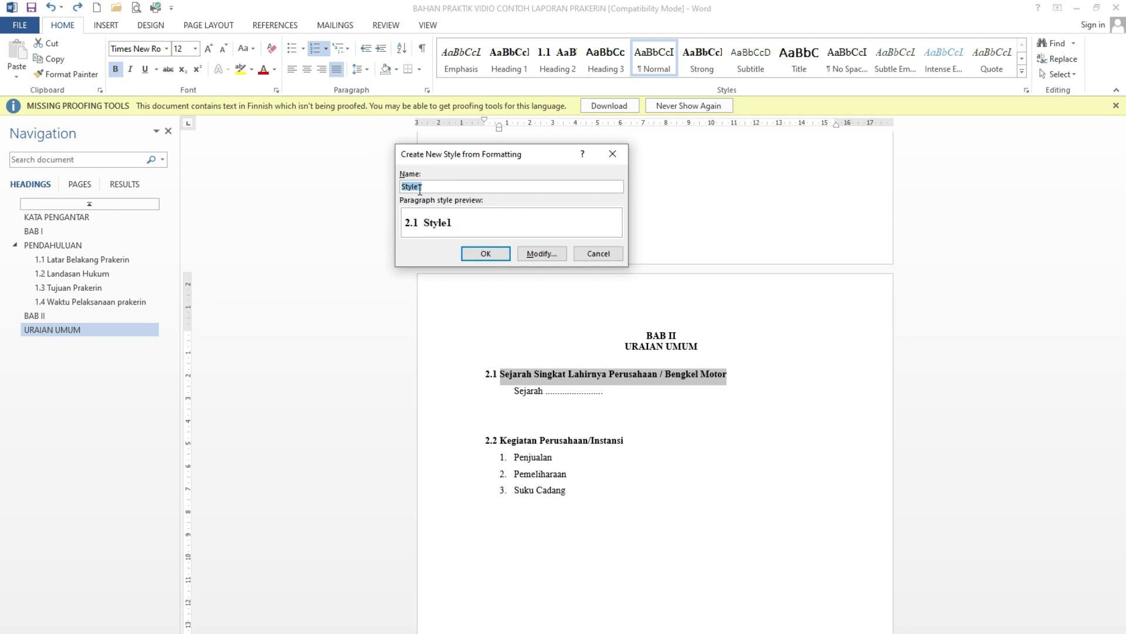
pyautogui.write('SUB BAB 2')
# Base SUB BAB 2 on Heading 2 with bold Times New Roman 12, and apply it.
pyautogui.click(542, 254)
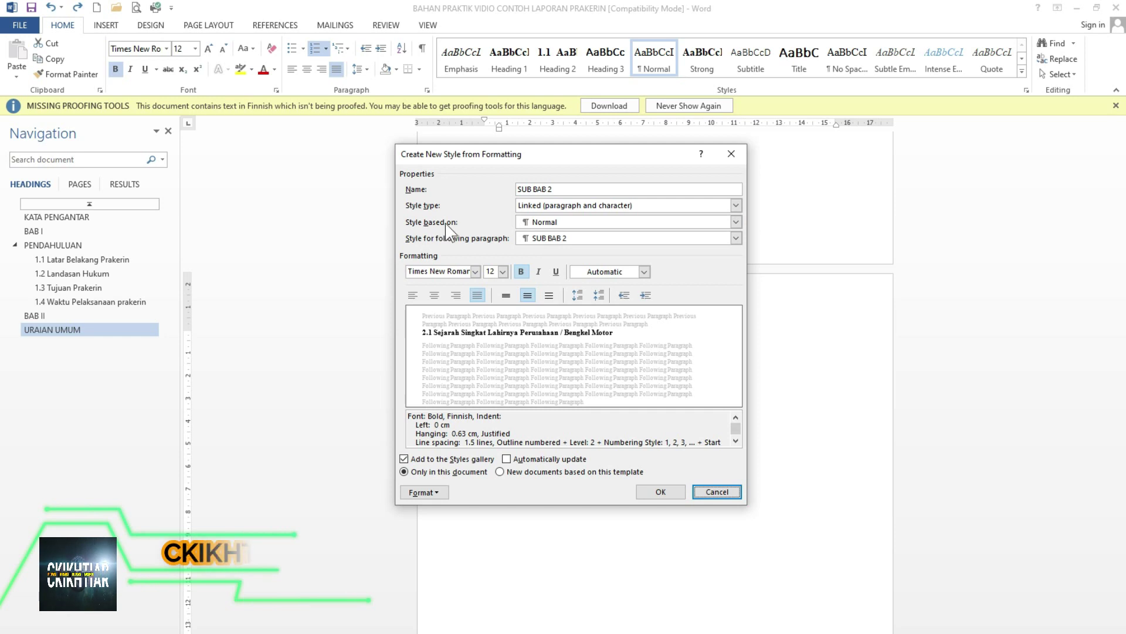
pyautogui.click(546, 223)
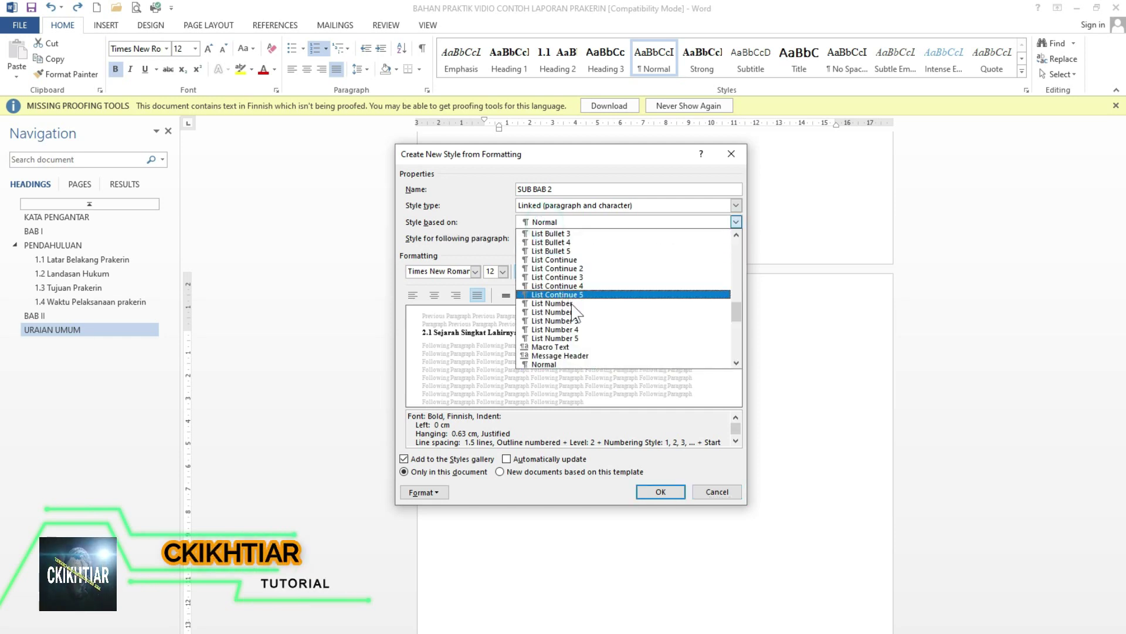
pyautogui.scroll(5, 586, 323)
pyautogui.click(585, 352)
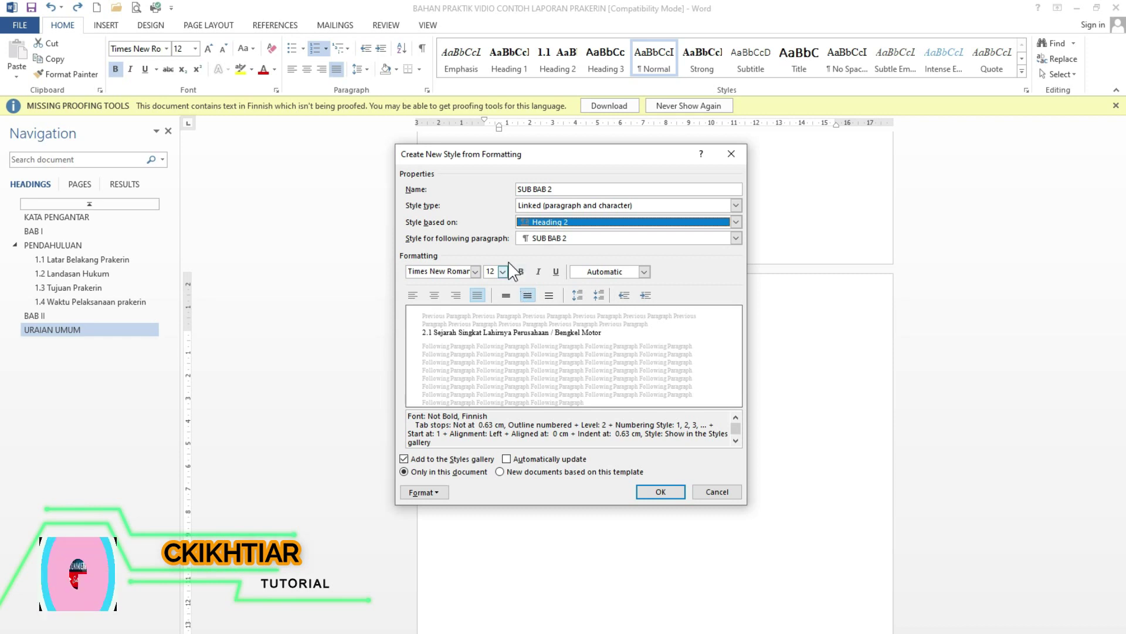
pyautogui.click(521, 271)
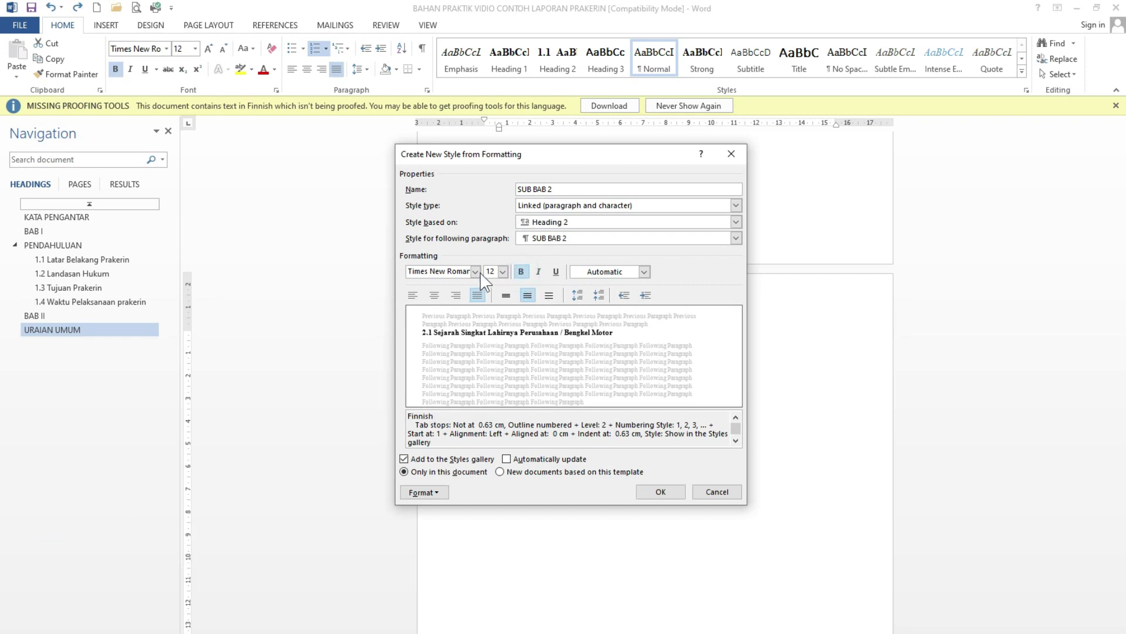
pyautogui.click(502, 271)
pyautogui.click(491, 319)
pyautogui.click(475, 271)
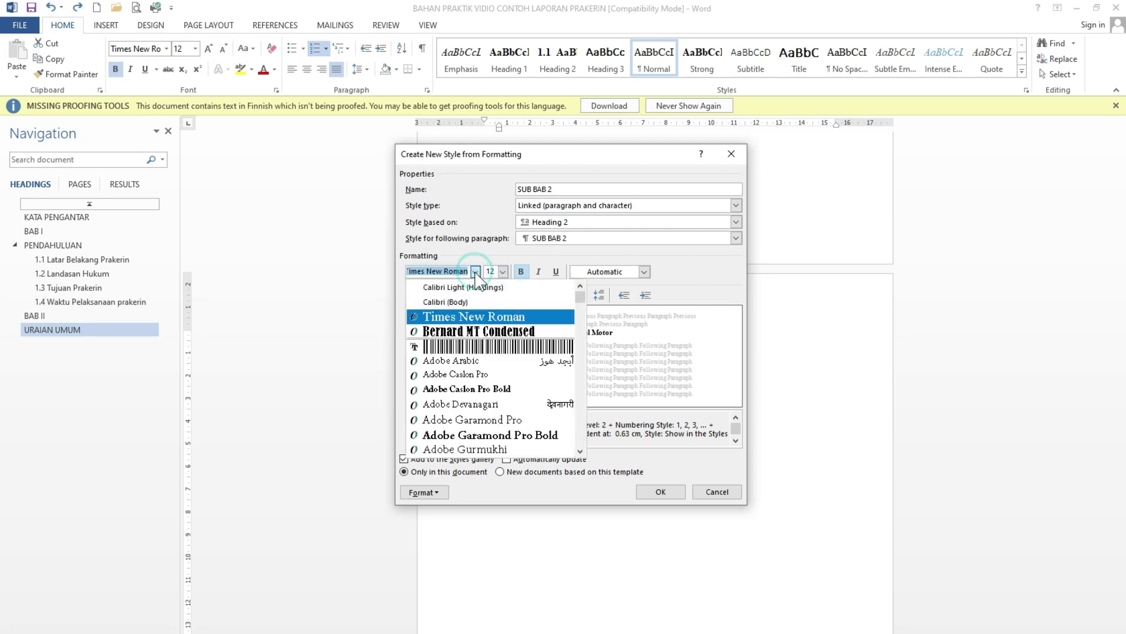
pyautogui.click(458, 318)
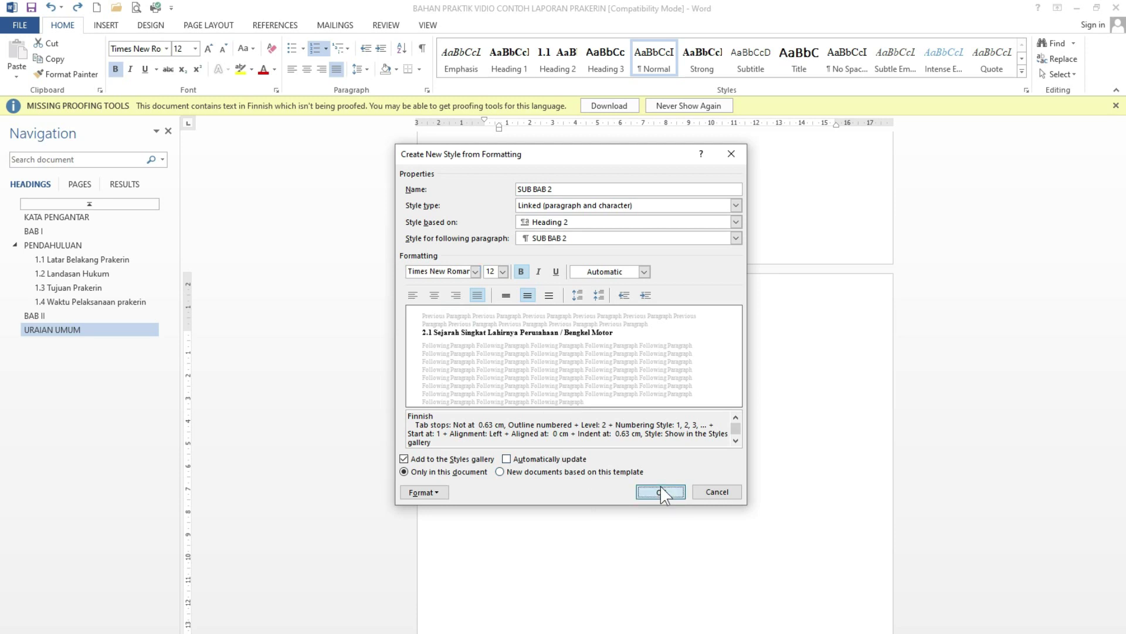
pyautogui.click(662, 493)
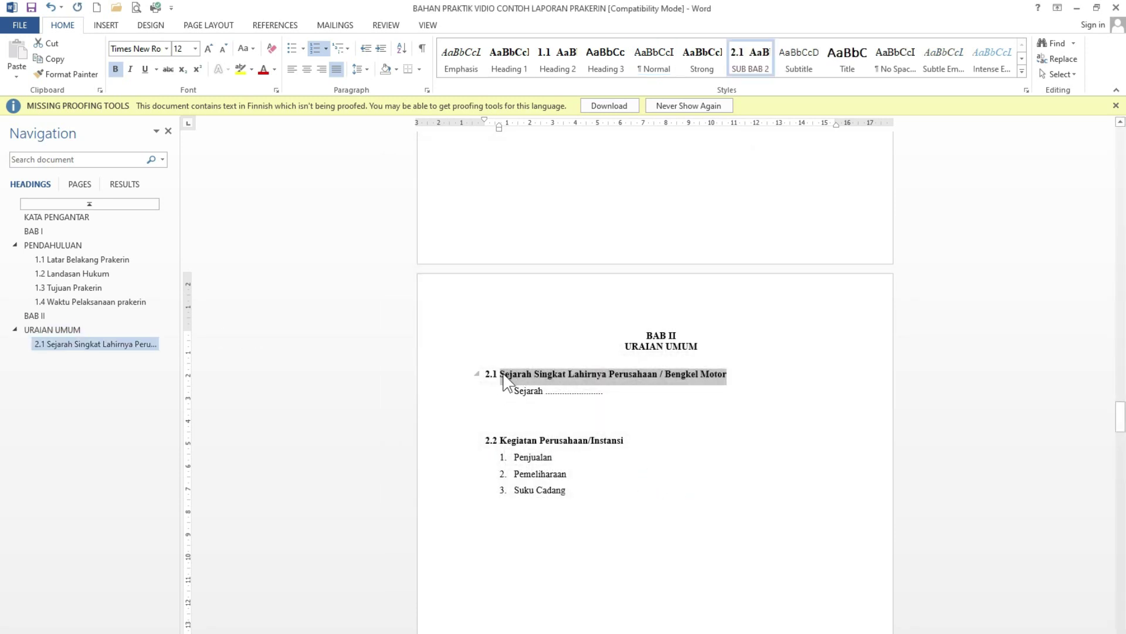
# Apply SUB BAB 2 to 2.2 Kegiatan Perusahaan/Instansi and 2.3 Struktur Organisasi.
pyautogui.scroll(-3, 504, 379)
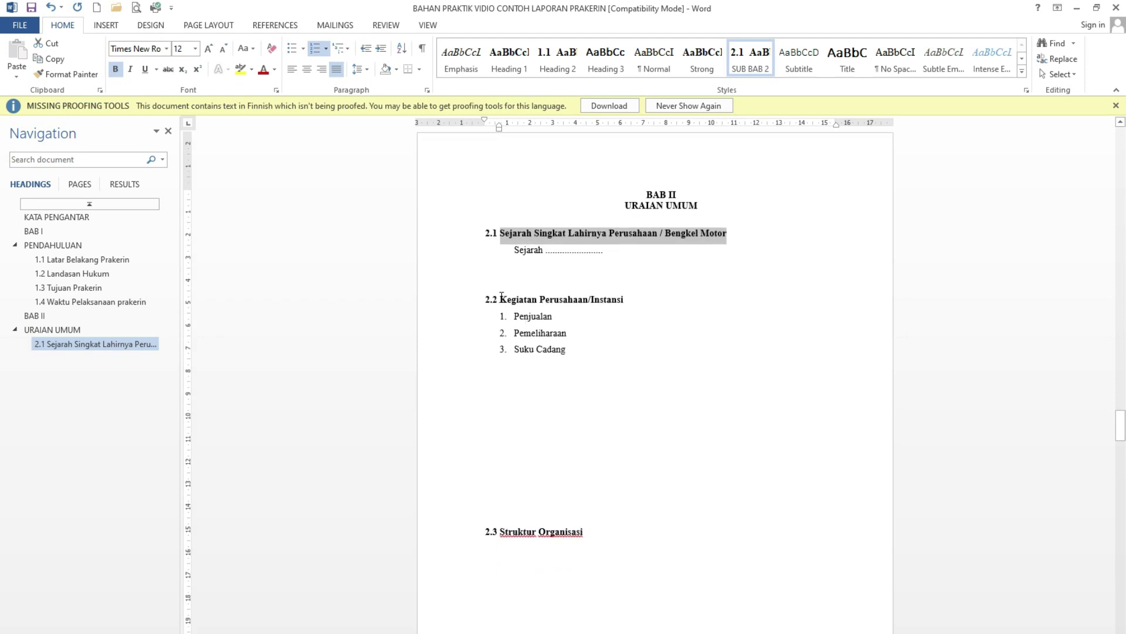
pyautogui.moveTo(500, 299); pyautogui.dragTo(624, 300)
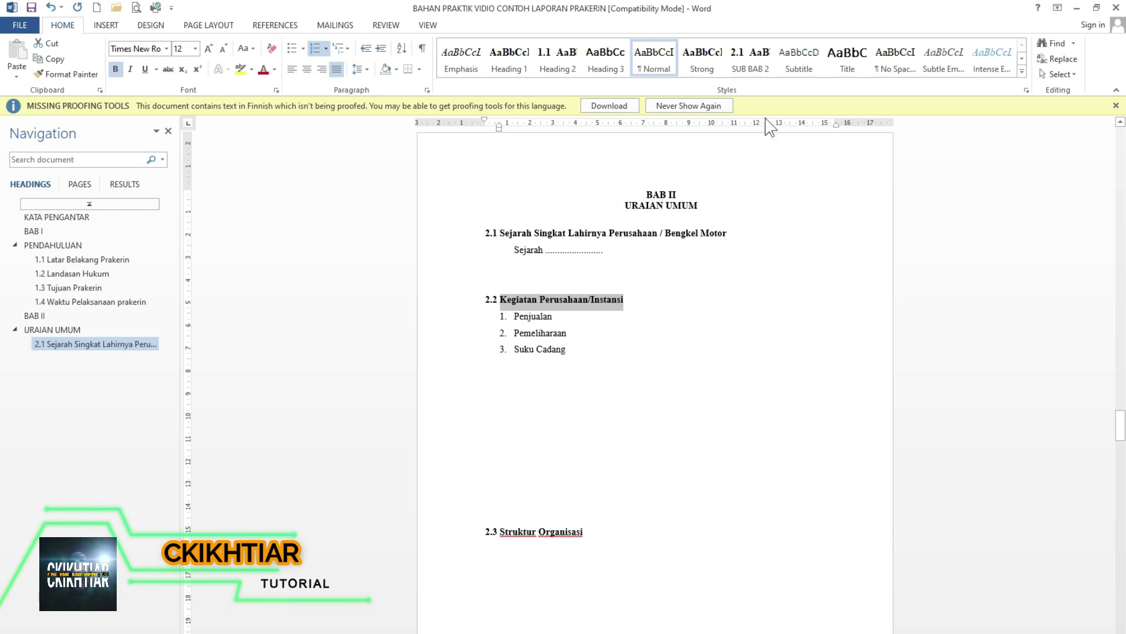
pyautogui.click(750, 69)
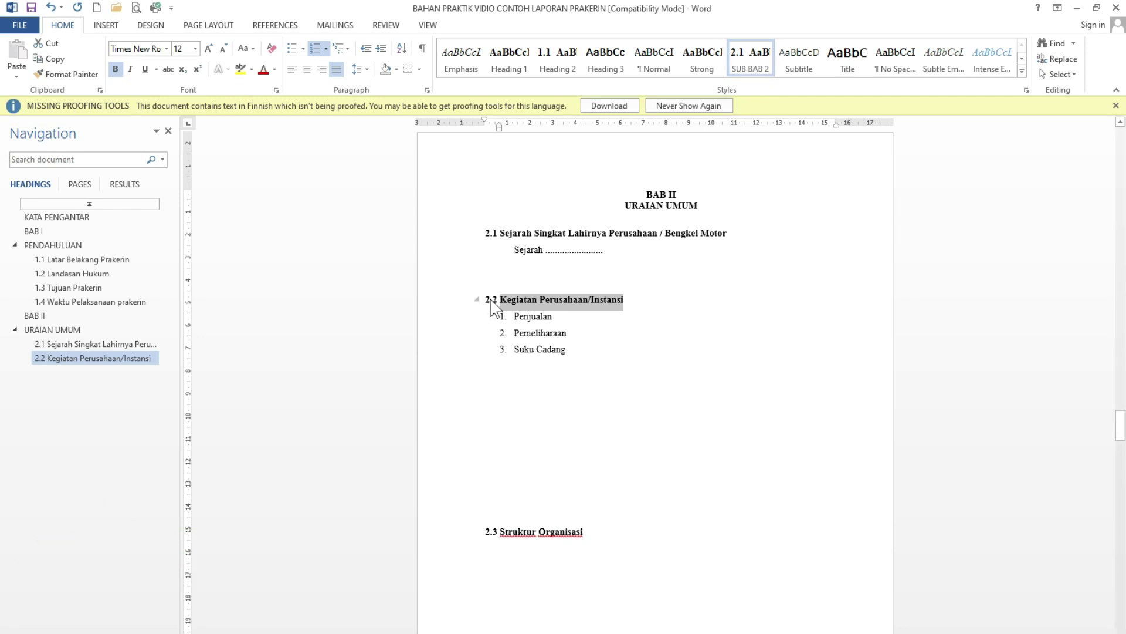
pyautogui.scroll(-3, 495, 306)
pyautogui.moveTo(500, 419); pyautogui.dragTo(582, 419)
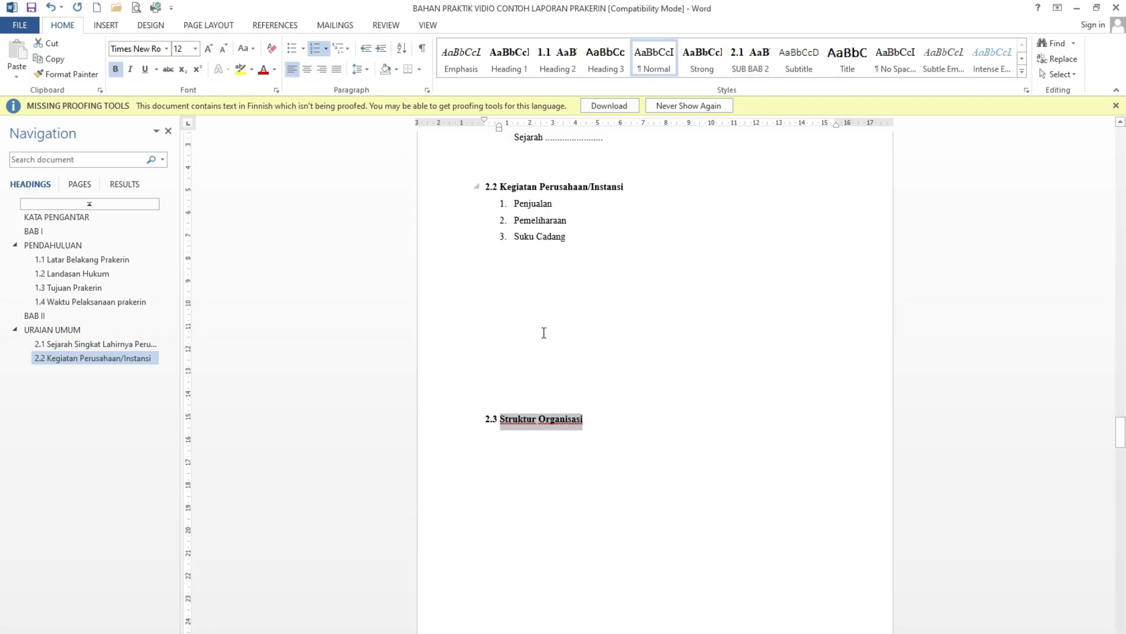
pyautogui.scroll(3, 544, 333)
pyautogui.scroll(-2, 601, 398)
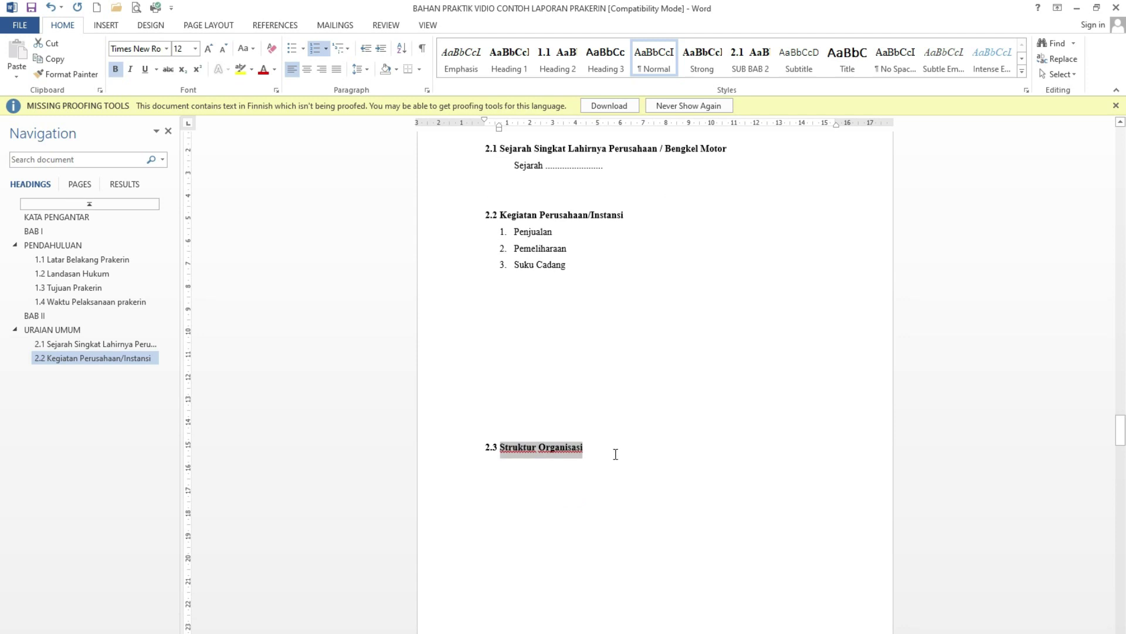
pyautogui.scroll(3, 722, 392)
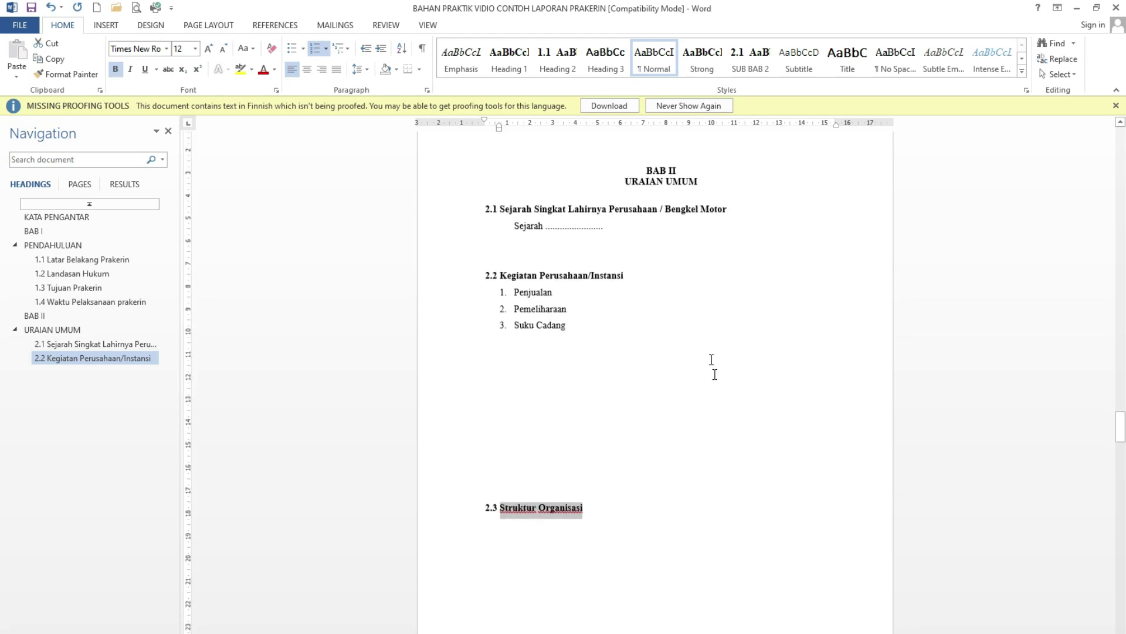
pyautogui.scroll(-3, 711, 368)
pyautogui.click(751, 66)
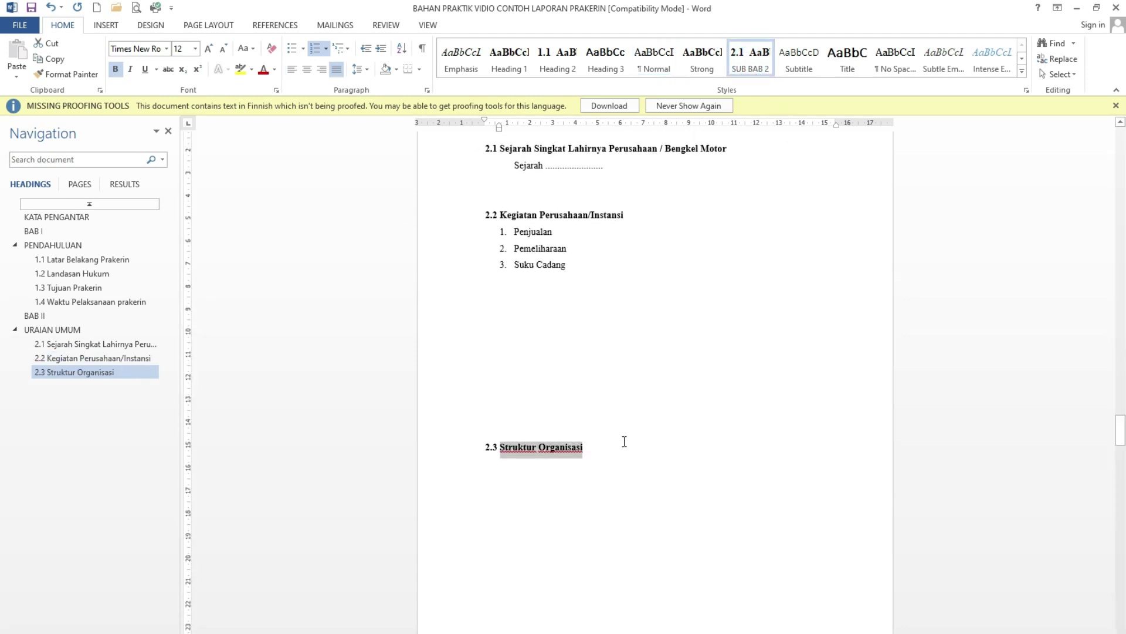
pyautogui.scroll(-15, 587, 423)
pyautogui.scroll(-3, 590, 328)
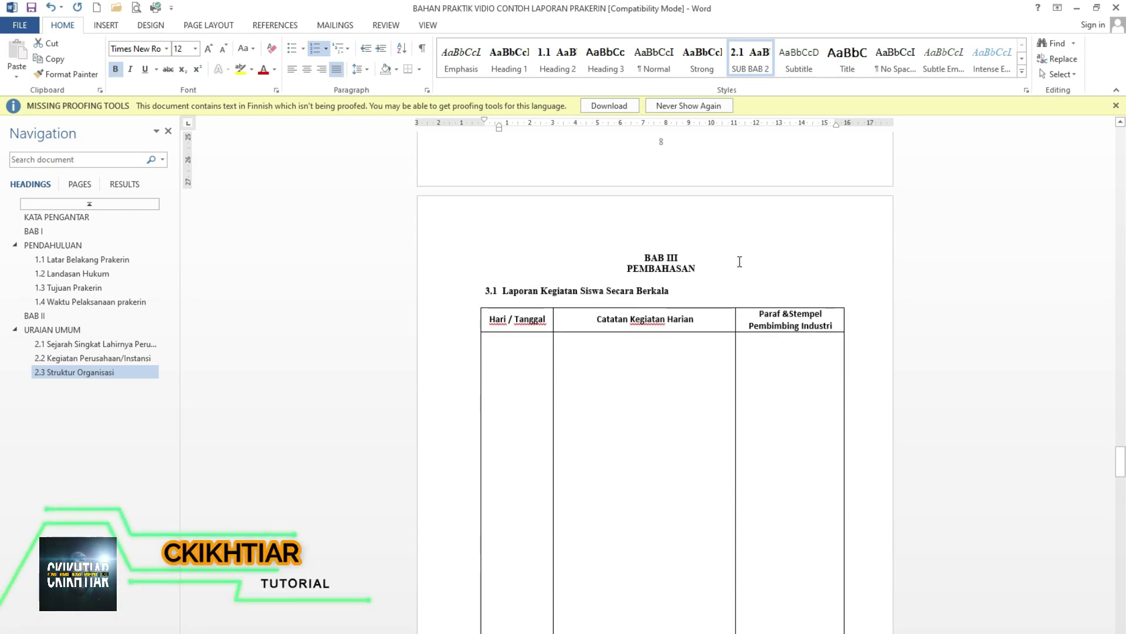
# Select the BAB III PEMBAHASAN chapter title and give it Heading 1.
pyautogui.click(646, 257)
pyautogui.moveTo(645, 257); pyautogui.dragTo(695, 269)
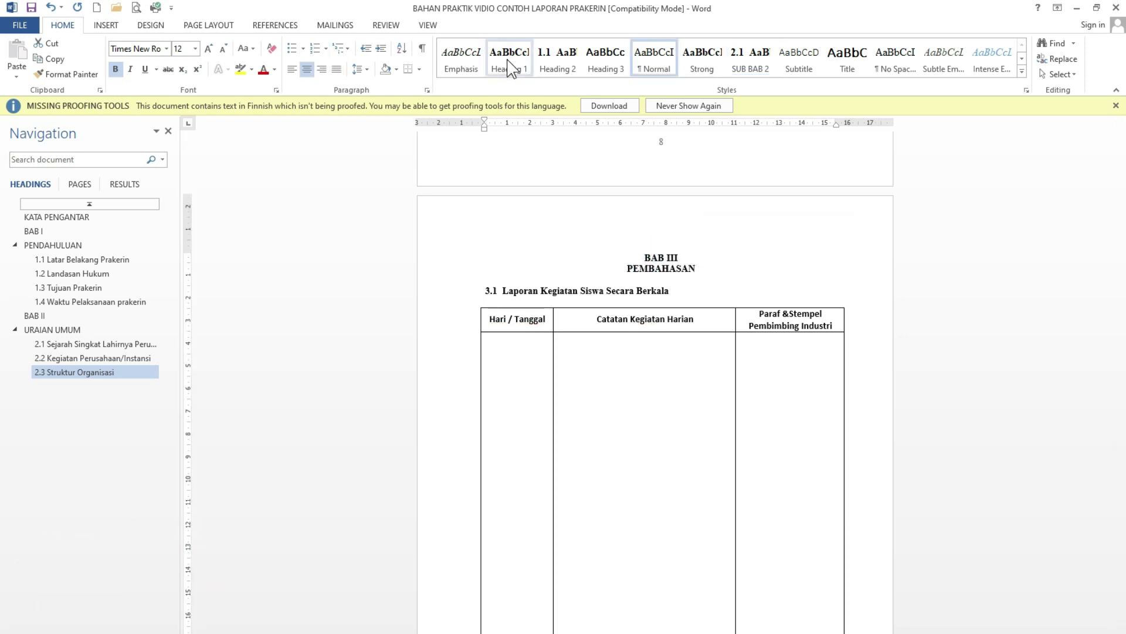
pyautogui.click(543, 246)
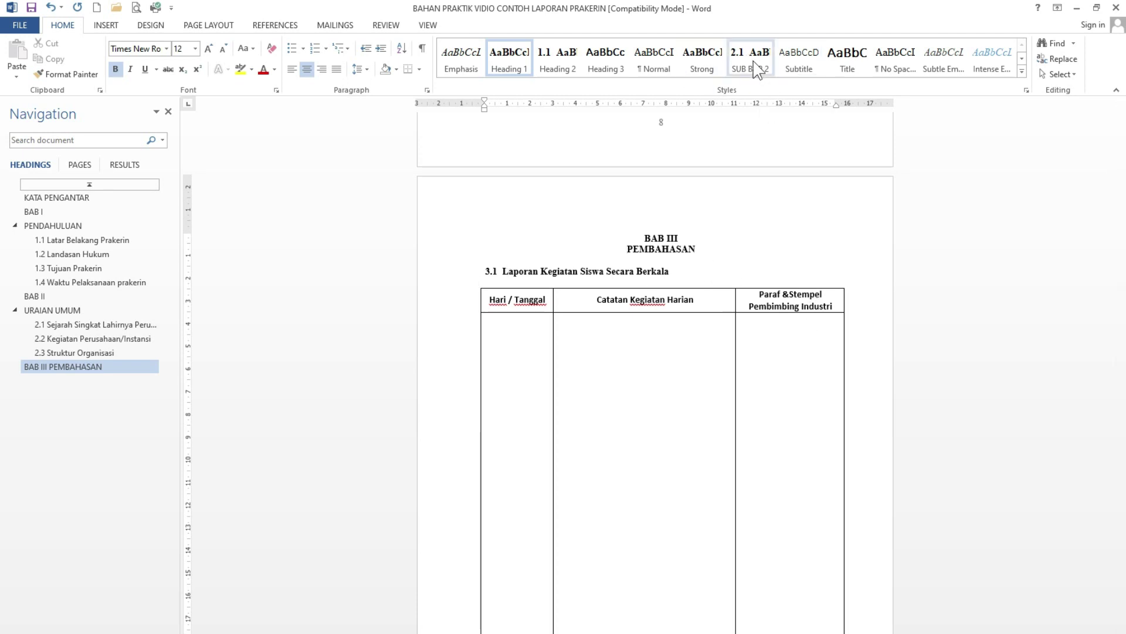
# Start a new style named SUB BAB 3 from the 3.1 Laporan Kegiatan Siswa Secara Berkala heading.
pyautogui.moveTo(502, 272); pyautogui.dragTo(672, 270)
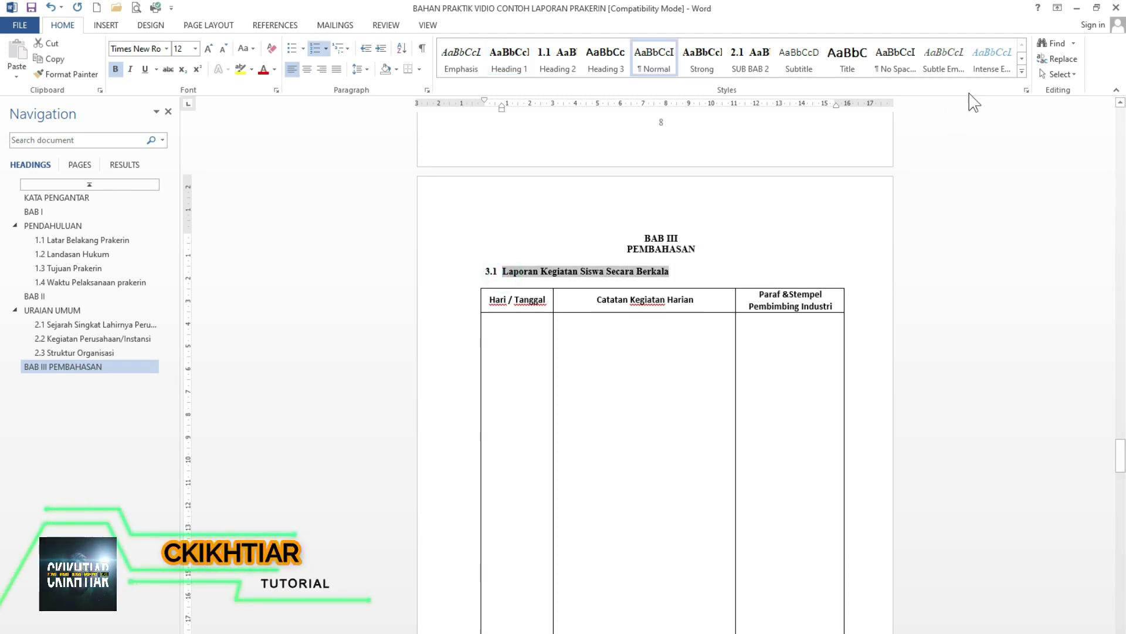
pyautogui.click(1022, 71)
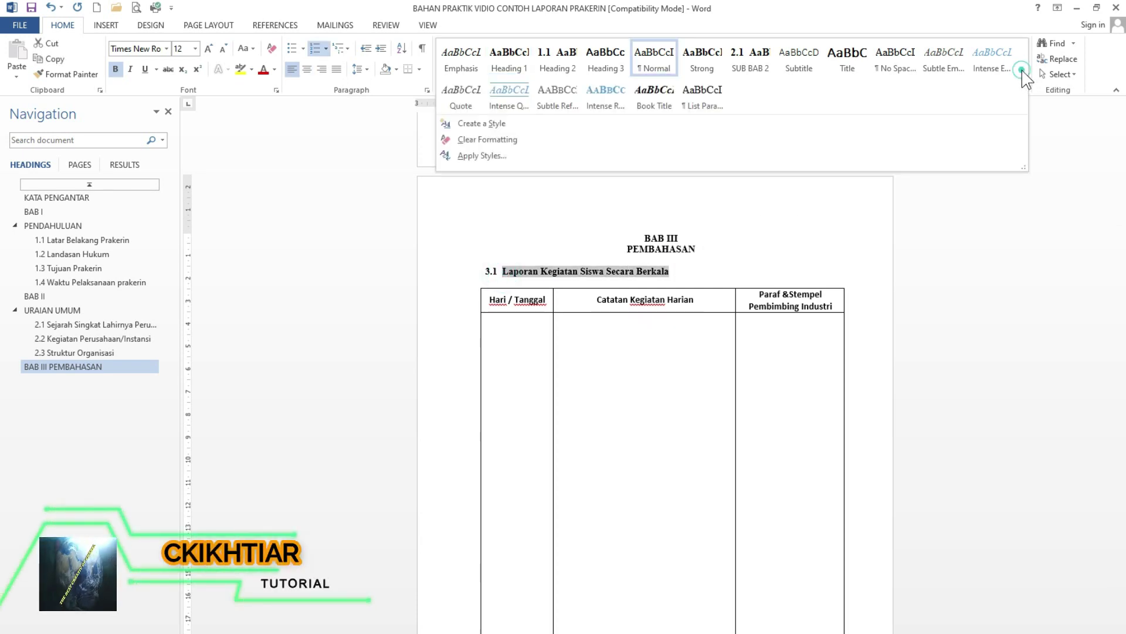
pyautogui.click(520, 125)
pyautogui.press('BackSpace')
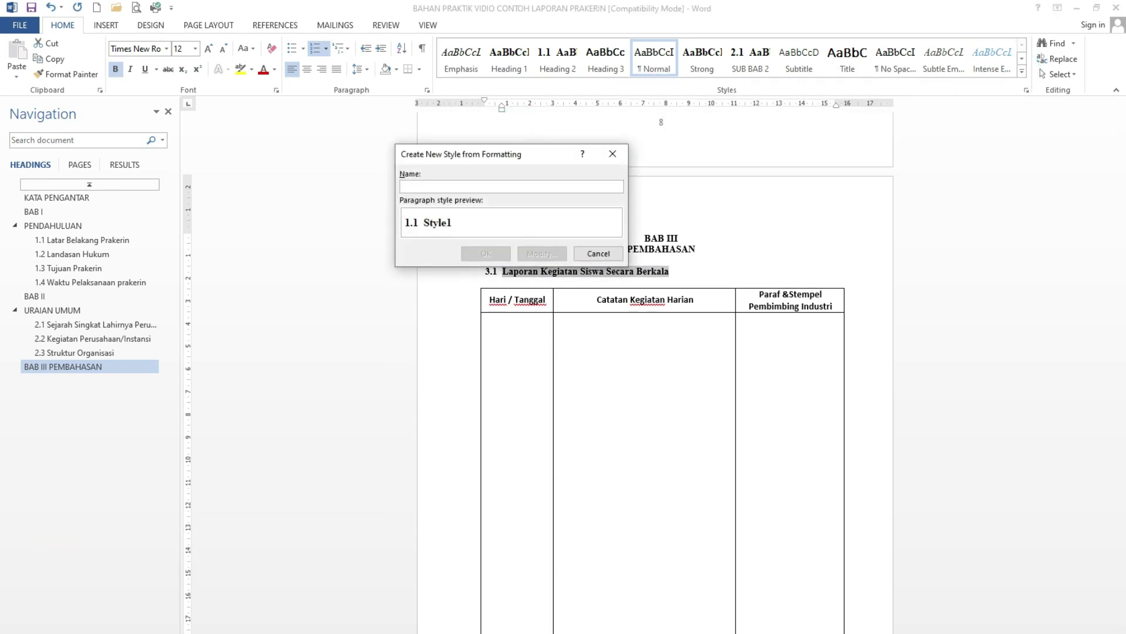
pyautogui.write('SUB BAB 3')
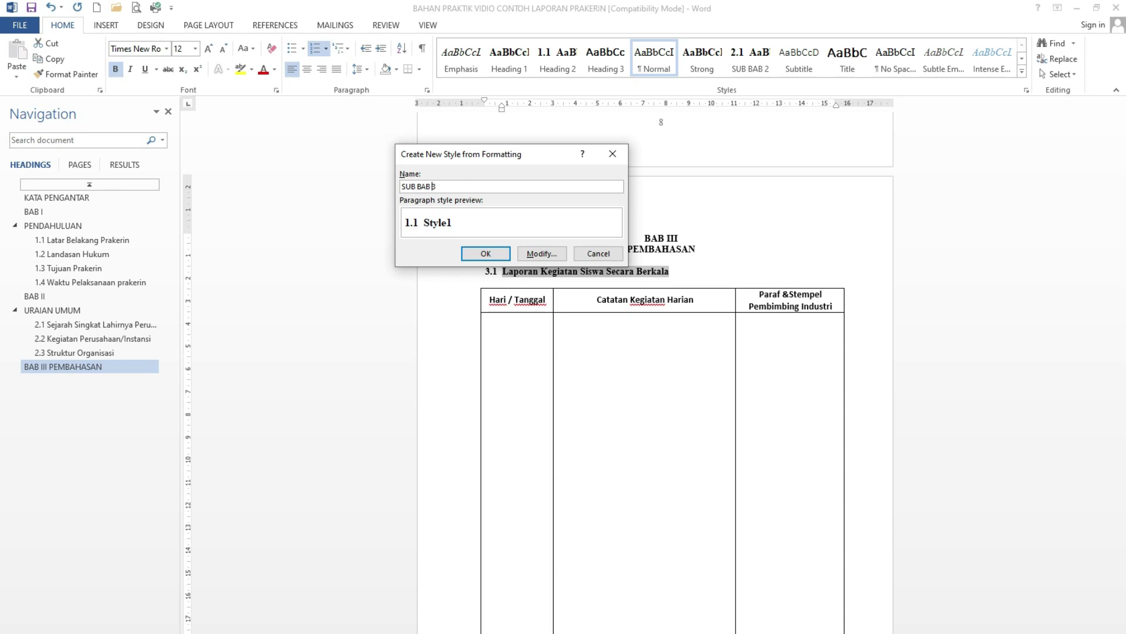
# Base SUB BAB 3 on Heading 2 with bold Times New Roman 12, and apply it.
pyautogui.click(535, 256)
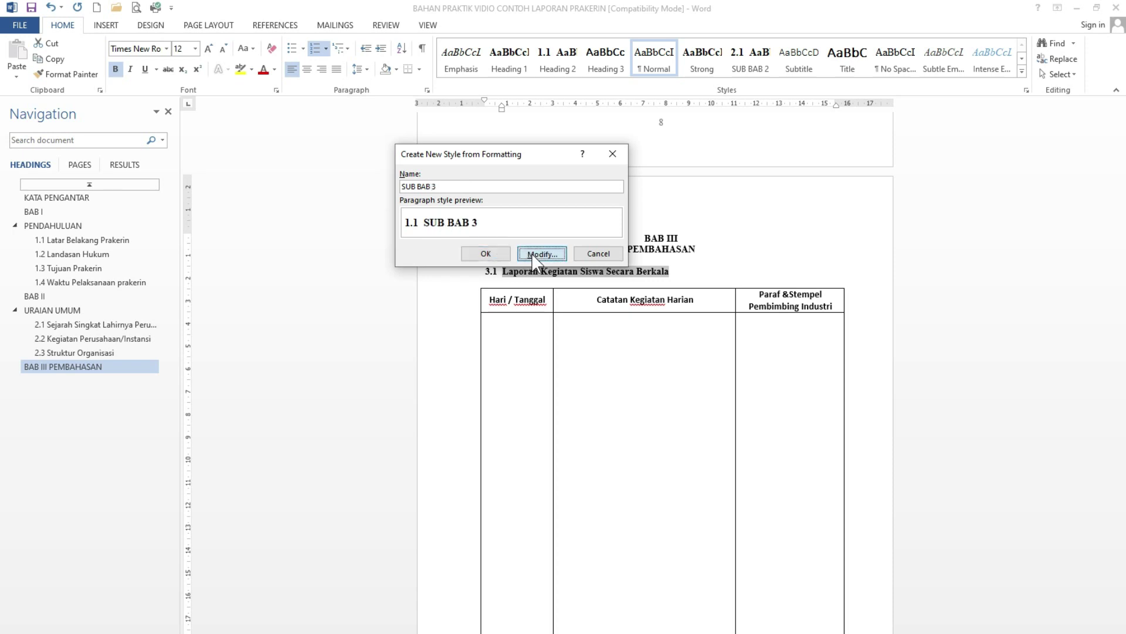
pyautogui.click(562, 222)
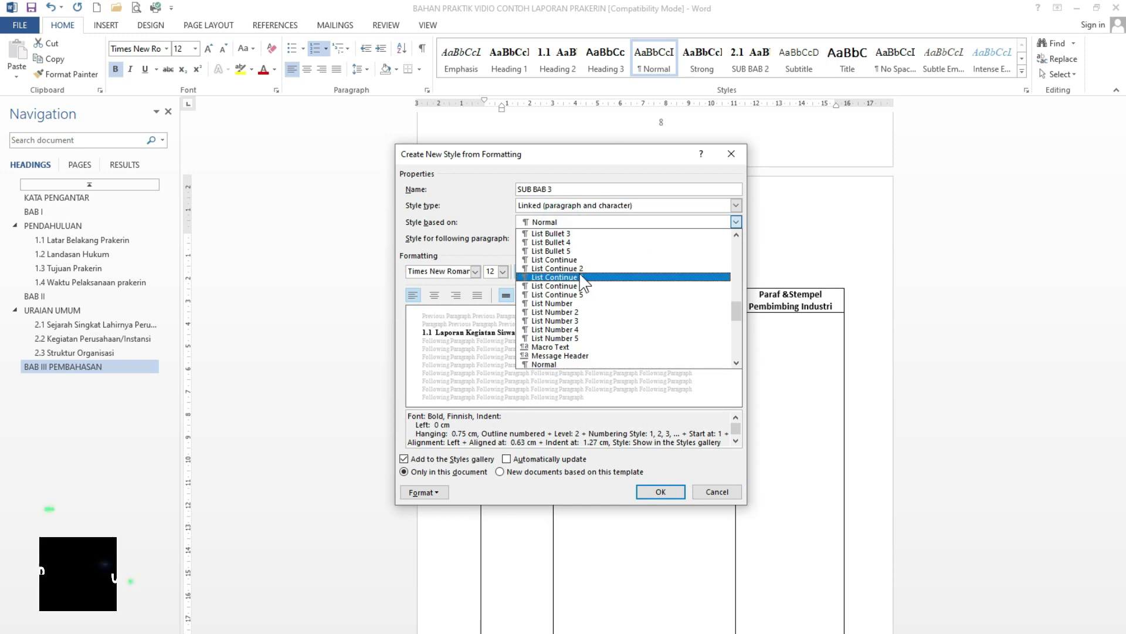
pyautogui.scroll(-3, 582, 281)
pyautogui.scroll(-3, 587, 286)
pyautogui.scroll(3, 586, 284)
pyautogui.scroll(3, 587, 284)
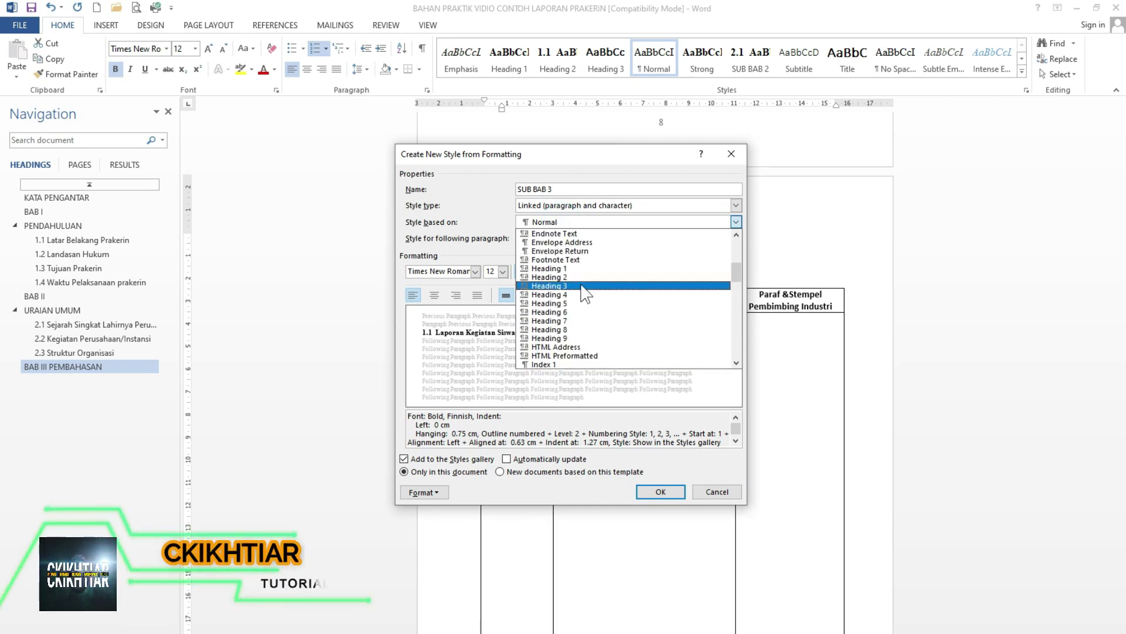
pyautogui.click(560, 277)
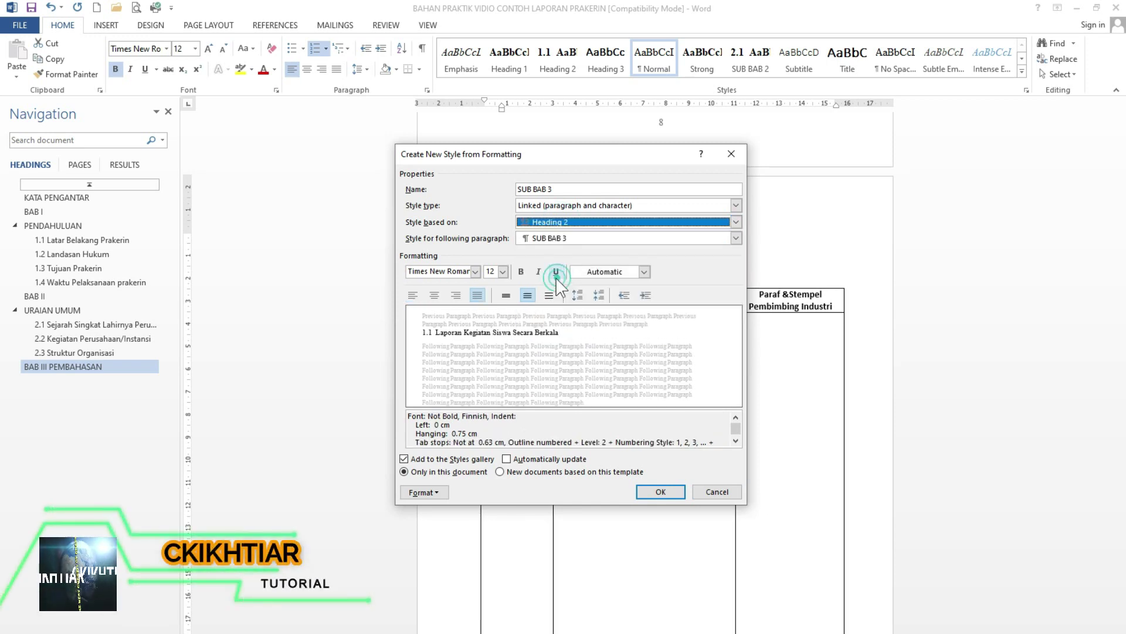
pyautogui.click(521, 272)
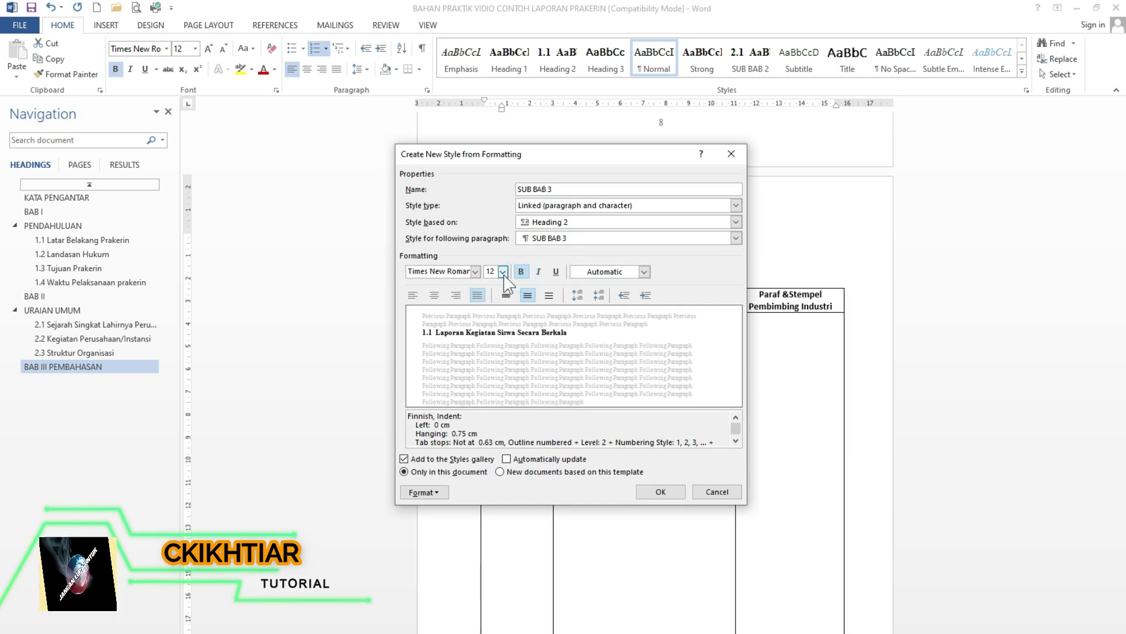
pyautogui.click(503, 272)
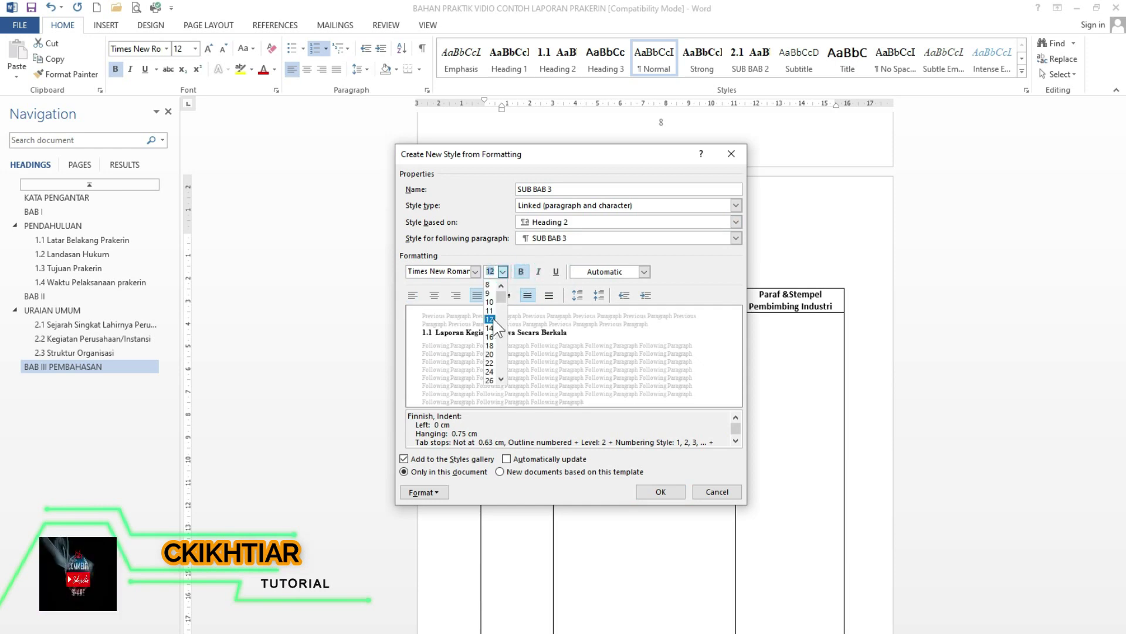
pyautogui.click(492, 309)
pyautogui.click(475, 272)
pyautogui.click(461, 317)
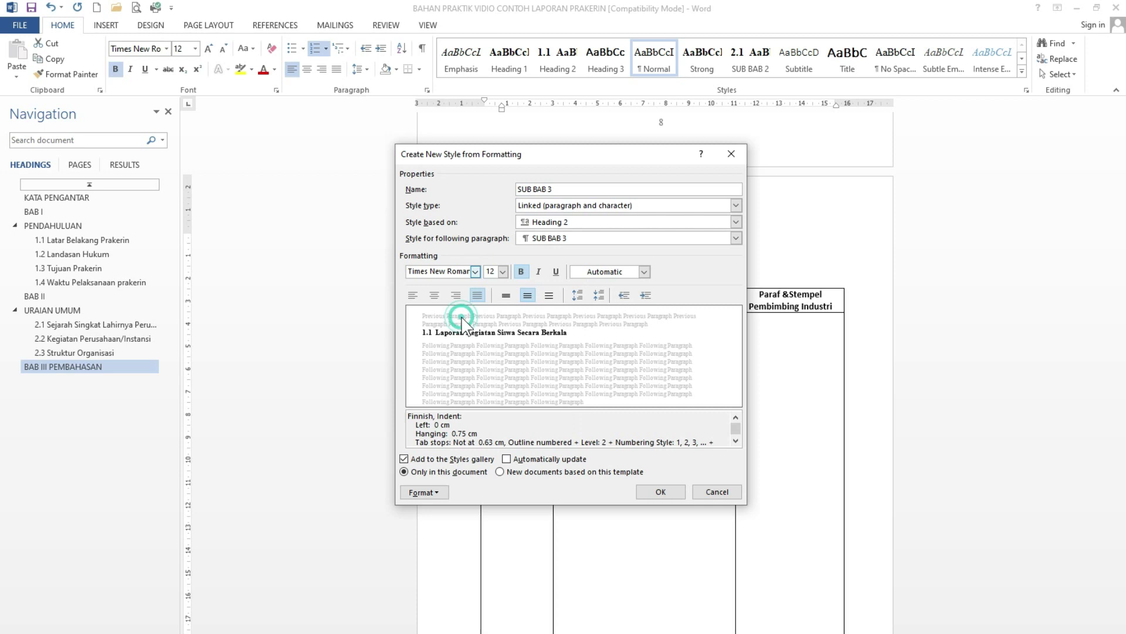
pyautogui.click(657, 489)
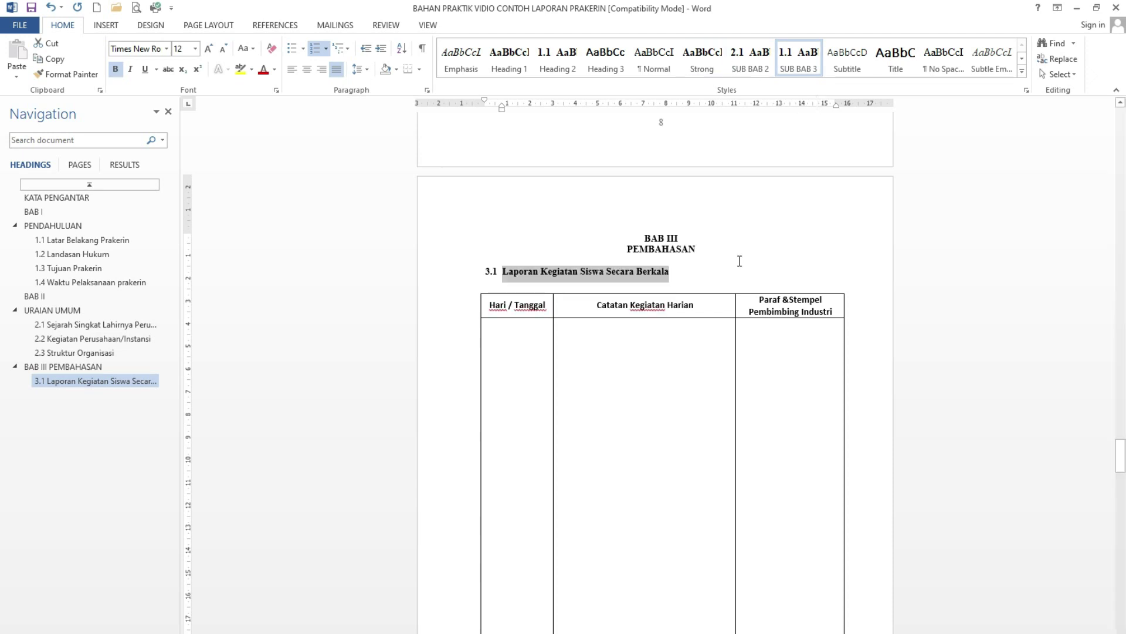
# Apply SUB BAB 3 to the 3.2 Pembahasan Pelaksanaan Kegiatan Prakerin heading, then select BAB IV PENUTUP.
pyautogui.scroll(-5, 687, 254)
pyautogui.scroll(-5, 535, 455)
pyautogui.scroll(-2, 512, 430)
pyautogui.moveTo(503, 417); pyautogui.dragTo(688, 417)
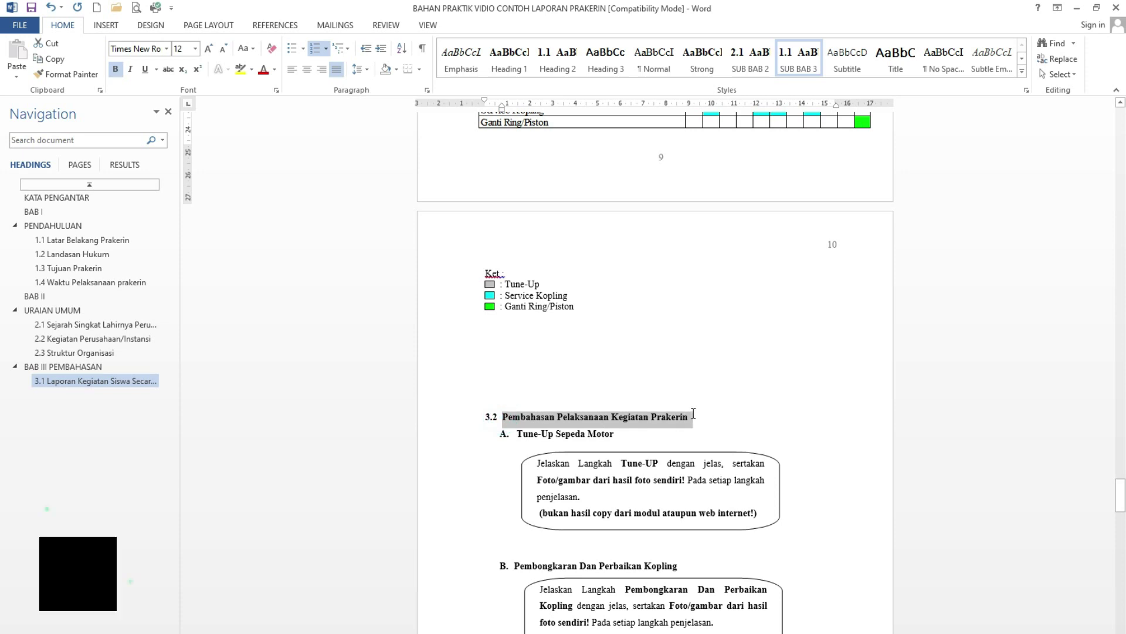
pyautogui.click(812, 71)
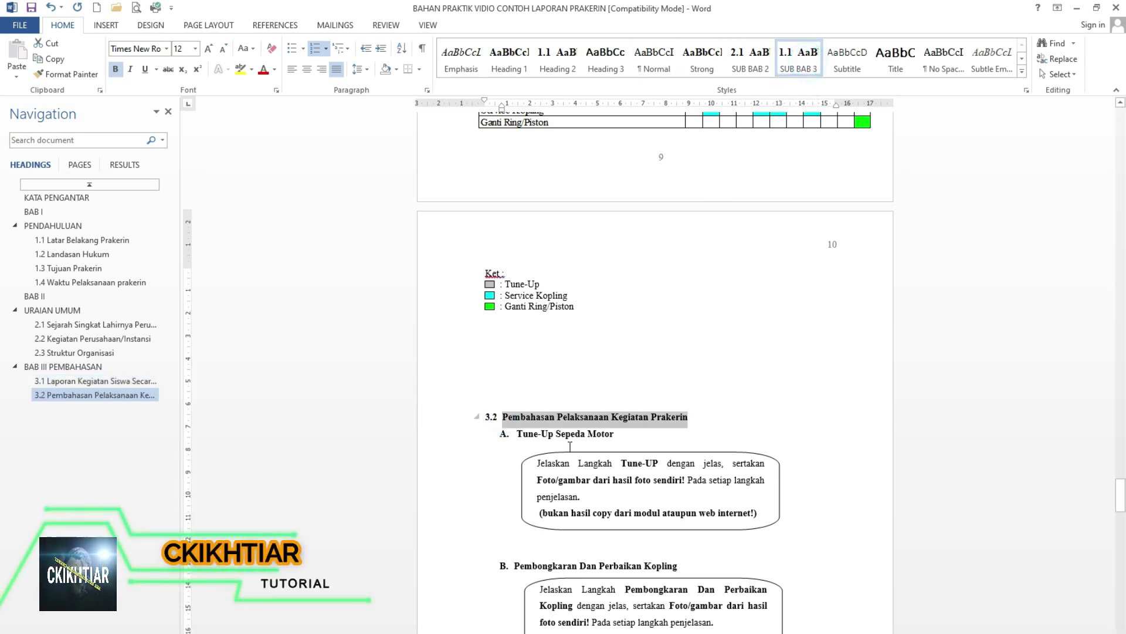
pyautogui.scroll(-10, 680, 316)
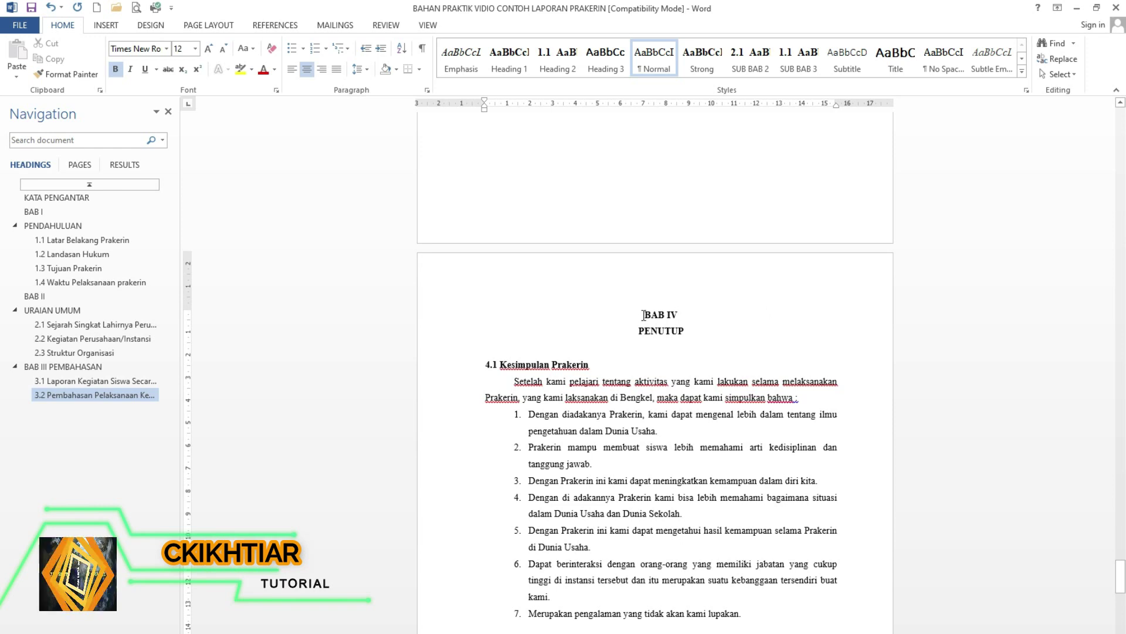
pyautogui.moveTo(645, 315)
pyautogui.mouseDown()
pyautogui.moveTo(681, 317)
pyautogui.moveTo(686, 333)
pyautogui.mouseUp()
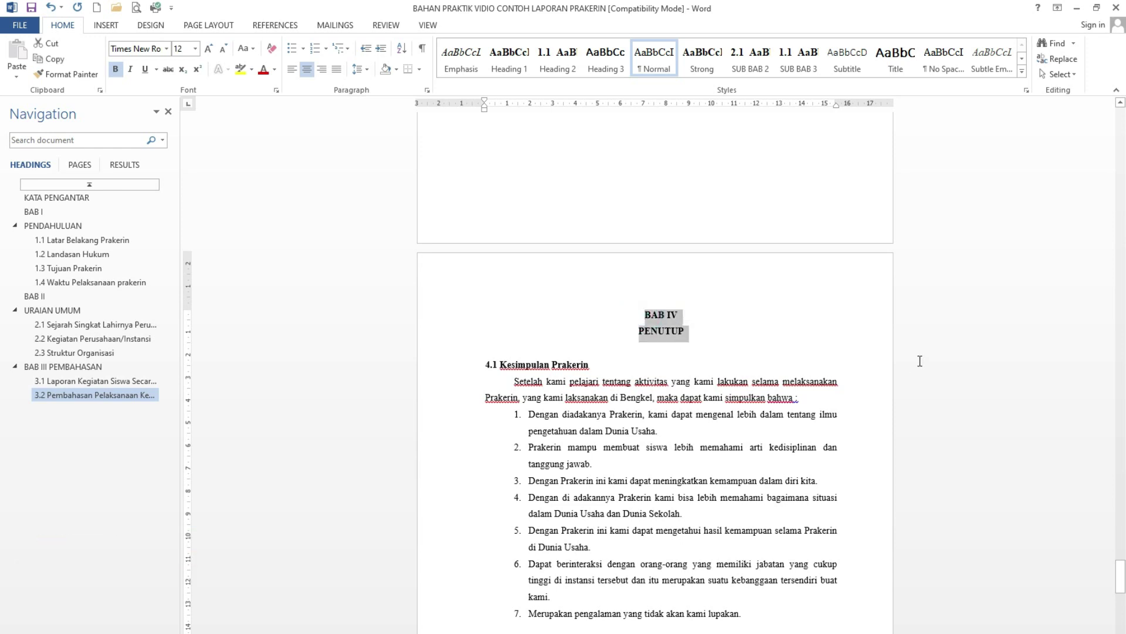
# Make BAB IV PENUTUP a Heading 1 and start a new style from the 4.1 heading.
pyautogui.click(501, 61)
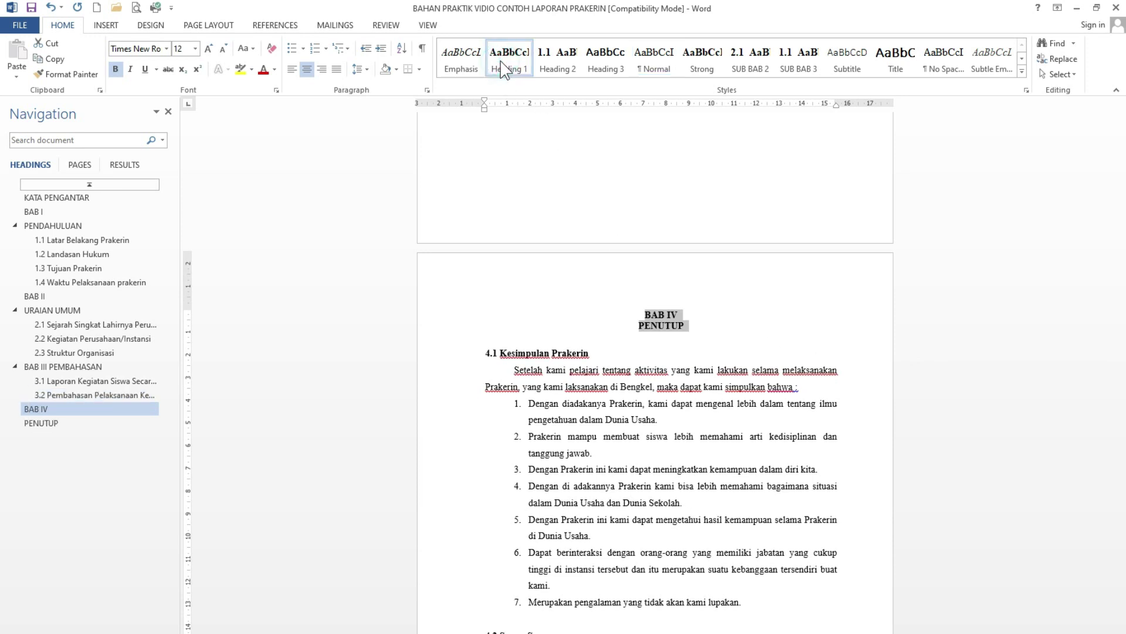
pyautogui.click(1022, 72)
pyautogui.click(500, 123)
pyautogui.write('SUB BAB 4')
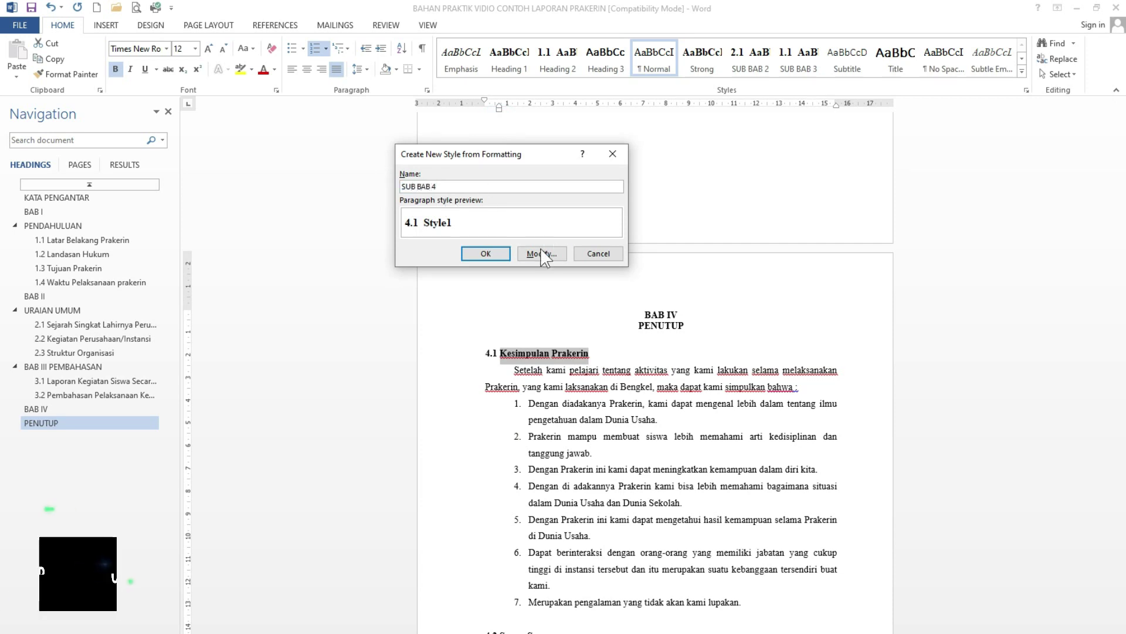
pyautogui.click(541, 253)
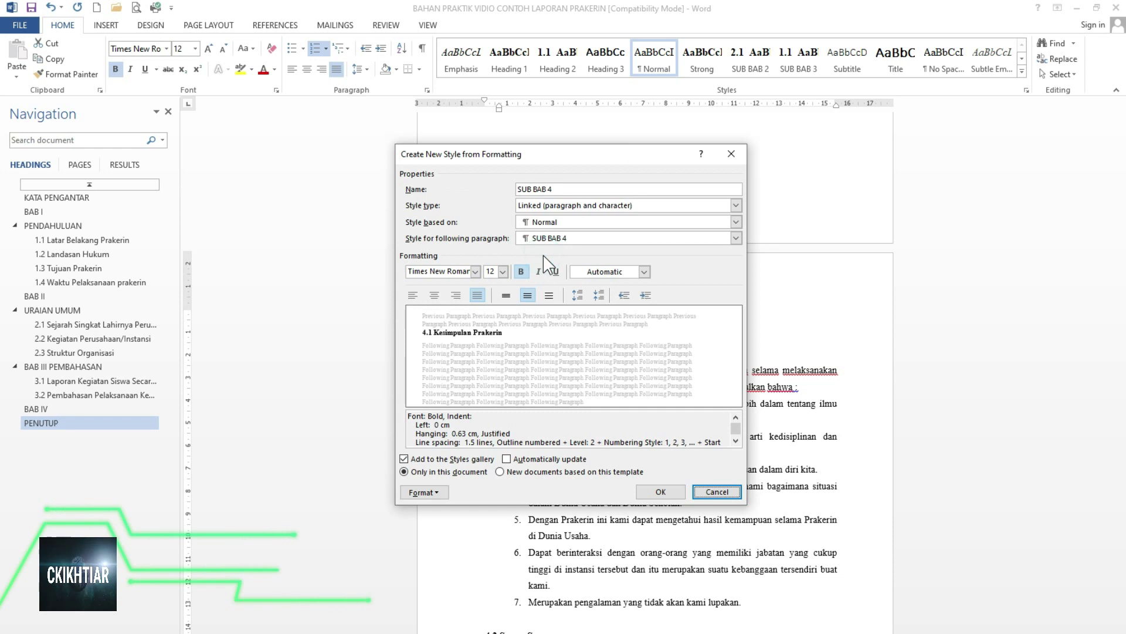
# Create SUB BAB 4 based on Heading 2, bold Times New Roman 12 pt, applied to 4.1 Kesimpulan Prakerin.
pyautogui.click(554, 223)
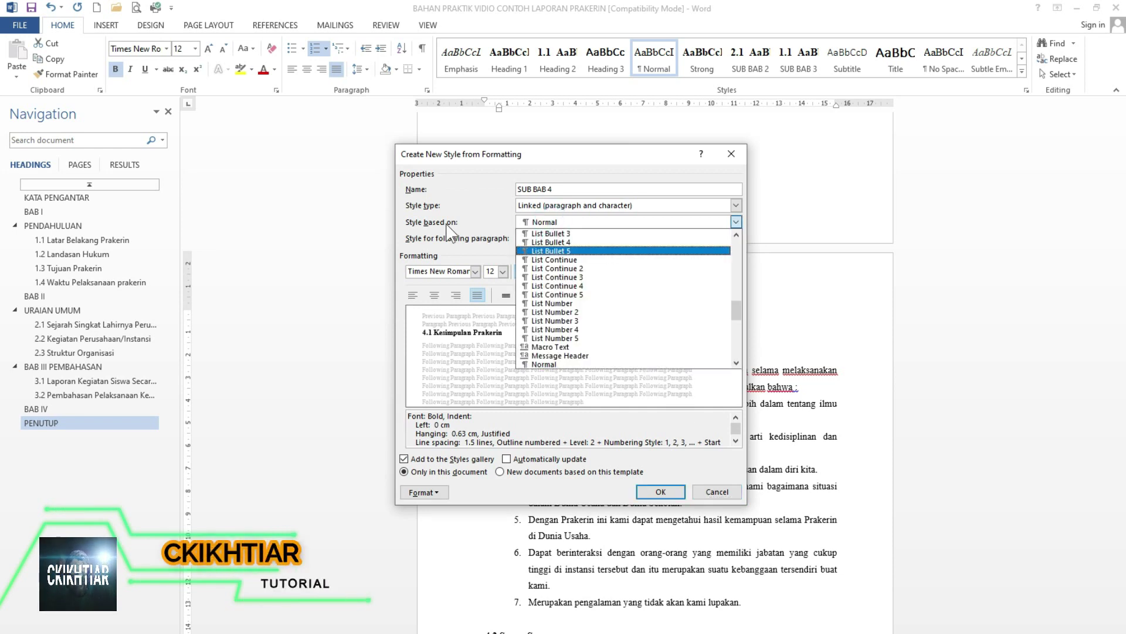
pyautogui.scroll(2, 578, 276)
pyautogui.scroll(3, 578, 288)
pyautogui.scroll(2, 579, 296)
pyautogui.scroll(2, 579, 306)
pyautogui.scroll(1, 579, 302)
pyautogui.click(567, 263)
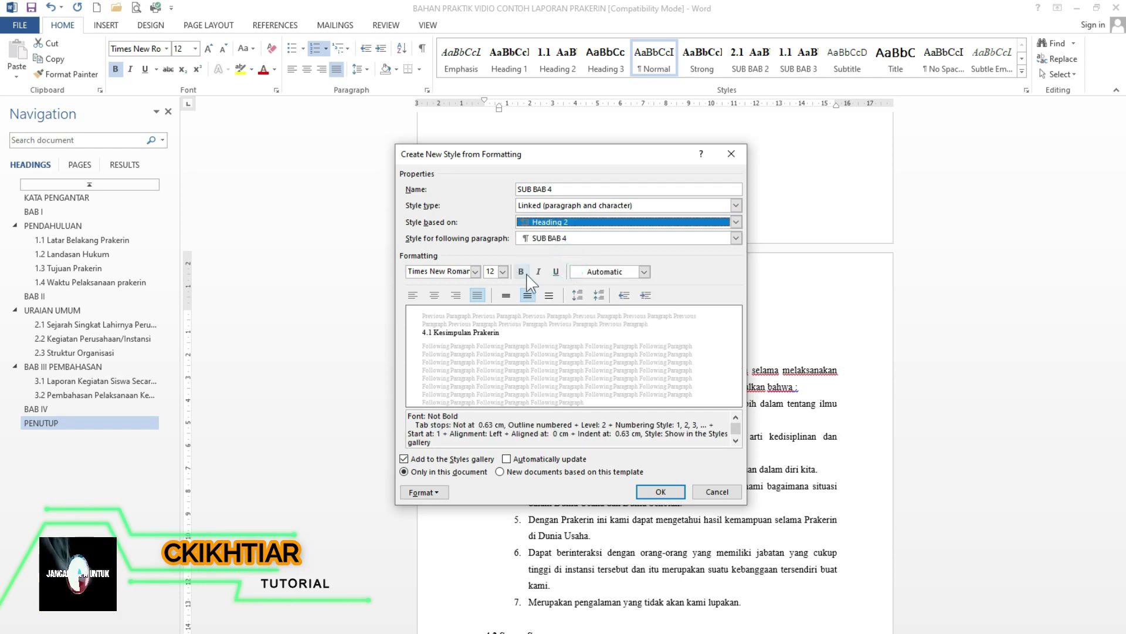
pyautogui.click(522, 272)
pyautogui.click(503, 271)
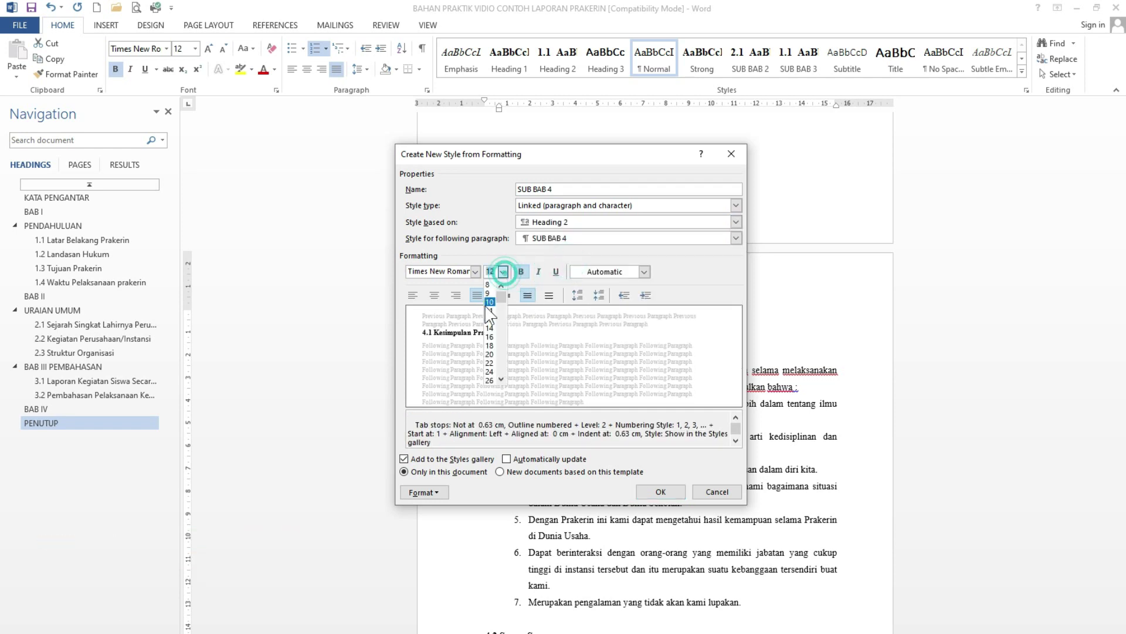
pyautogui.click(490, 320)
pyautogui.click(474, 272)
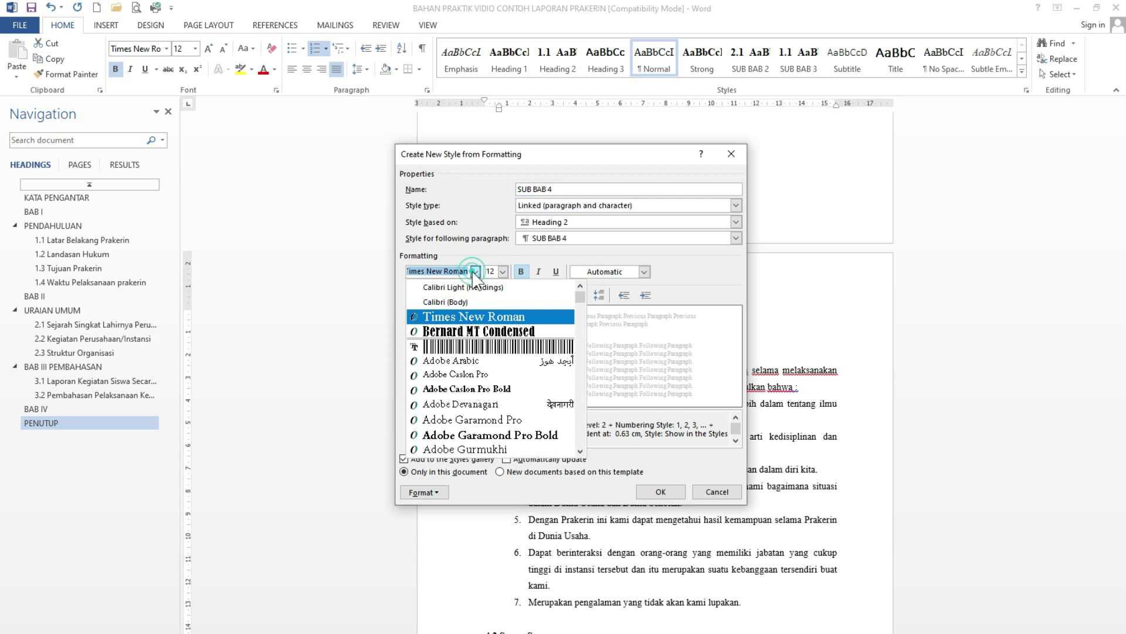
pyautogui.click(447, 318)
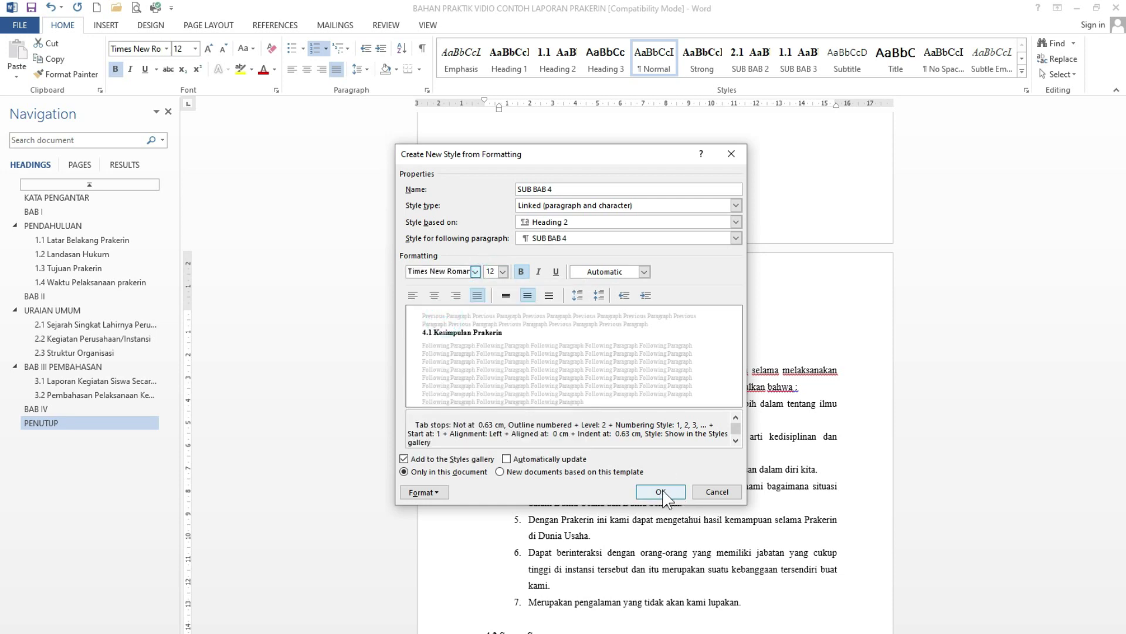
pyautogui.click(661, 492)
pyautogui.scroll(-5, 492, 372)
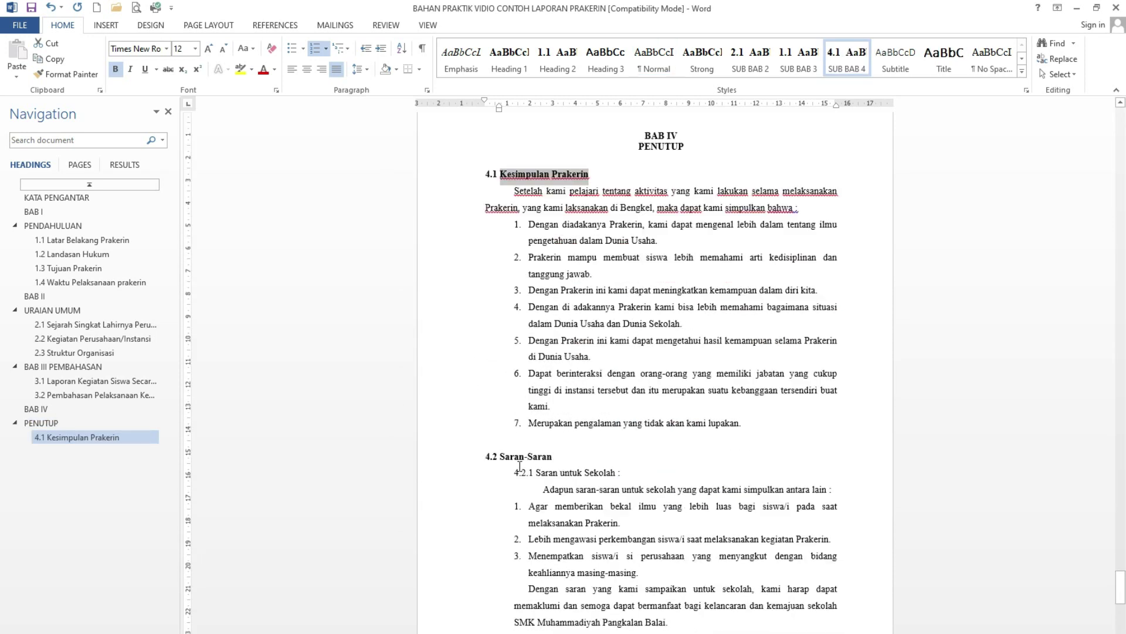
# Apply SUB BAB 4 to the 4.2 Saran-Saran and 4.3 Kendala-Kendala headings.
pyautogui.click(501, 440)
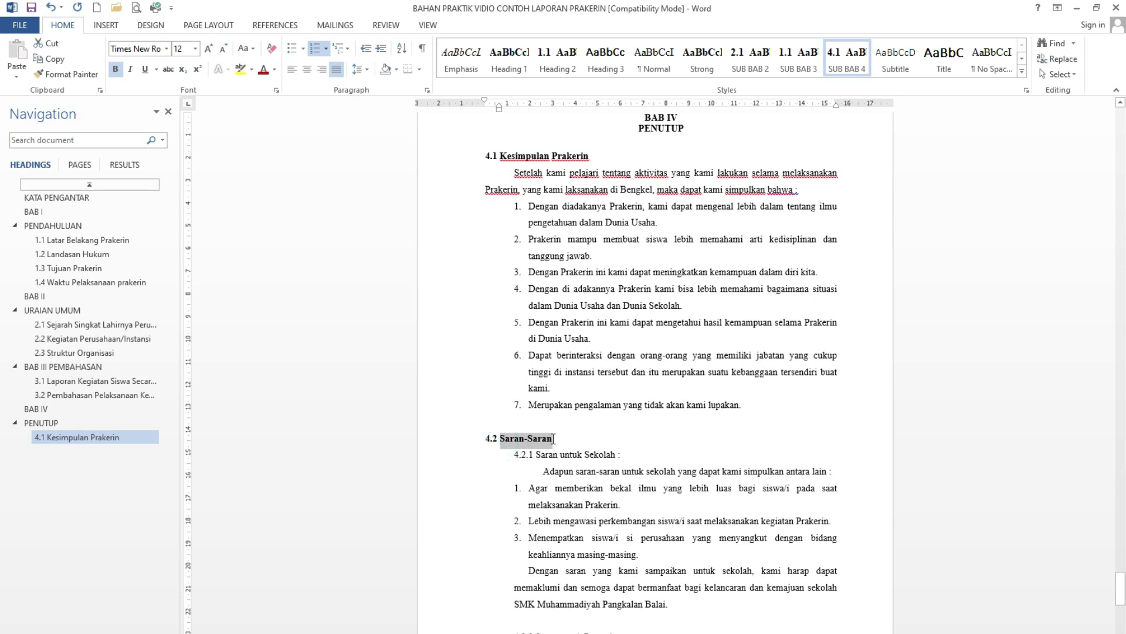
pyautogui.click(858, 74)
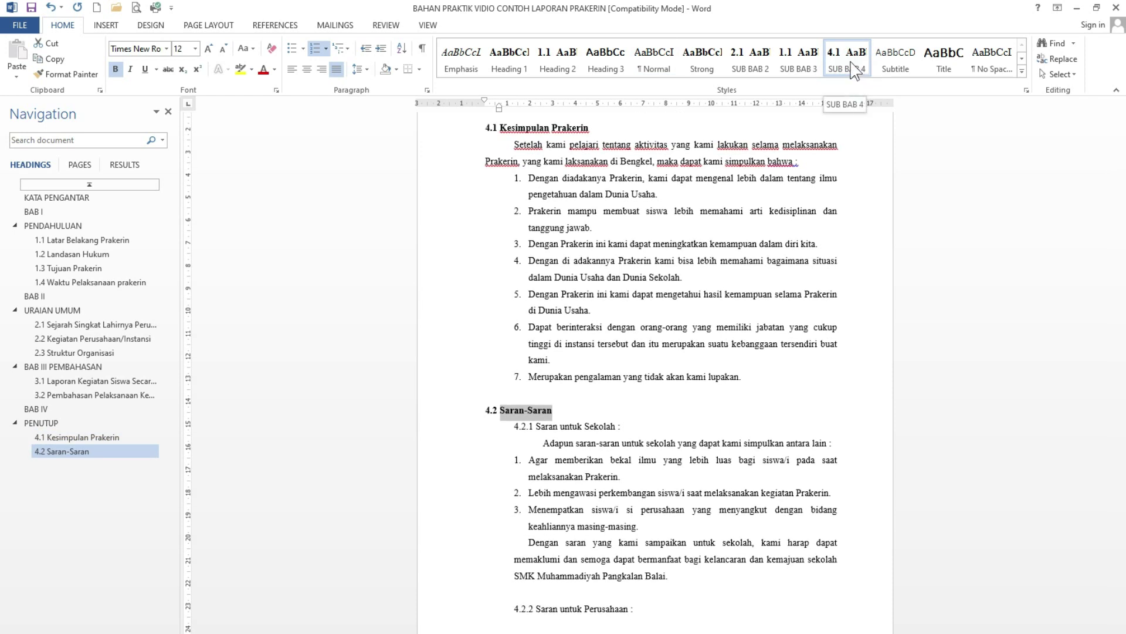
pyautogui.scroll(-10, 698, 528)
pyautogui.moveTo(501, 347); pyautogui.dragTo(753, 346)
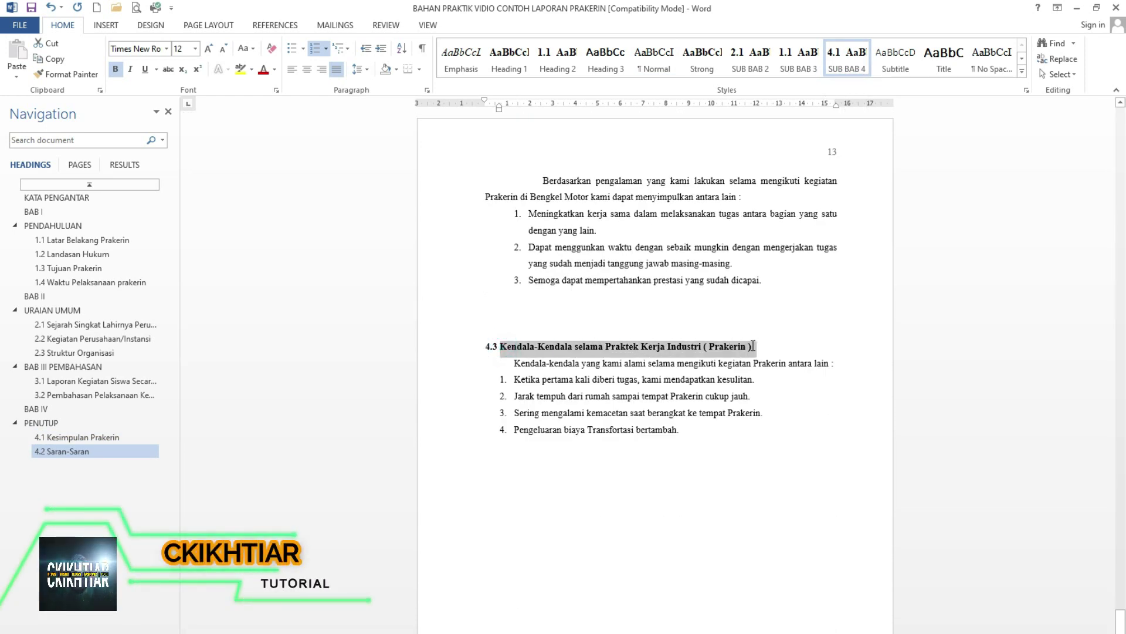
pyautogui.click(854, 72)
pyautogui.scroll(-2, 654, 352)
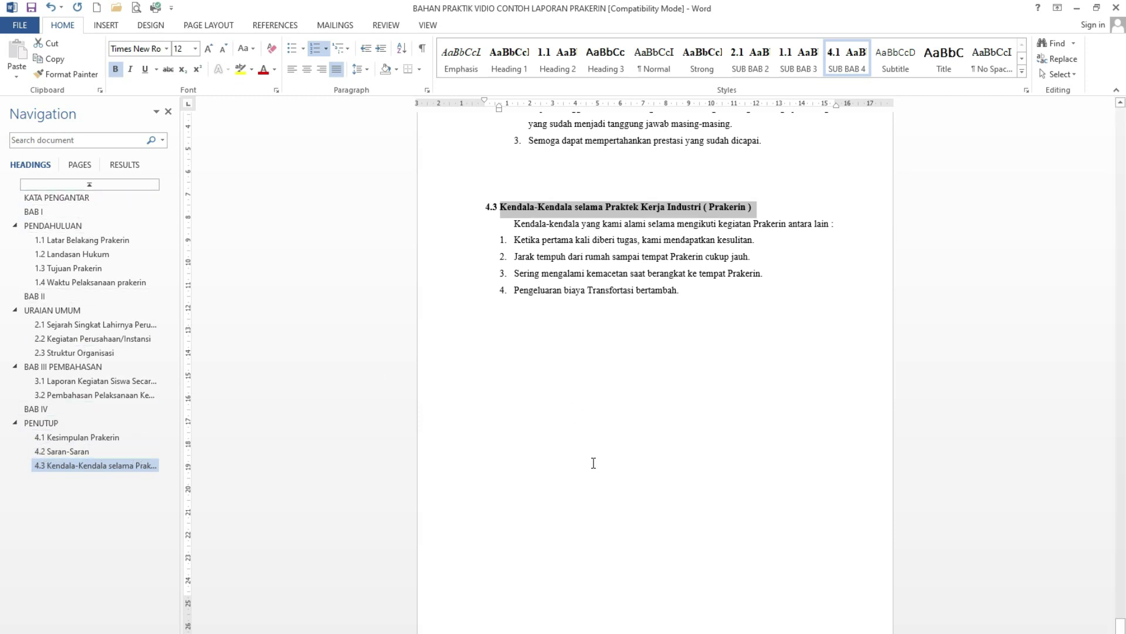
pyautogui.click(545, 426)
pyautogui.scroll(10, 752, 385)
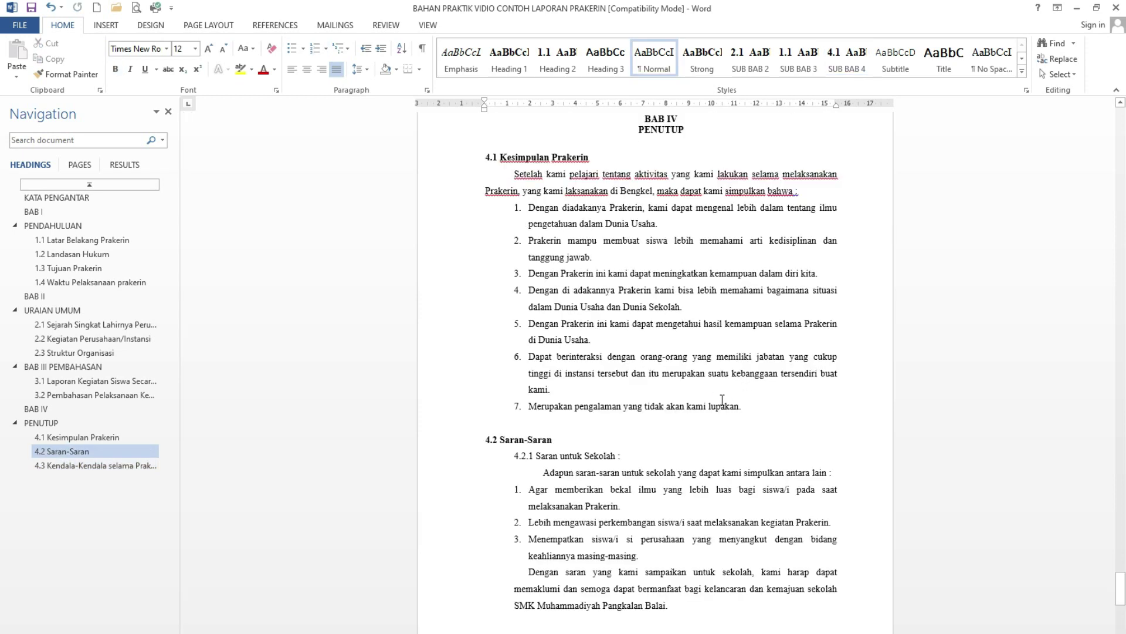
# Jump to the end of the report with Ctrl+End, then scroll back up toward BAB I PENDAHULUAN.
pyautogui.scroll(-2, 722, 400)
pyautogui.scroll(-1, 722, 401)
pyautogui.scroll(5, 715, 458)
pyautogui.hotkey('ctrl', 'End')
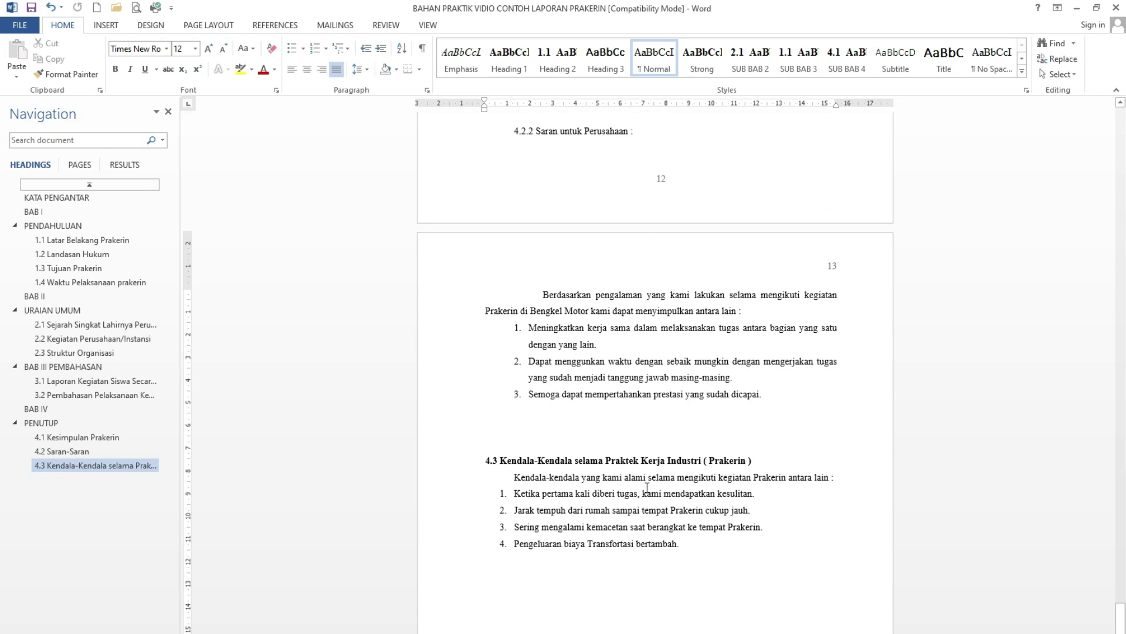
pyautogui.scroll(-2, 621, 502)
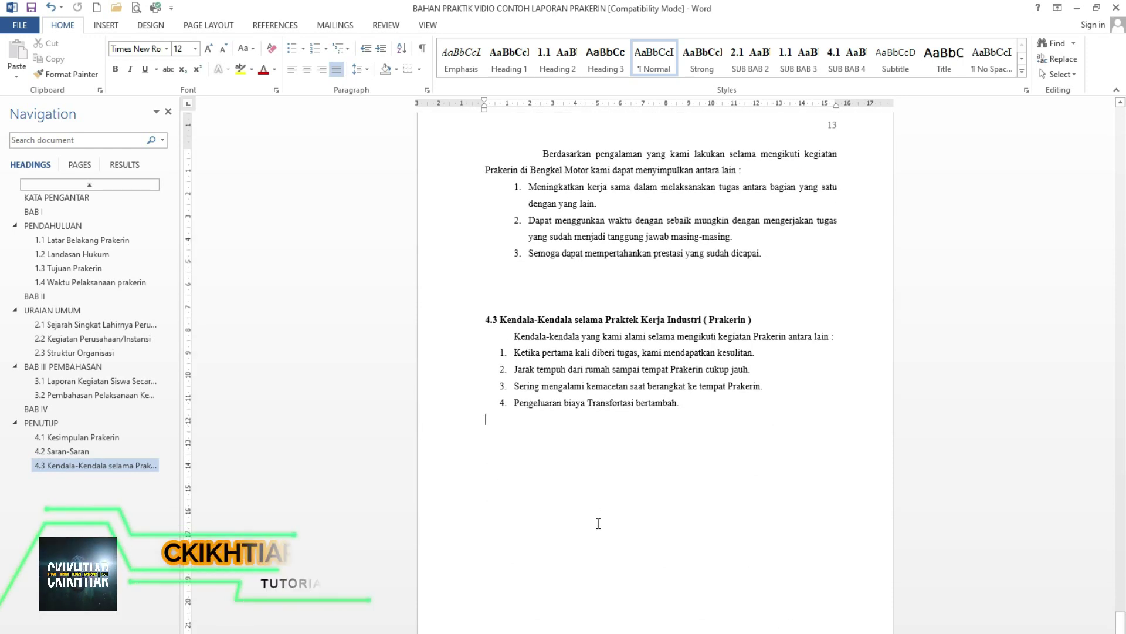
pyautogui.scroll(4, 598, 523)
pyautogui.scroll(6, 598, 524)
pyautogui.scroll(4, 600, 527)
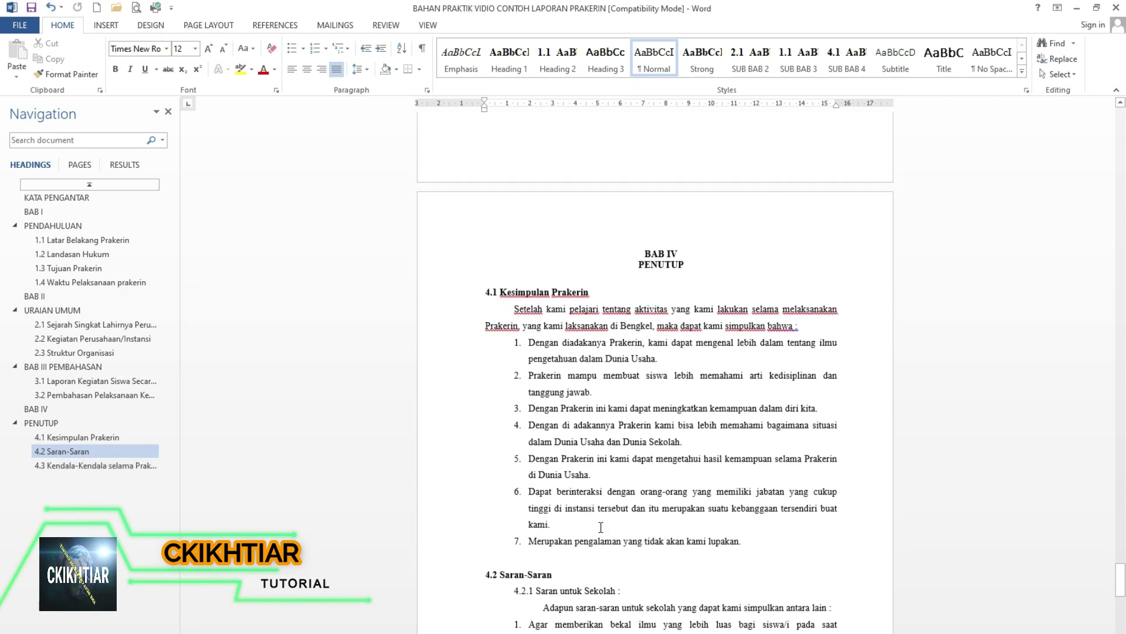
pyautogui.scroll(2, 601, 527)
pyautogui.scroll(3, 790, 516)
pyautogui.scroll(8, 821, 519)
pyautogui.scroll(3, 885, 533)
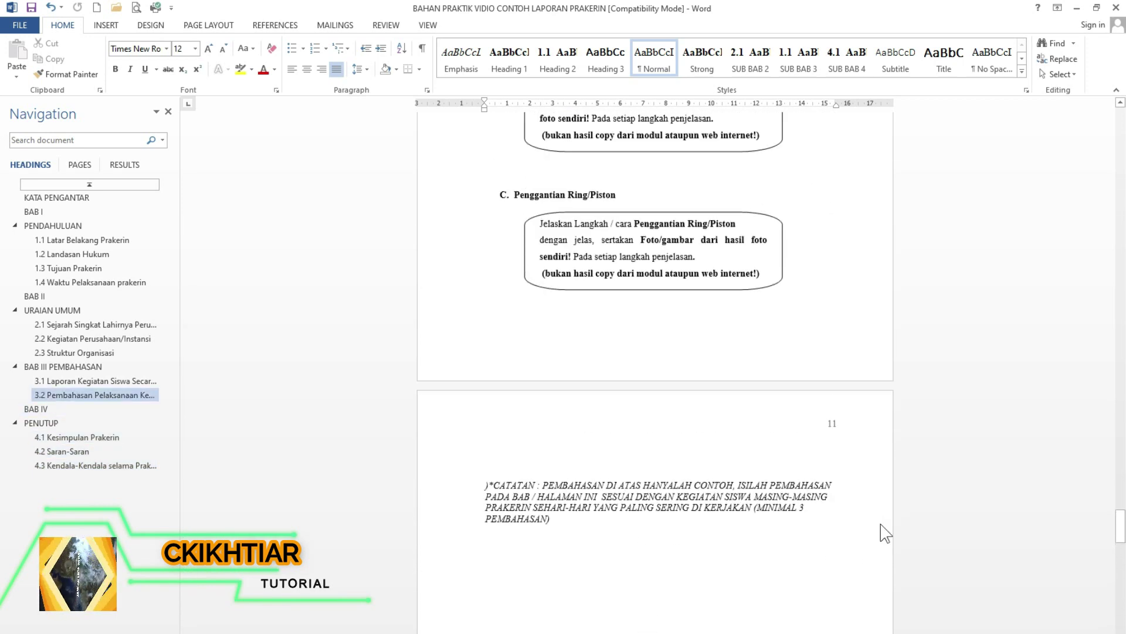
pyautogui.scroll(10, 881, 523)
pyautogui.scroll(5, 912, 522)
pyautogui.scroll(3, 911, 522)
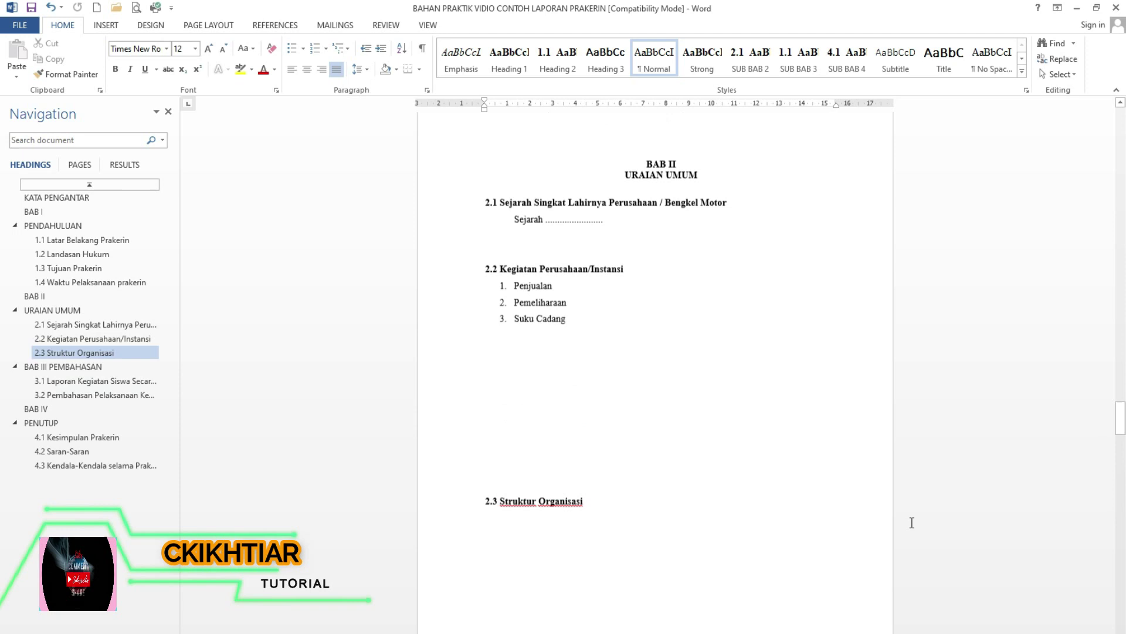
pyautogui.scroll(8, 913, 528)
pyautogui.scroll(7, 973, 558)
pyautogui.scroll(5, 1056, 558)
pyautogui.scroll(3, 1010, 542)
pyautogui.scroll(5, 1010, 542)
pyautogui.scroll(5, 1031, 530)
pyautogui.scroll(2, 1031, 534)
pyautogui.scroll(3, 1017, 523)
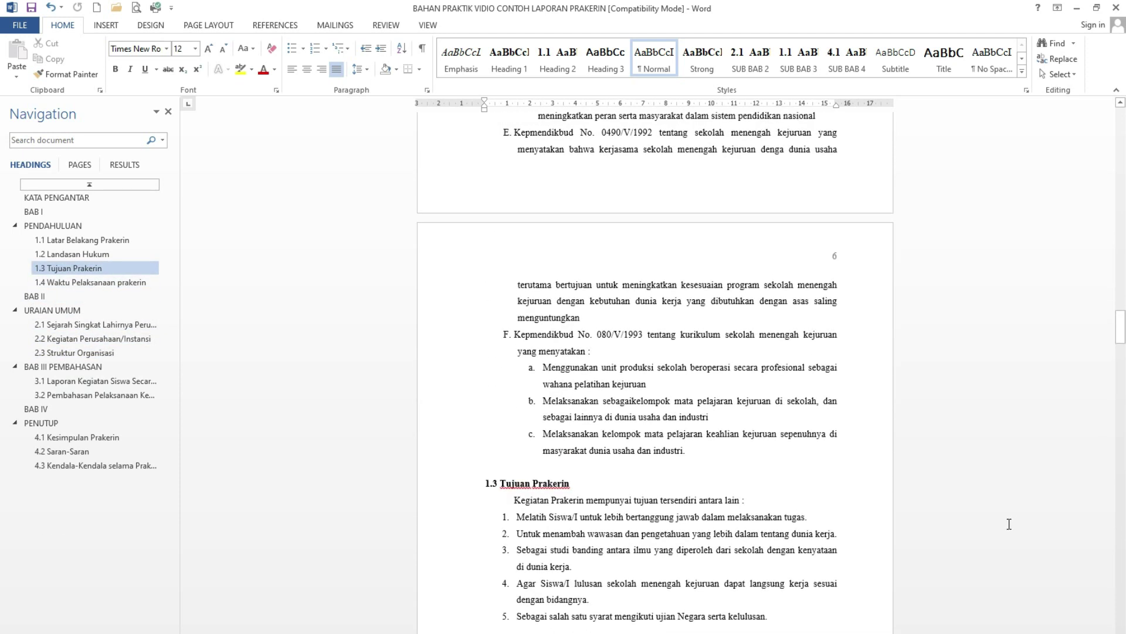
pyautogui.scroll(4, 1009, 523)
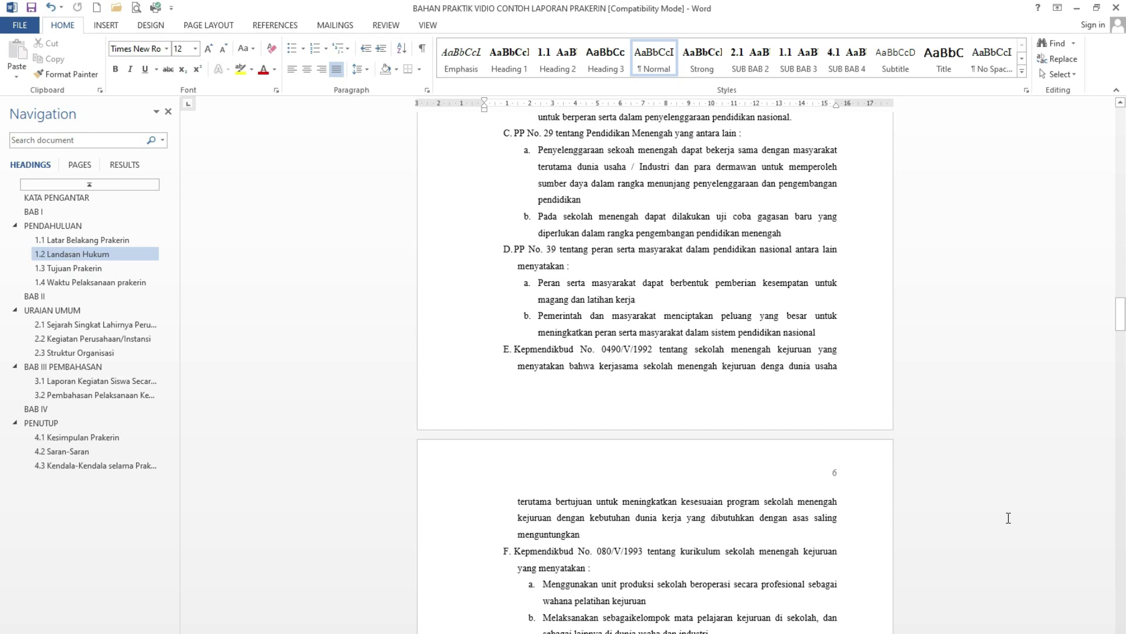
pyautogui.scroll(2, 1003, 509)
pyautogui.scroll(5, 998, 515)
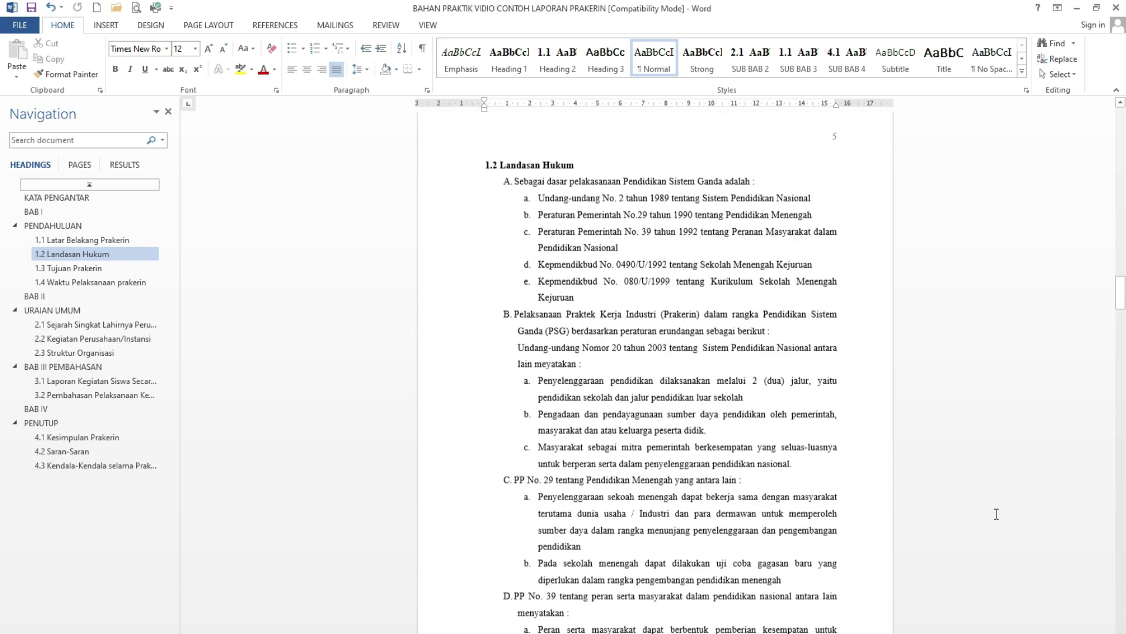
pyautogui.scroll(4, 994, 516)
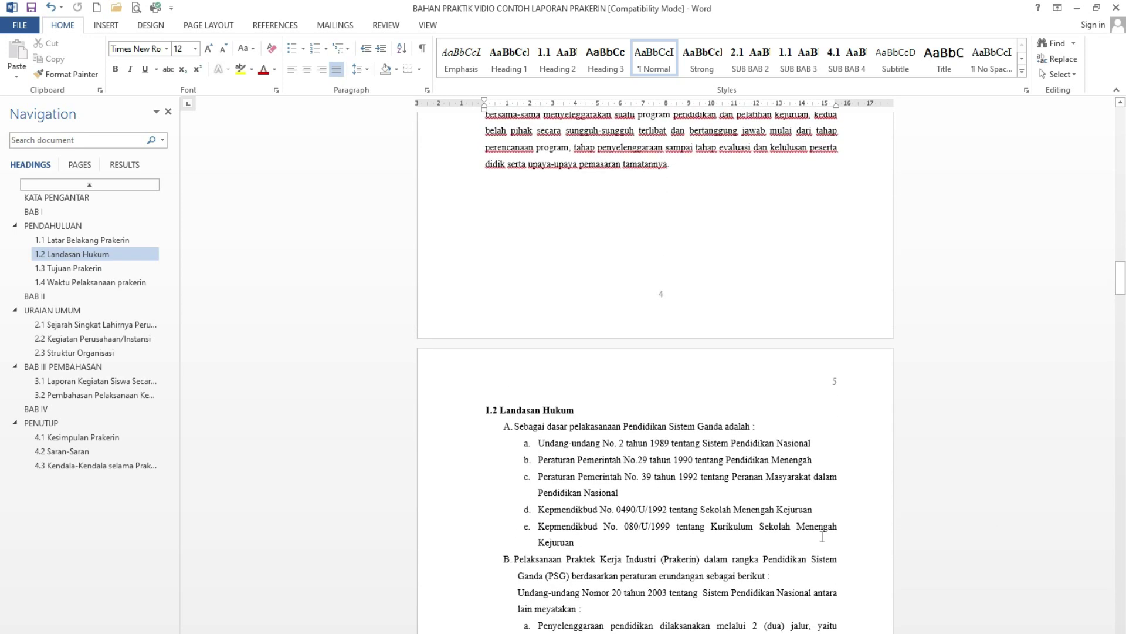
pyautogui.scroll(2, 822, 536)
pyautogui.scroll(2, 820, 537)
pyautogui.scroll(1, 818, 538)
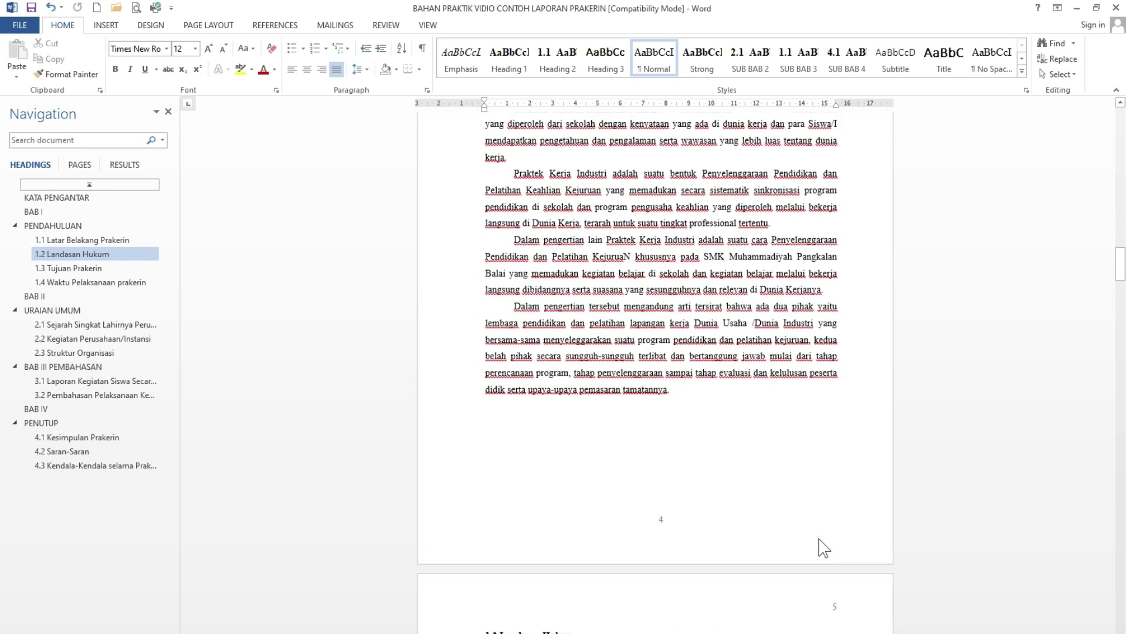
pyautogui.scroll(3, 819, 538)
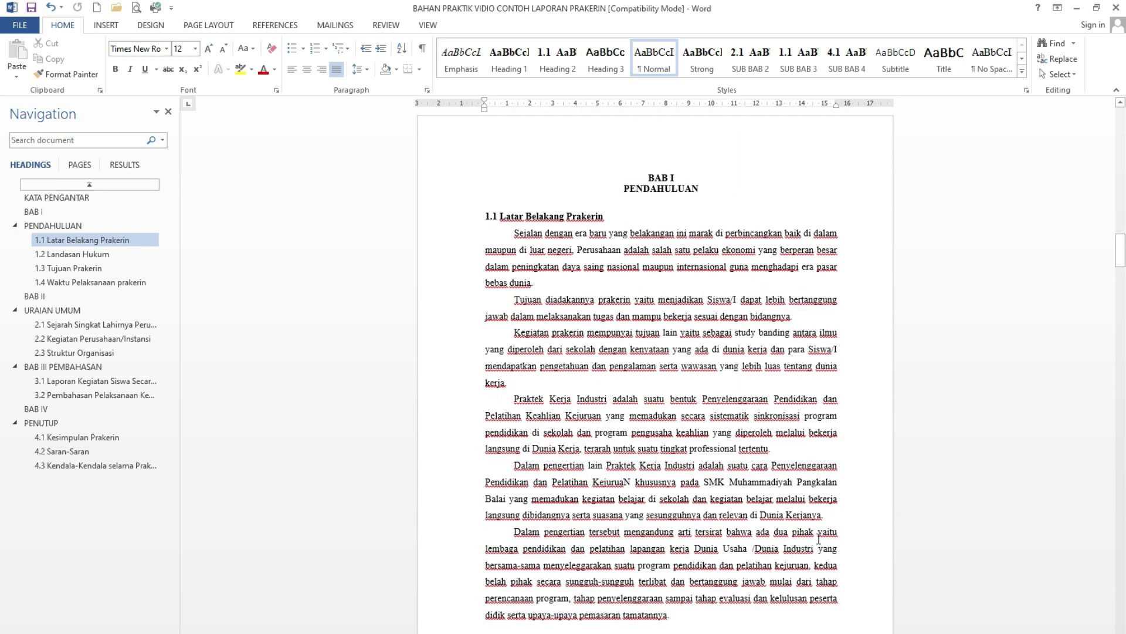
pyautogui.scroll(1, 819, 538)
pyautogui.scroll(2, 822, 540)
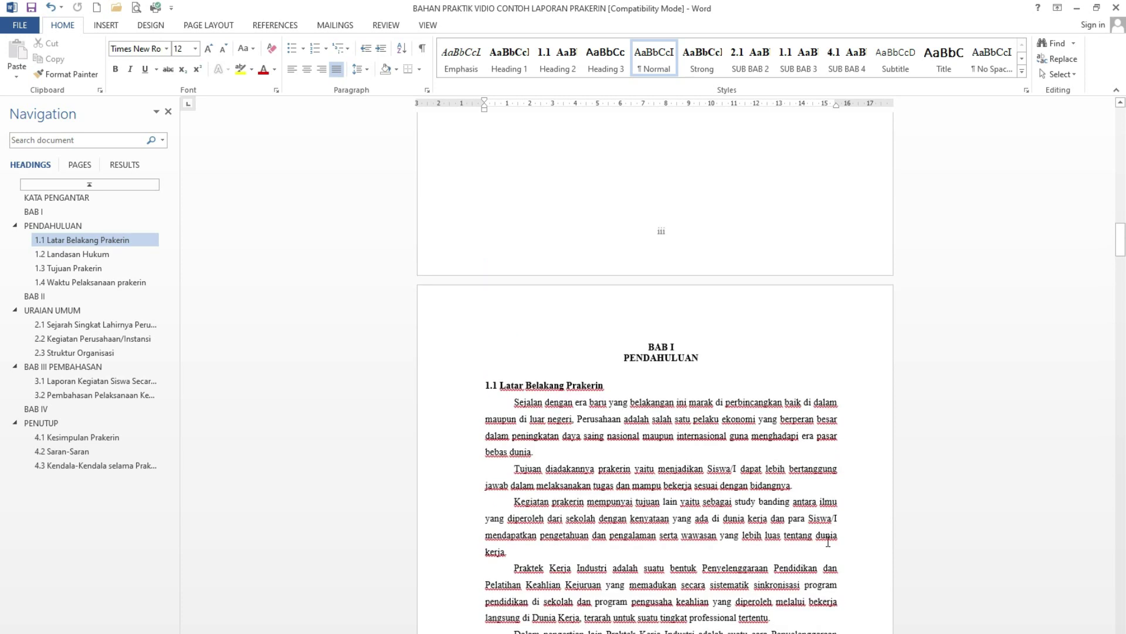
pyautogui.scroll(3, 813, 508)
pyautogui.scroll(3, 762, 516)
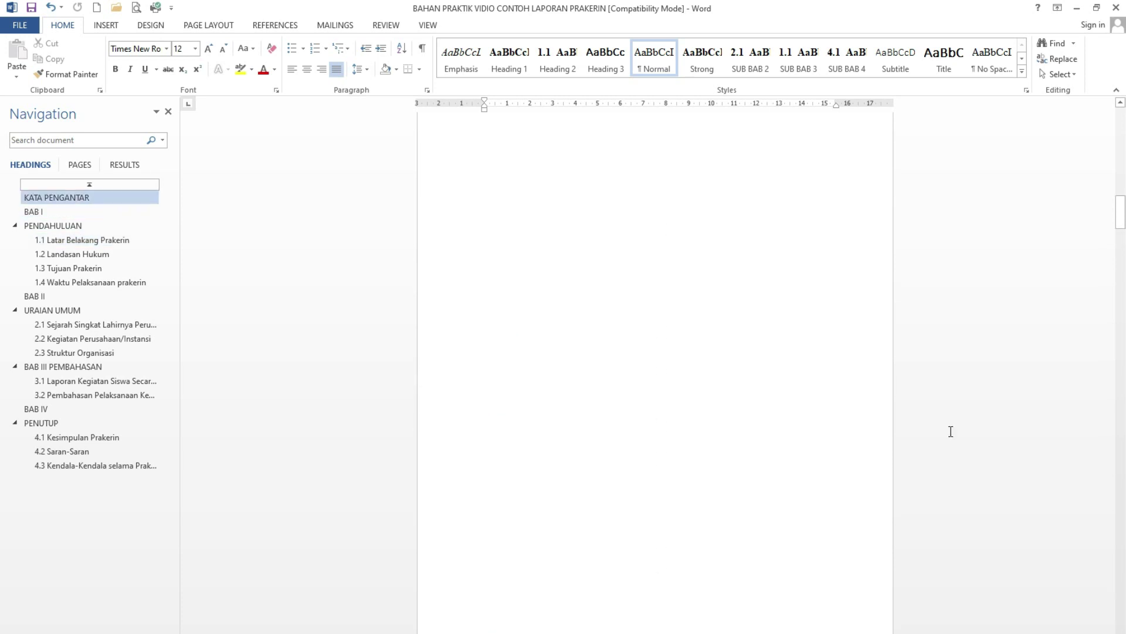
# Place the cursor at the top of the blank page before BAB I.
pyautogui.scroll(1, 951, 432)
pyautogui.scroll(1, 950, 430)
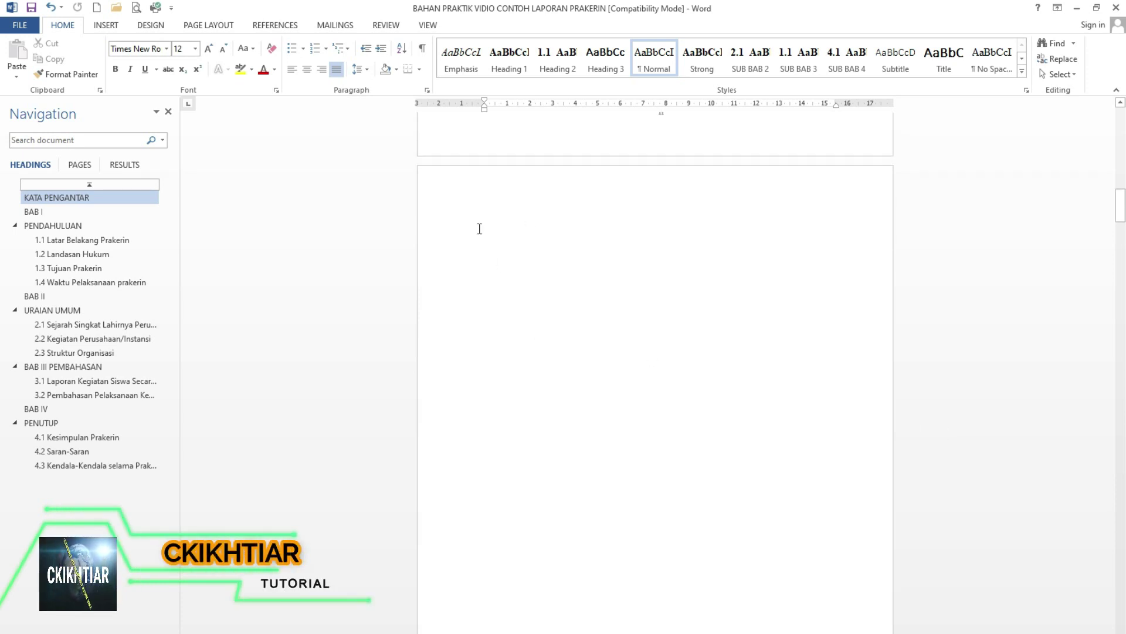
pyautogui.click(665, 386)
pyautogui.scroll(-1, 665, 391)
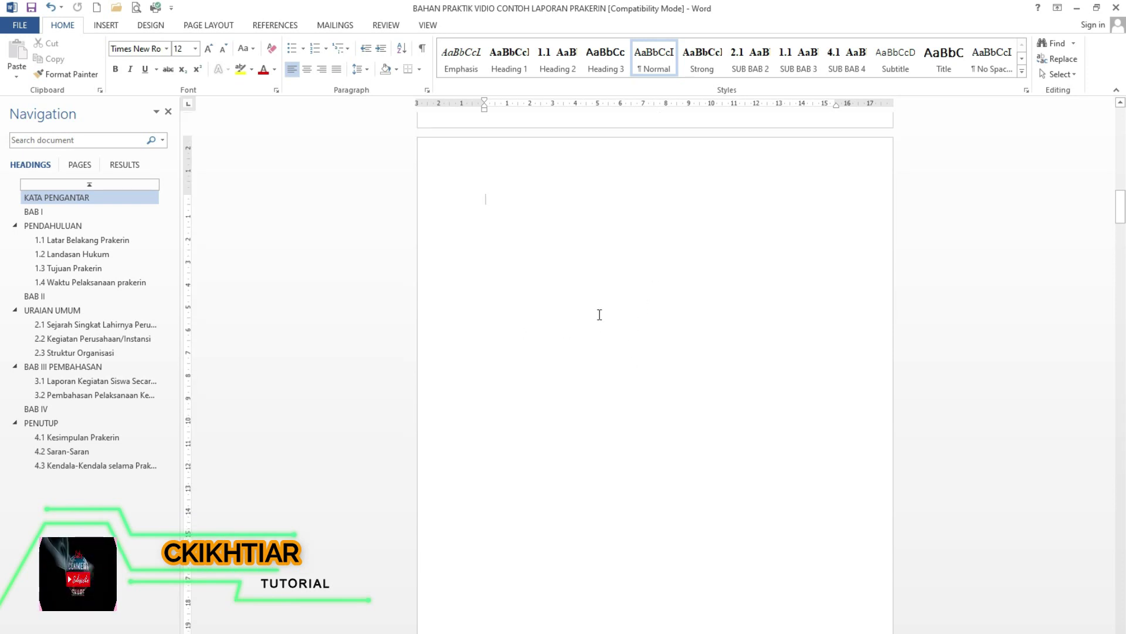
# Insert an Automatic Table 1 table of contents from the References tab on the blank page.
pyautogui.click(276, 25)
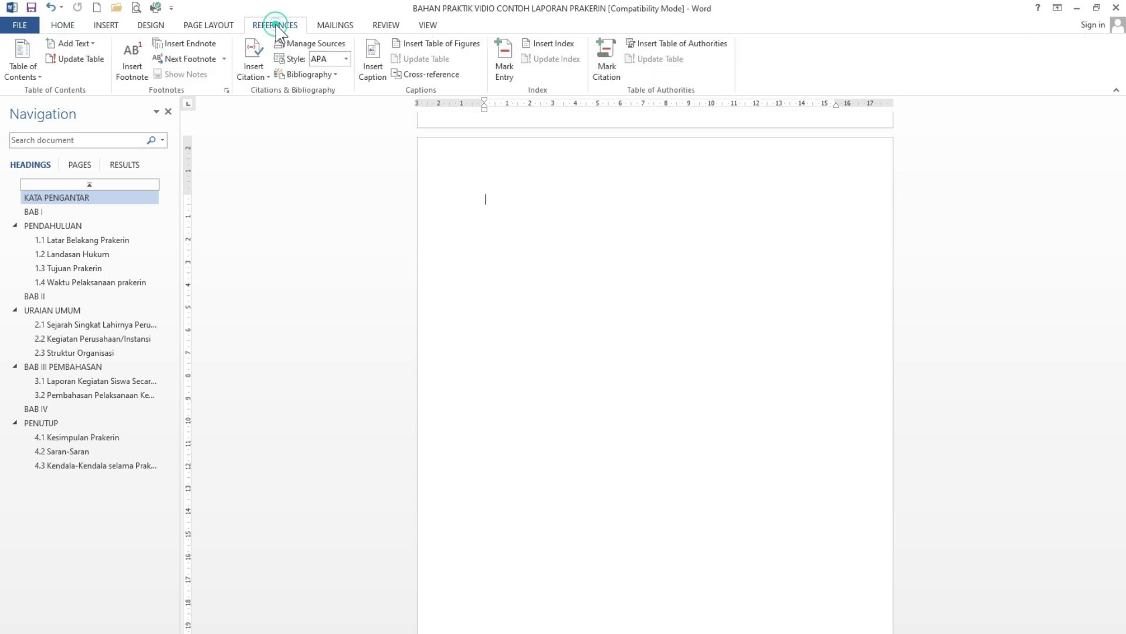
pyautogui.click(33, 75)
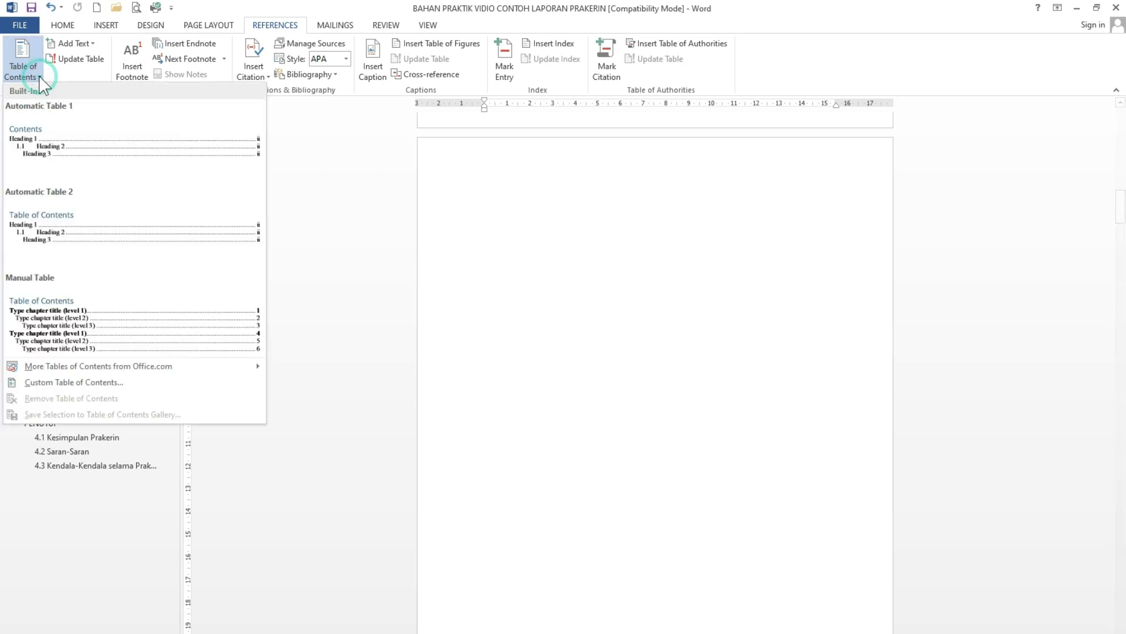
pyautogui.click(129, 150)
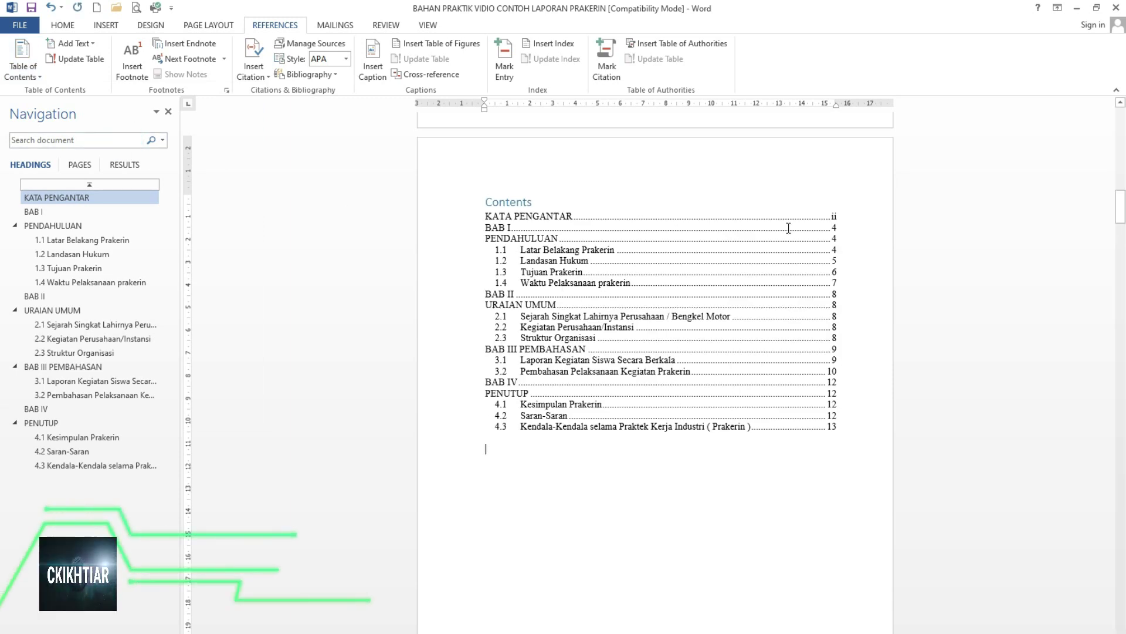
pyautogui.scroll(-2, 678, 428)
pyautogui.scroll(3, 586, 382)
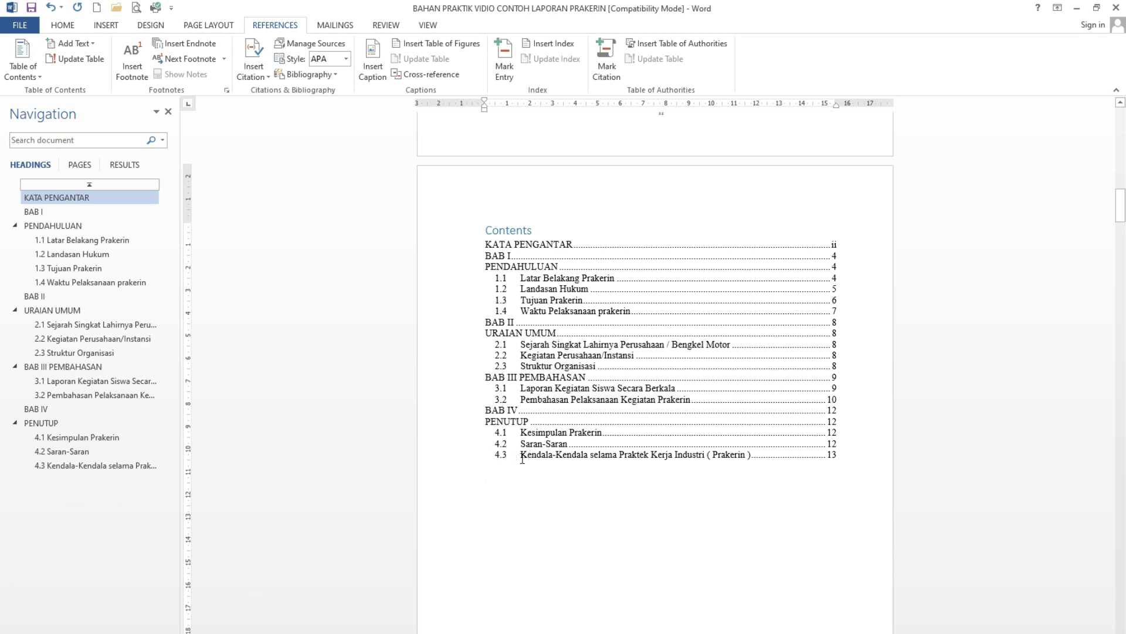
pyautogui.click(604, 432)
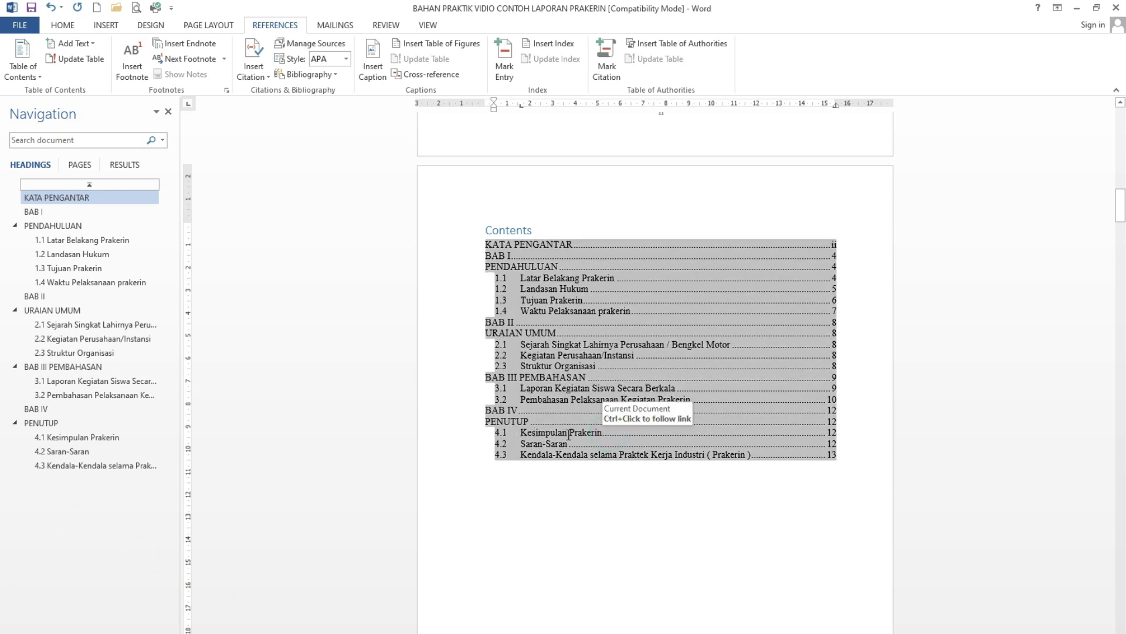
pyautogui.click(73, 440)
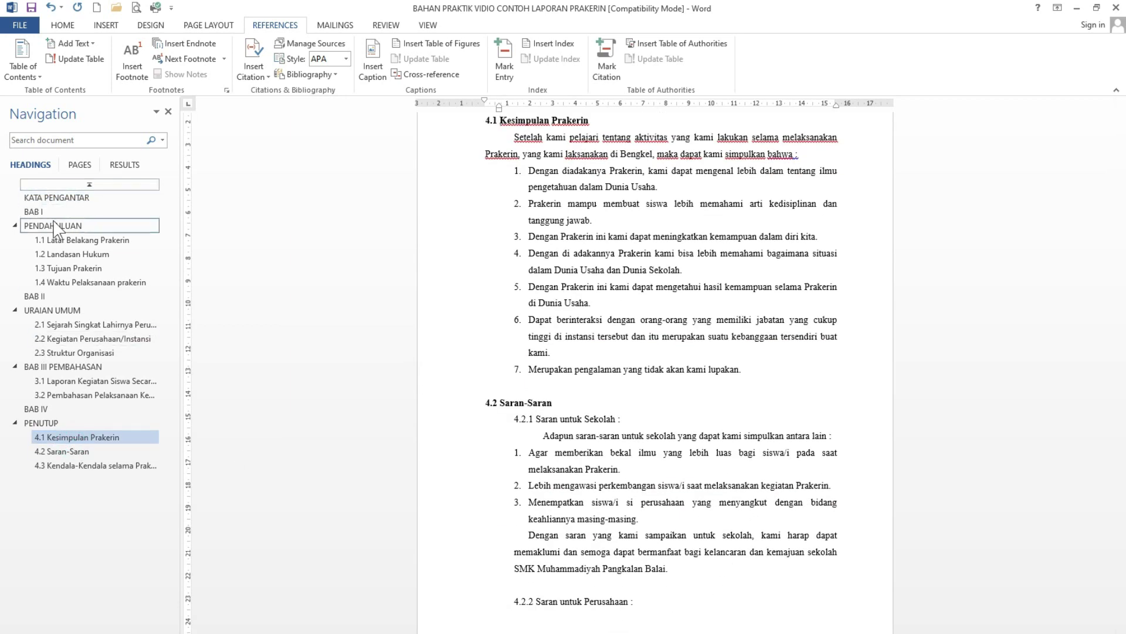
pyautogui.click(56, 197)
pyautogui.scroll(-6, 664, 452)
pyautogui.scroll(-4, 662, 449)
pyautogui.scroll(-1, 660, 450)
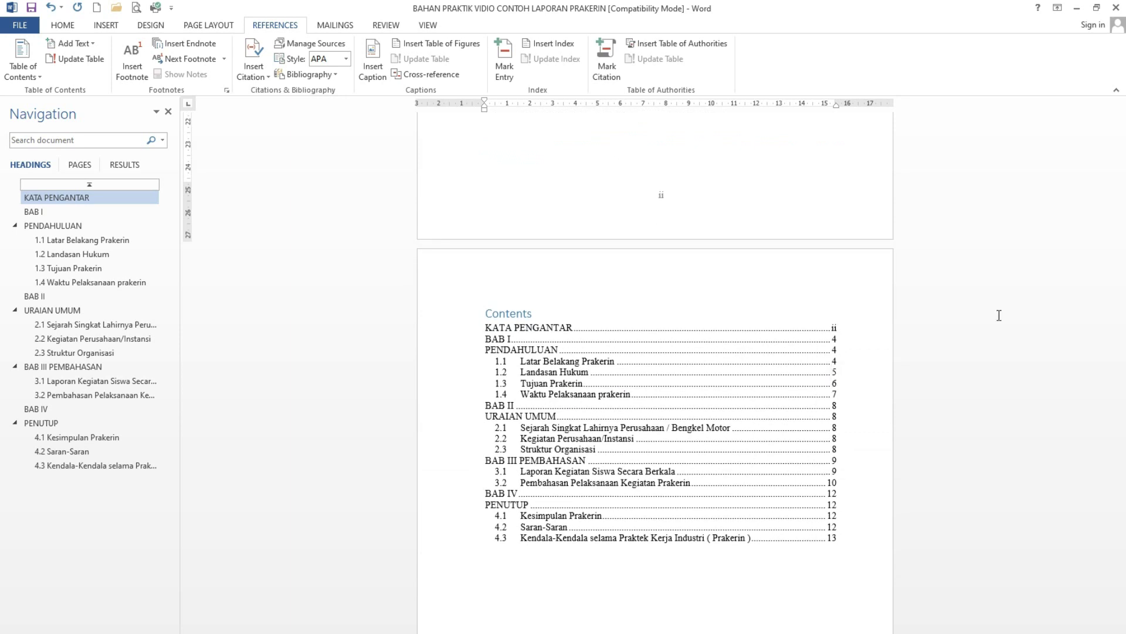
# Replace the table of contents title with the text COVER.
pyautogui.click(486, 313)
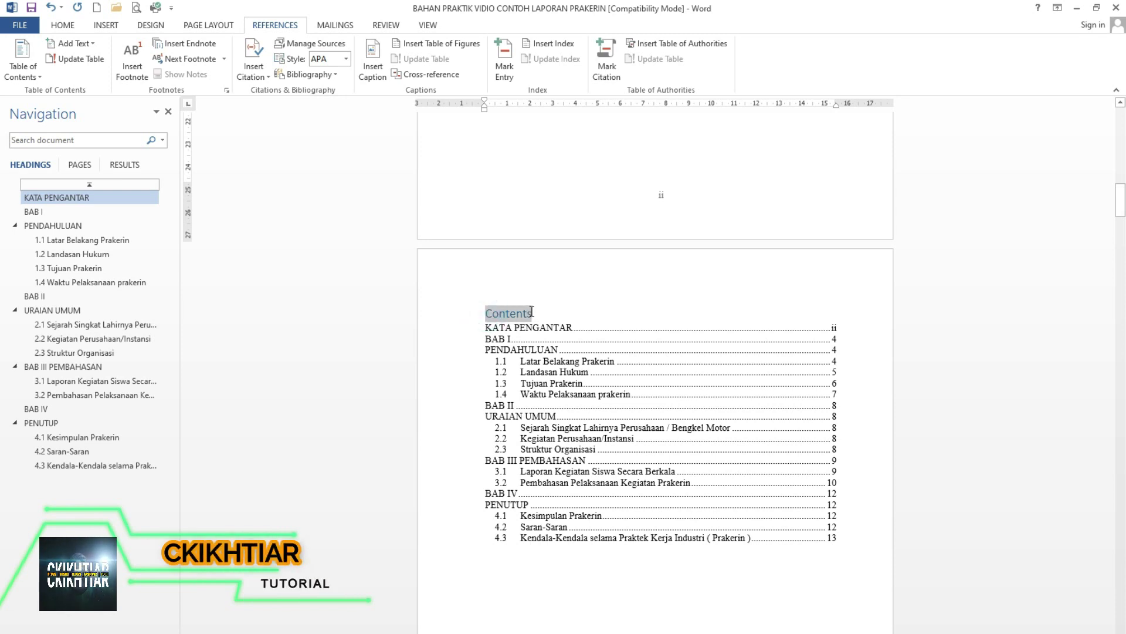
pyautogui.write('COVER')
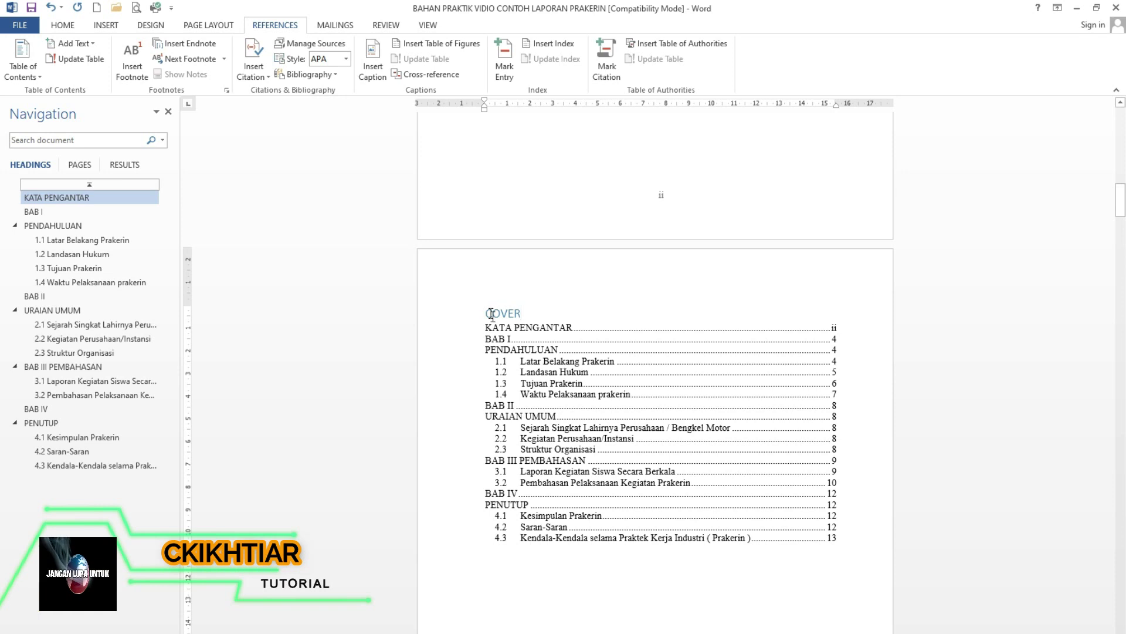
pyautogui.doubleClick(493, 312)
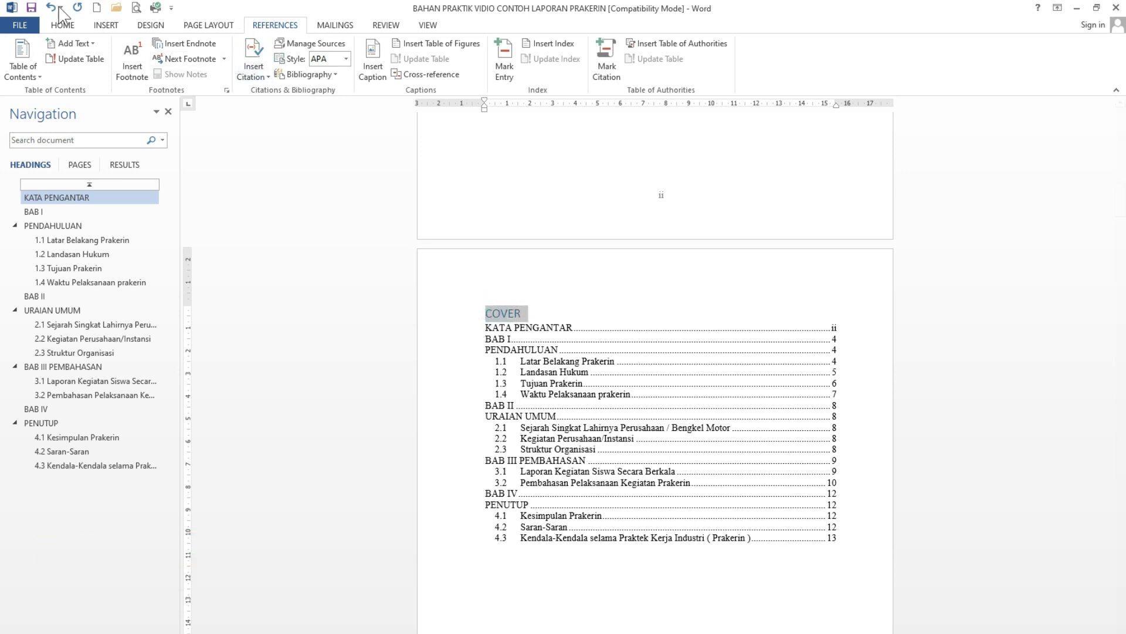
# Format COVER as black, 12 pt Times New Roman.
pyautogui.click(63, 26)
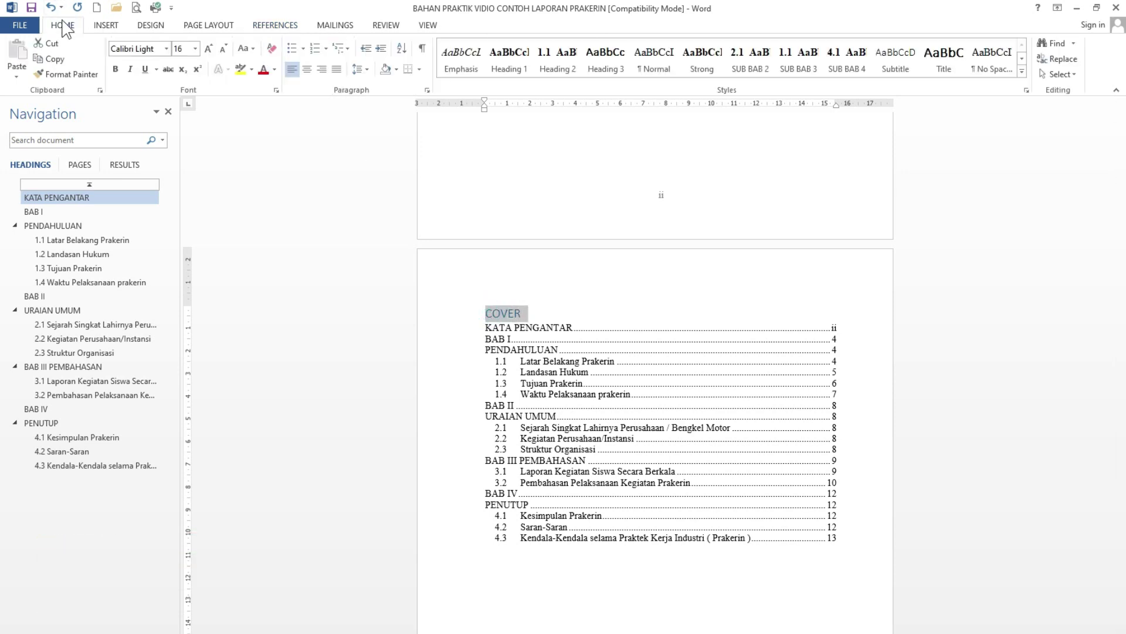
pyautogui.click(167, 49)
pyautogui.click(176, 151)
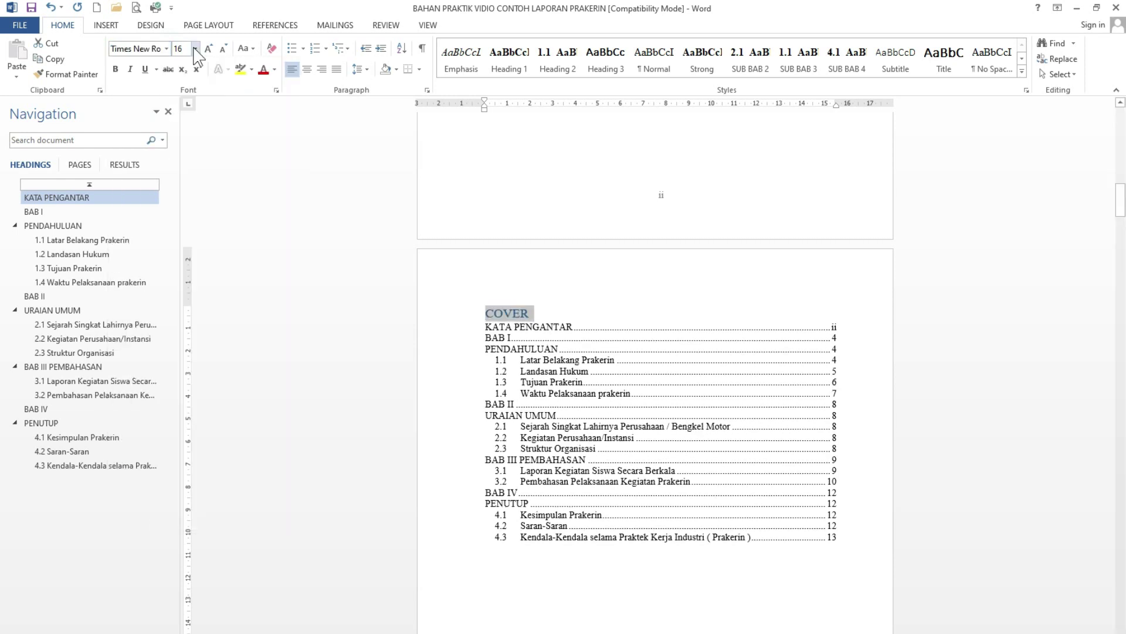
pyautogui.click(196, 49)
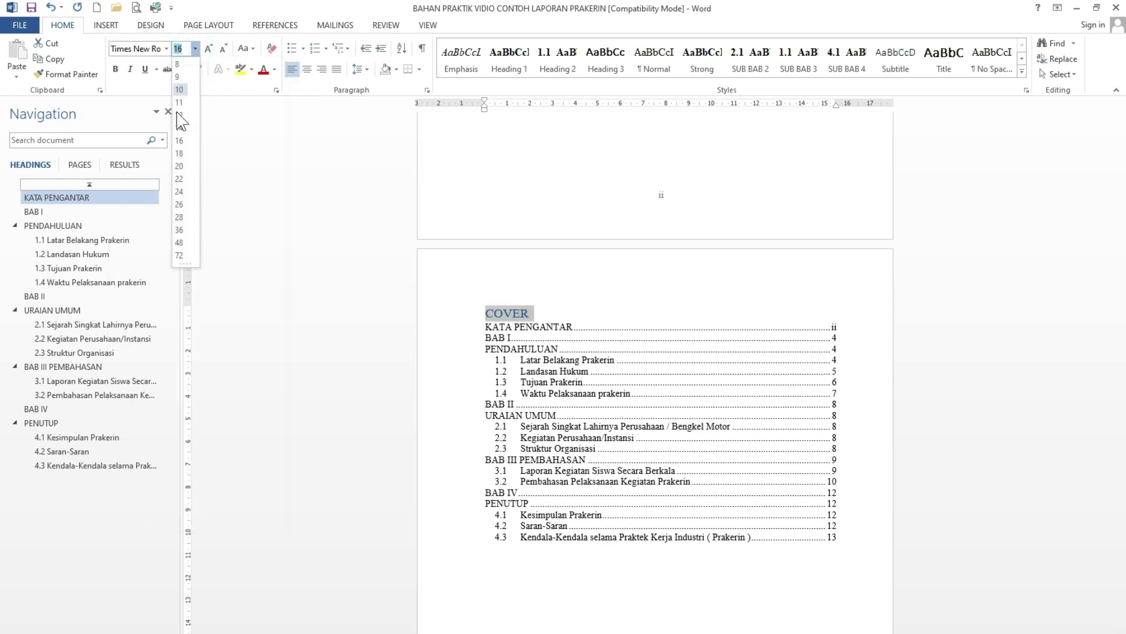
pyautogui.click(178, 114)
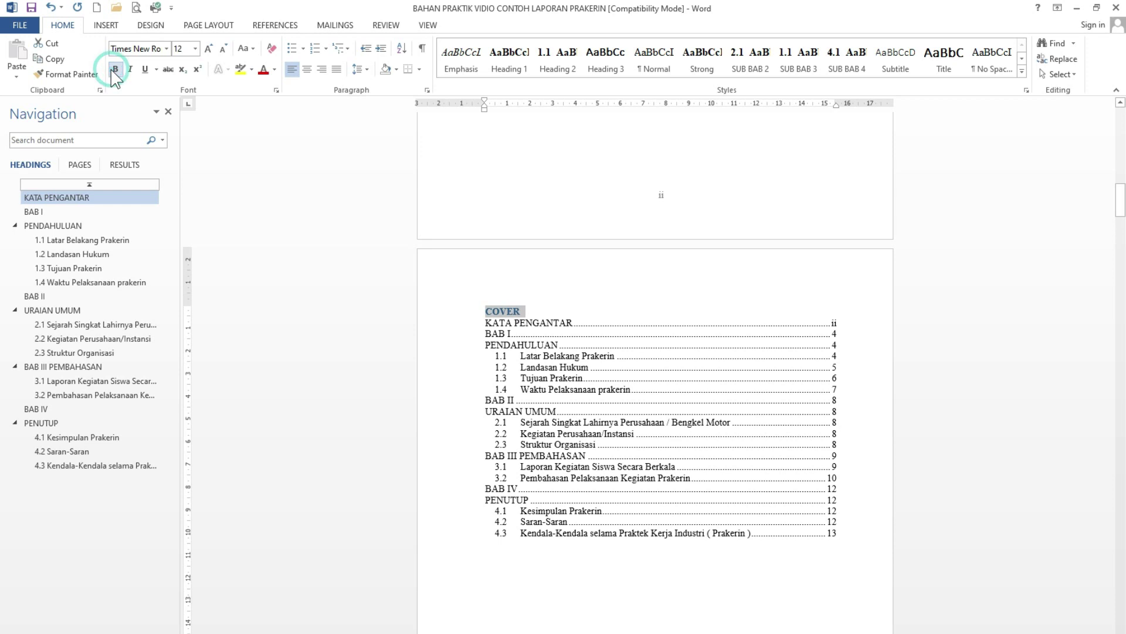
pyautogui.click(275, 69)
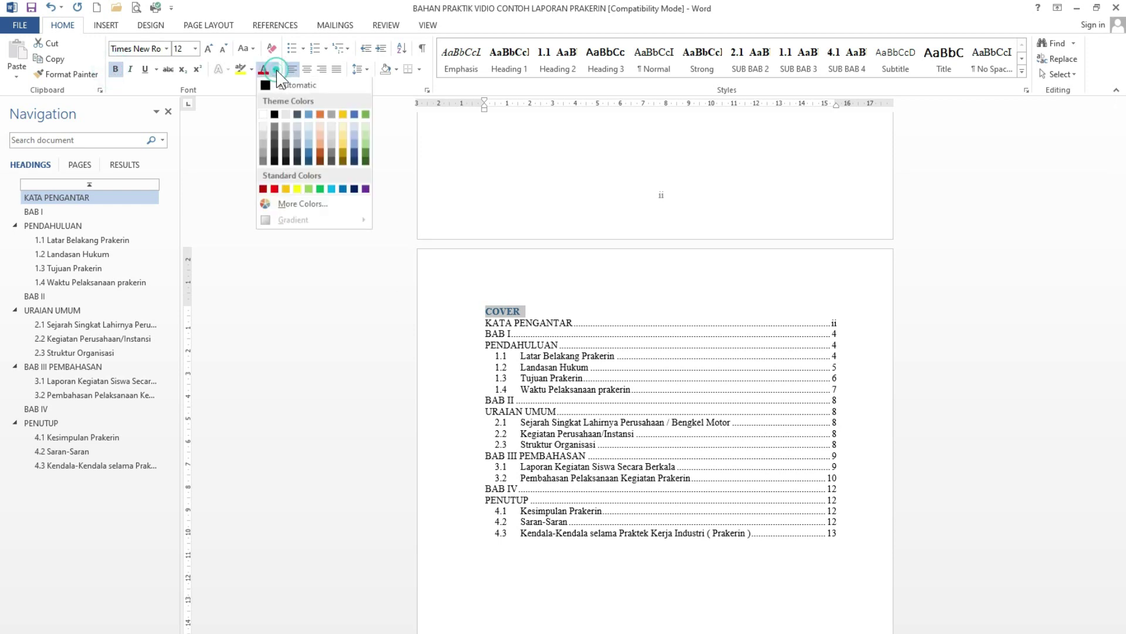
pyautogui.click(272, 113)
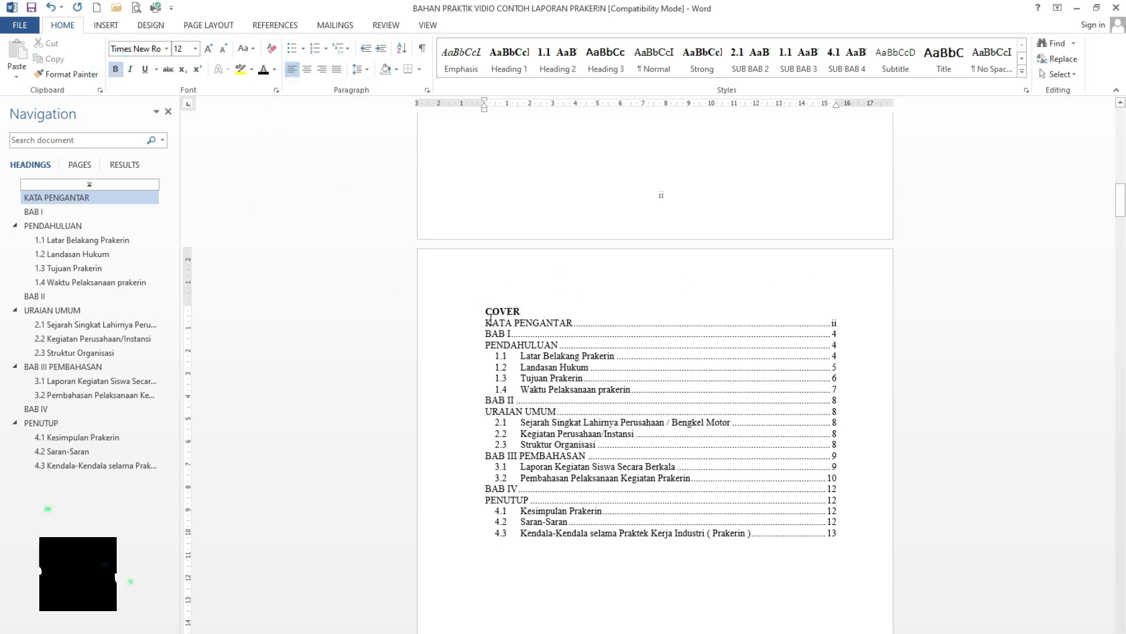
pyautogui.scroll(1, 621, 335)
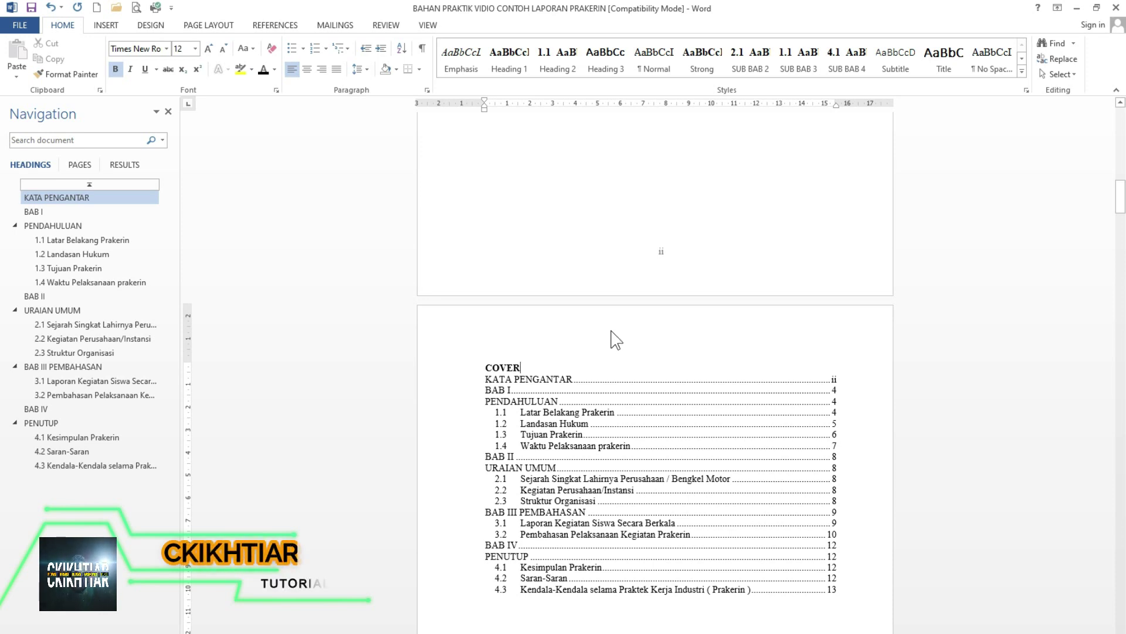
# Add a centred DAFTAR ISI title on a new line above COVER.
pyautogui.click(485, 365)
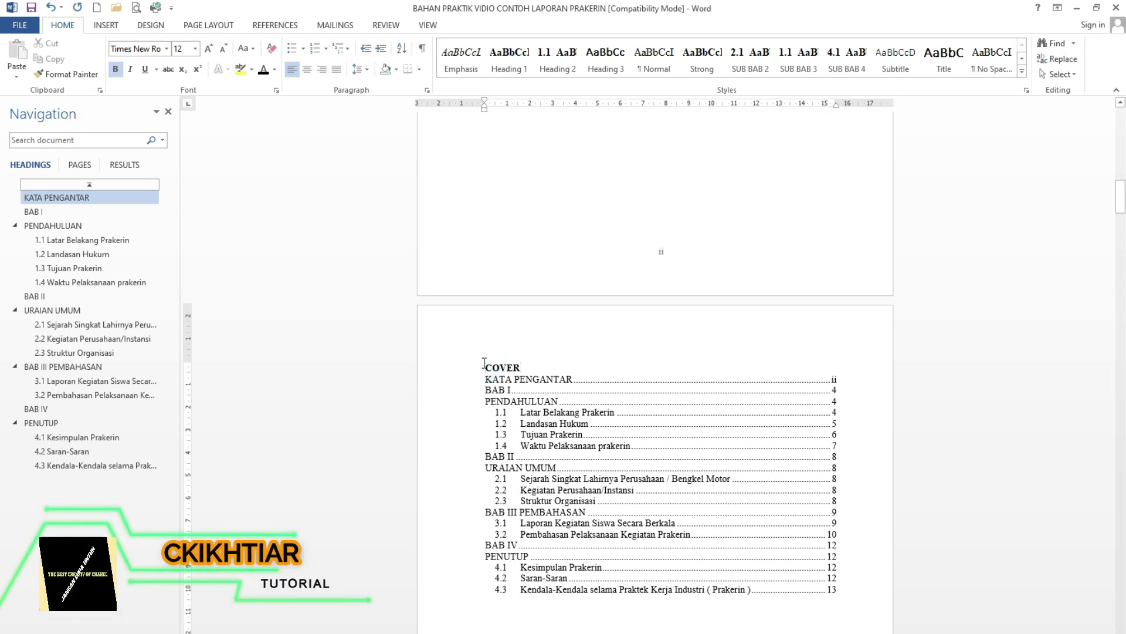
pyautogui.press('Return')
pyautogui.press('Return')
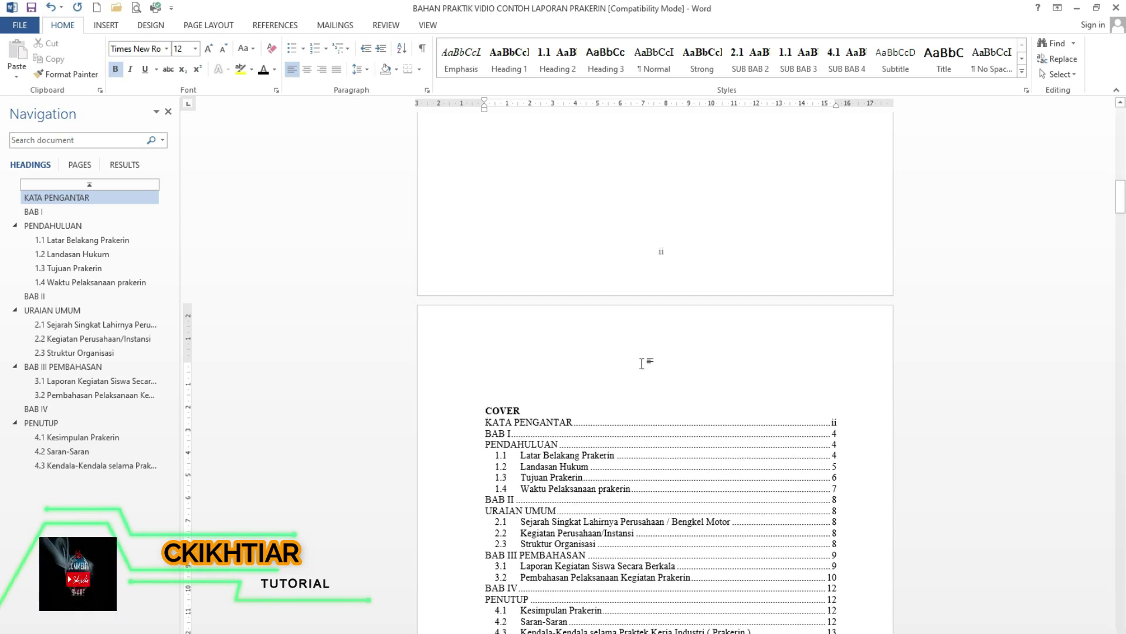
pyautogui.click(642, 363)
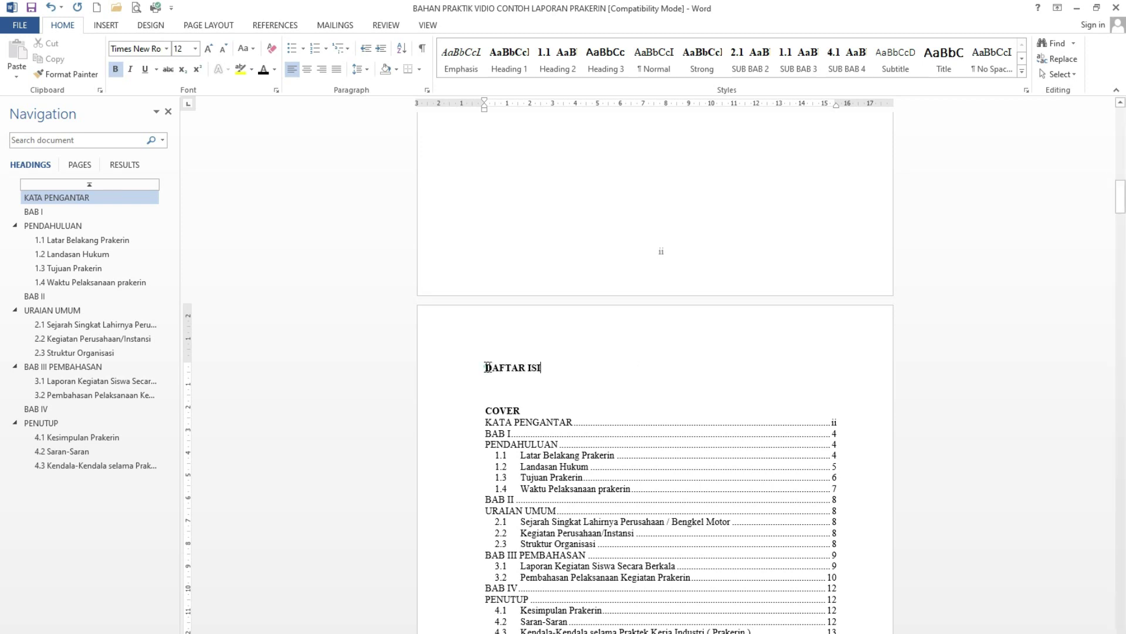
pyautogui.click(306, 69)
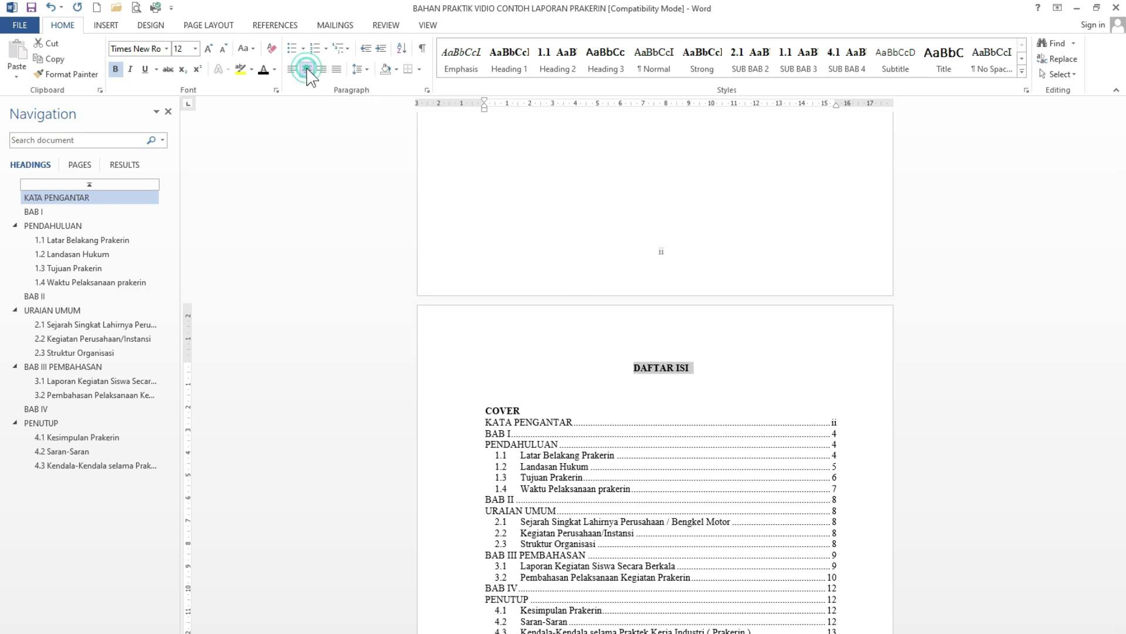
pyautogui.scroll(-3, 727, 375)
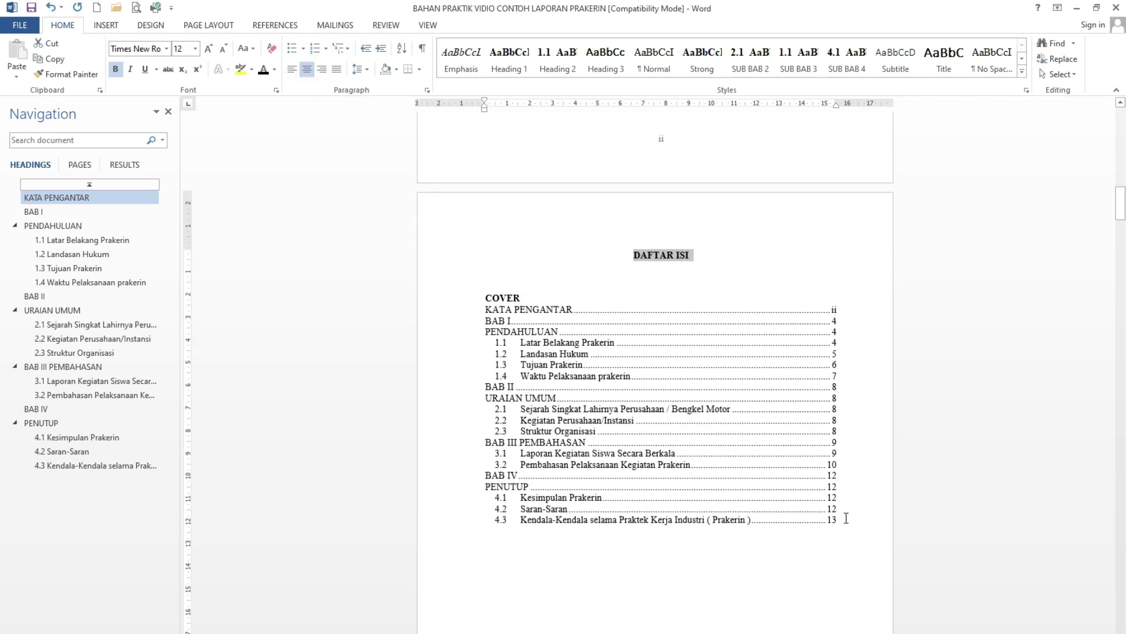
# Set every table of contents entry to 1.5 lines spacing in the Paragraph dialog.
pyautogui.click(488, 297)
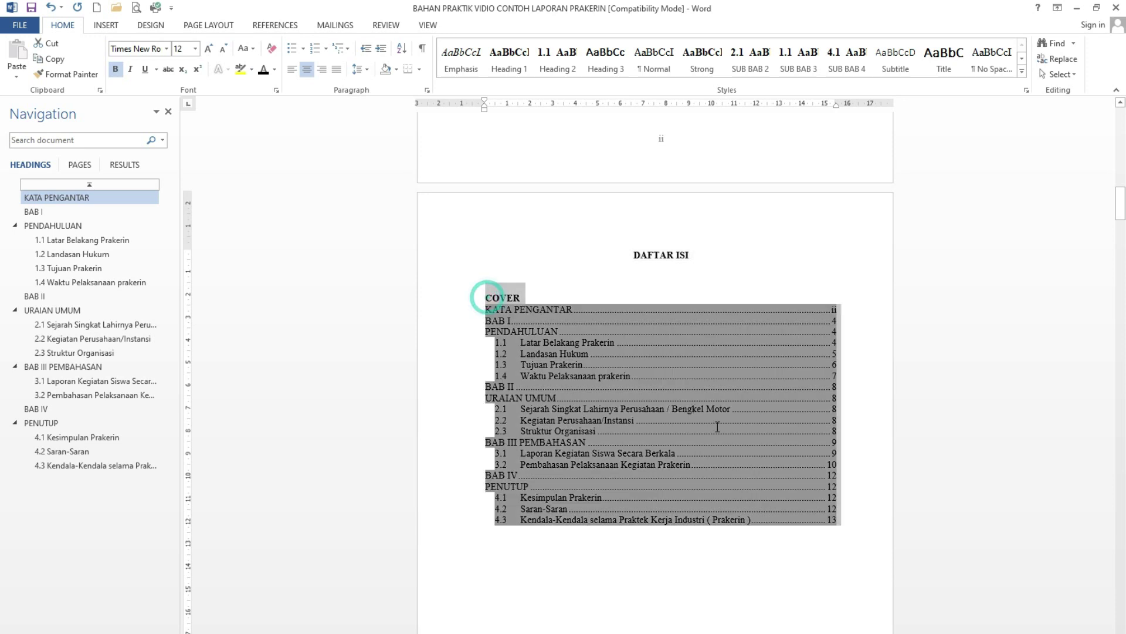
pyautogui.moveTo(839, 517); pyautogui.dragTo(840, 518)
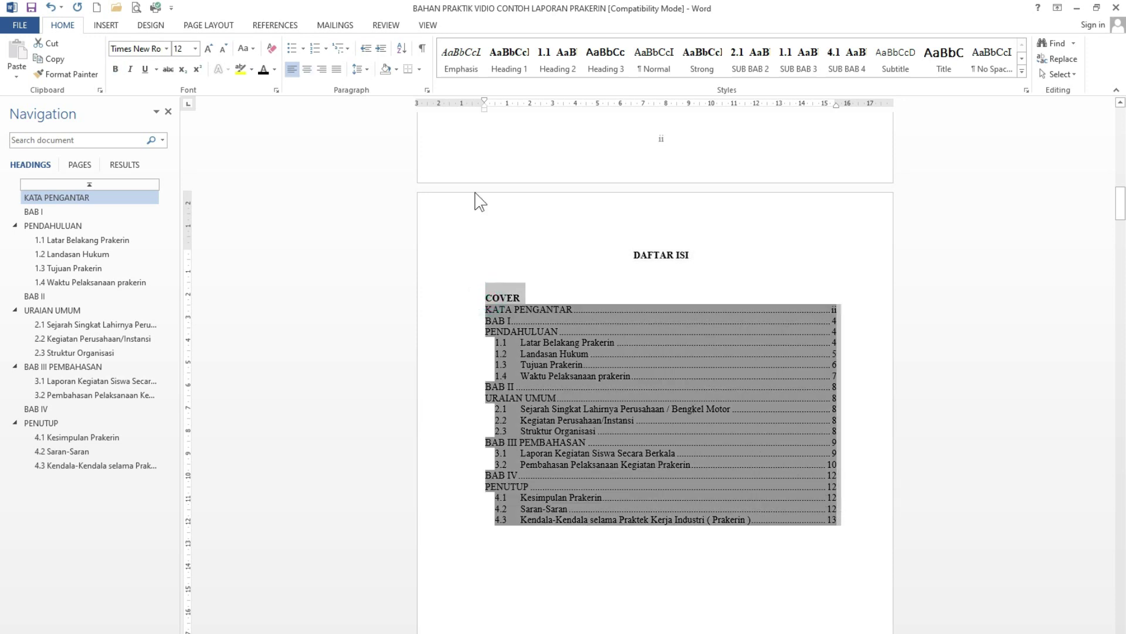
pyautogui.click(426, 90)
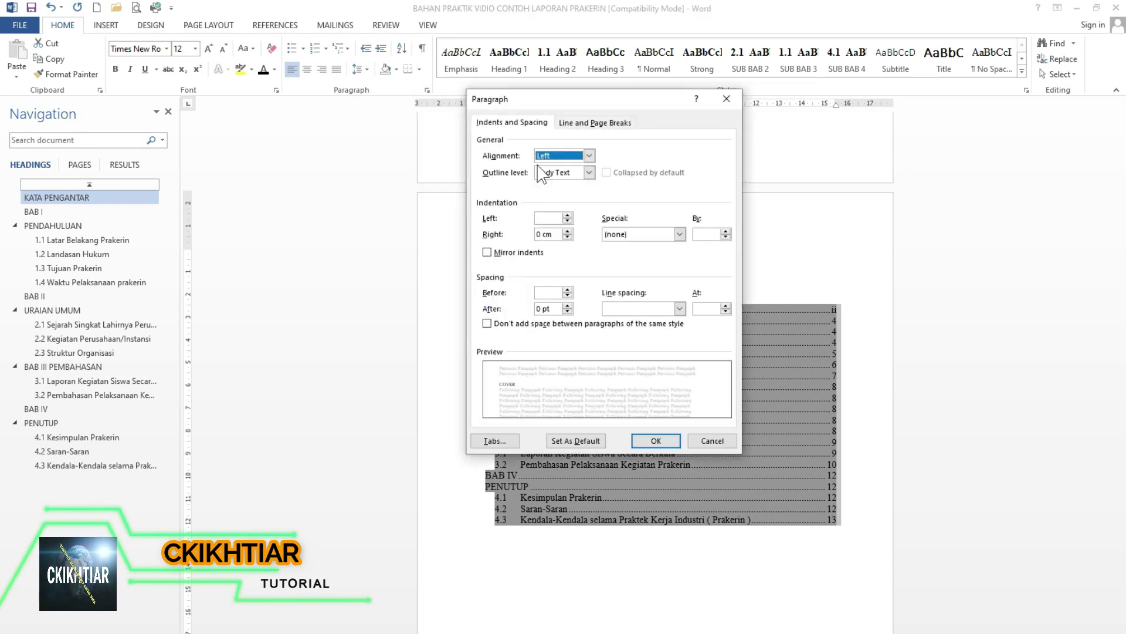
pyautogui.click(667, 308)
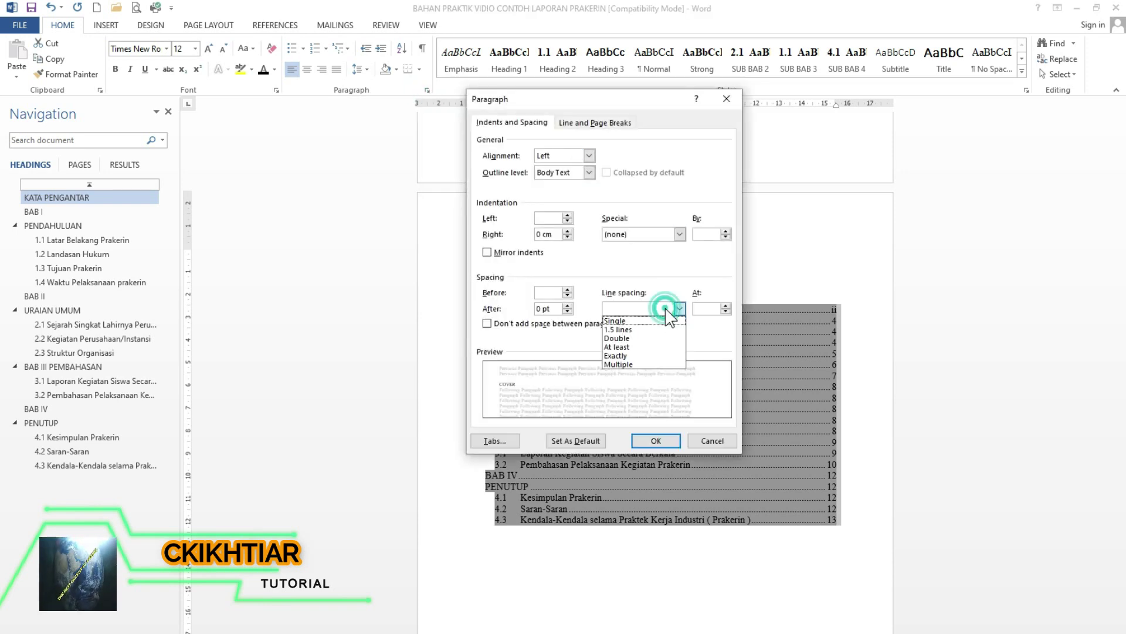
pyautogui.click(621, 331)
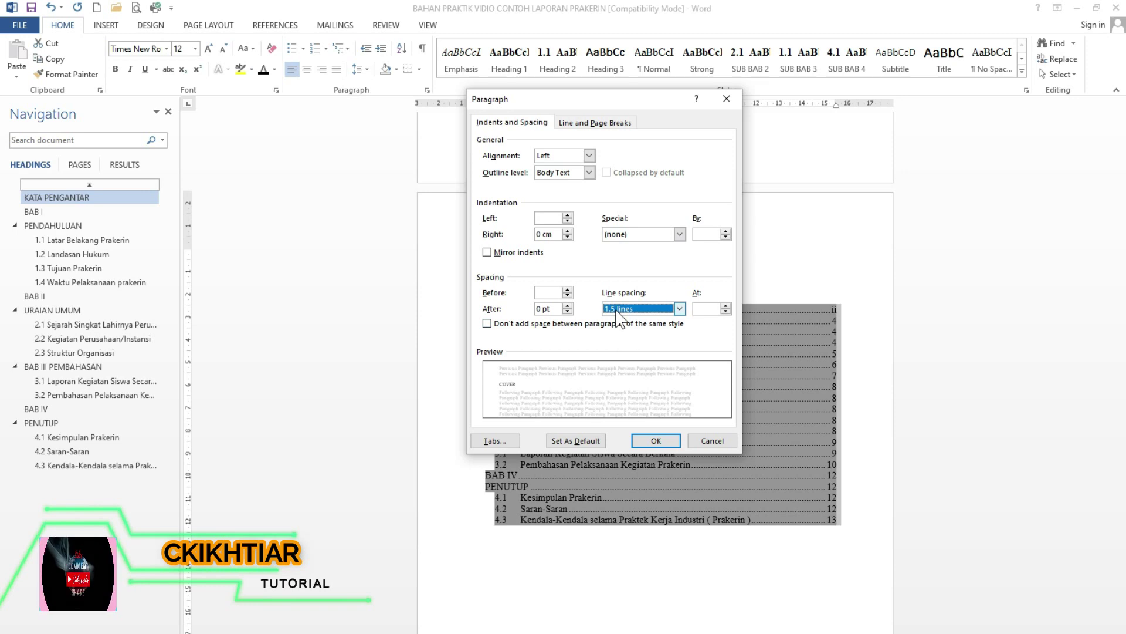
pyautogui.click(657, 440)
pyautogui.click(545, 355)
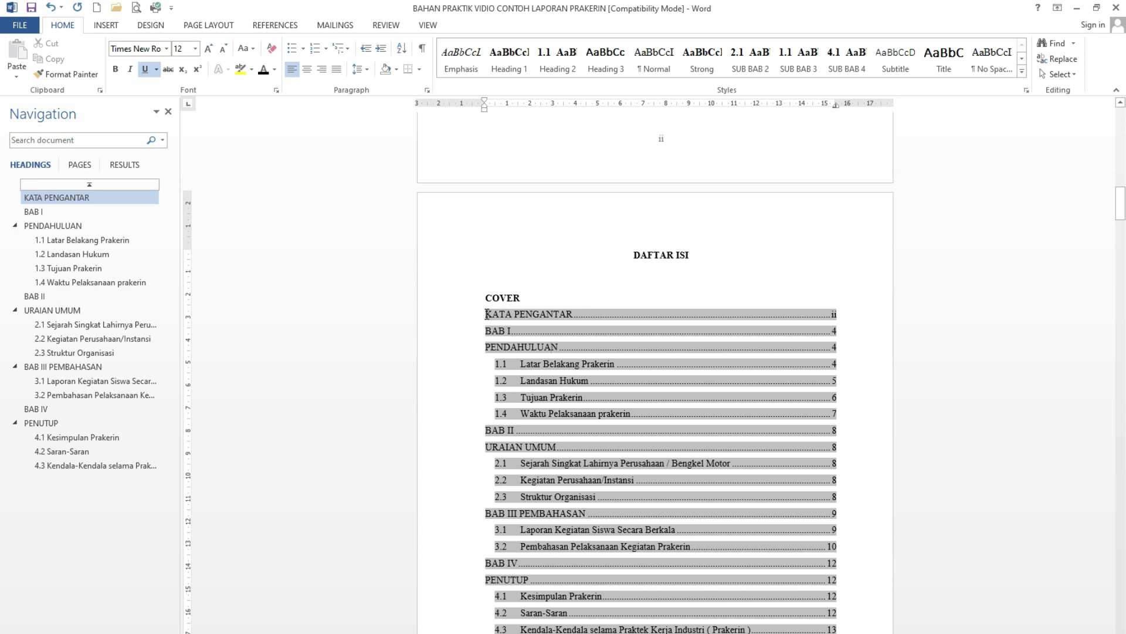
# Bold the chapter-level entries such as KATA PENGANTAR and BAB I PENDAHULUAN.
pyautogui.moveTo(518, 314); pyautogui.dragTo(579, 316)
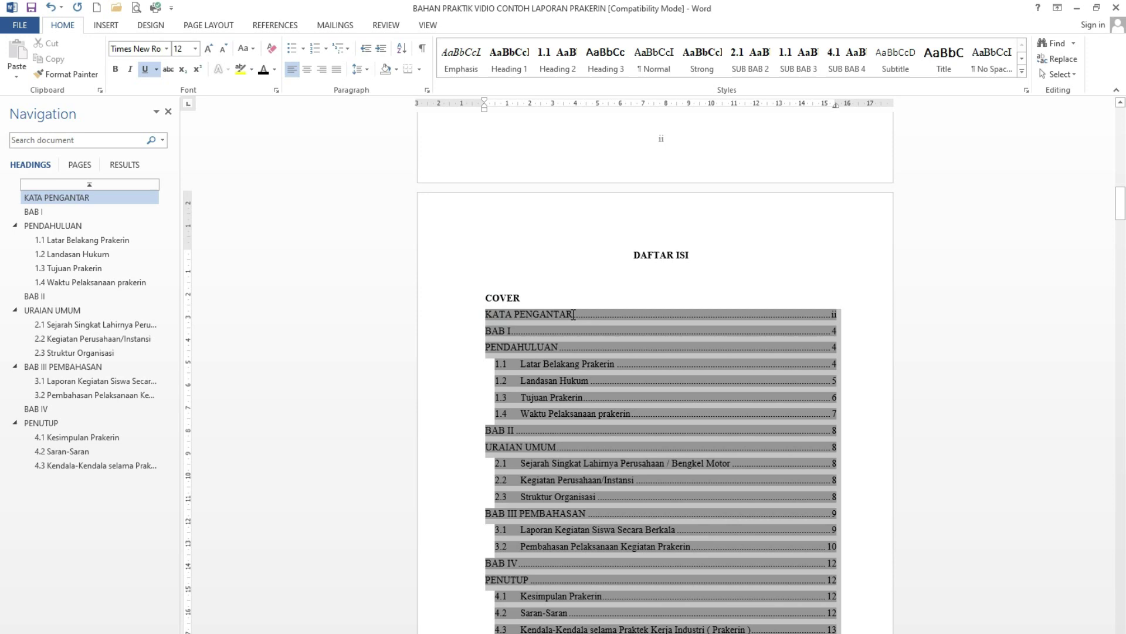
pyautogui.click(570, 315)
pyautogui.tripleClick(507, 348)
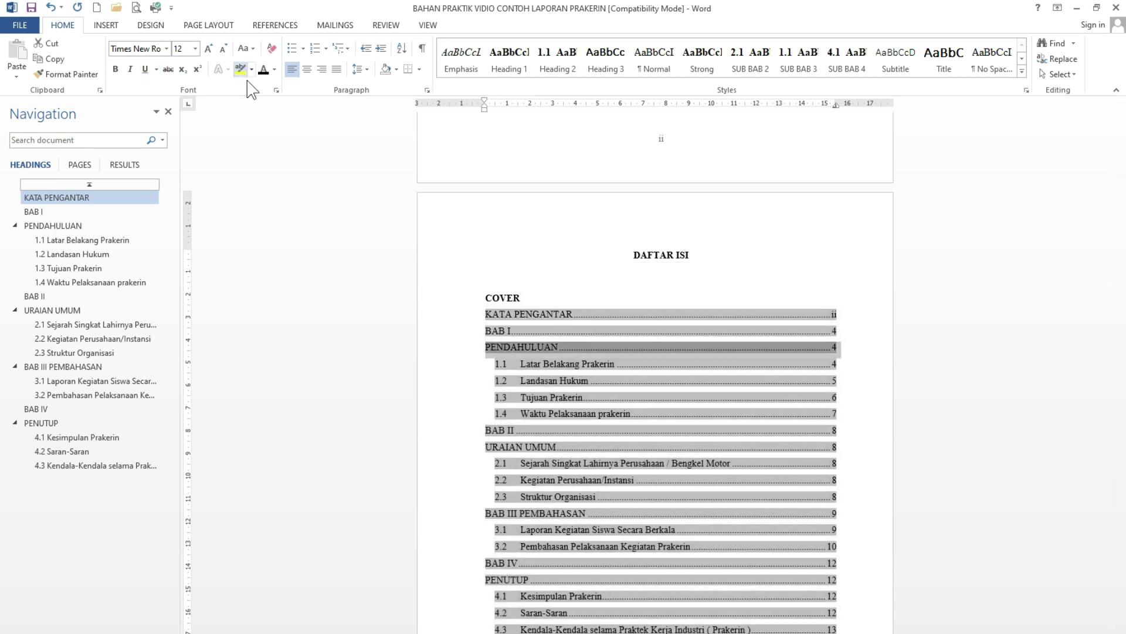
pyautogui.click(115, 69)
pyautogui.scroll(-1, 530, 517)
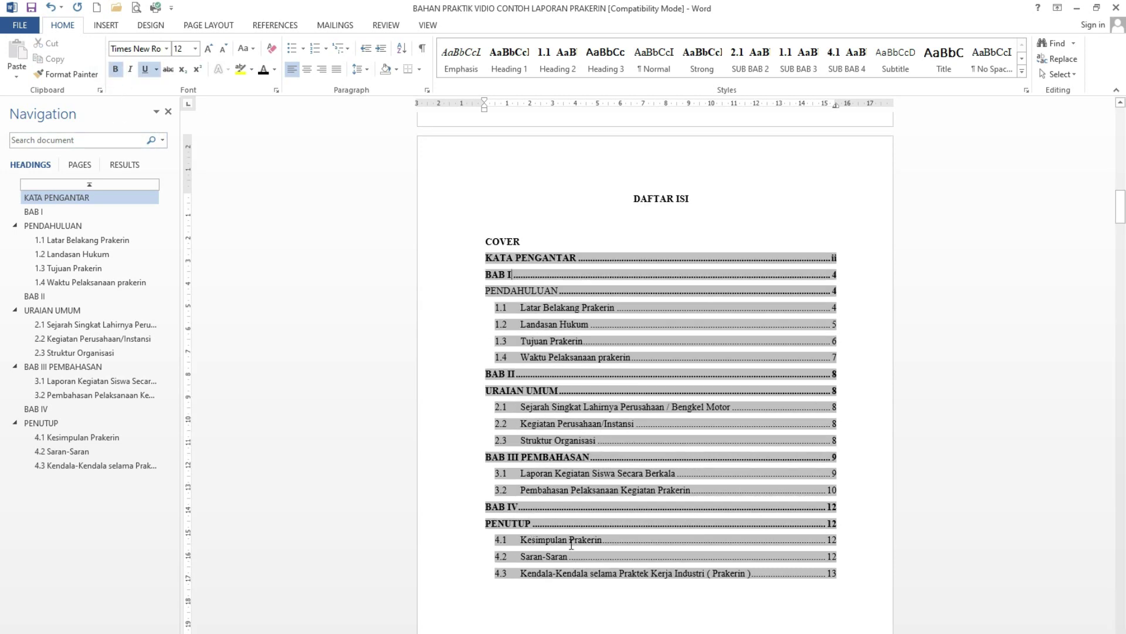
pyautogui.scroll(-2, 859, 394)
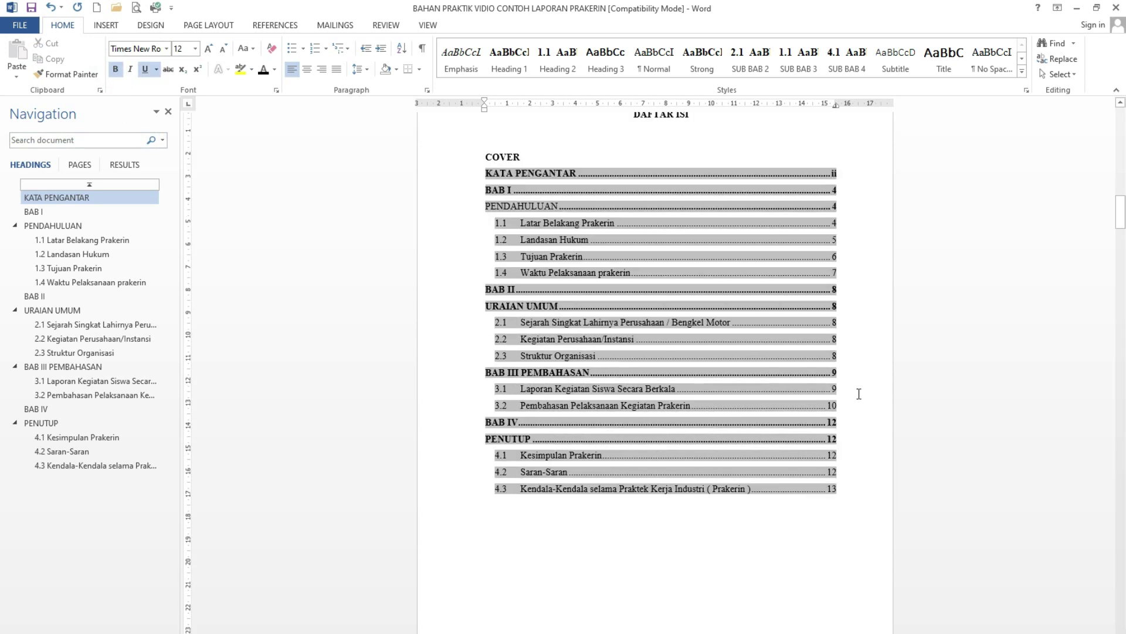
pyautogui.scroll(-2, 859, 394)
pyautogui.scroll(2, 859, 394)
pyautogui.scroll(3, 859, 393)
pyautogui.scroll(-4, 729, 398)
pyautogui.scroll(2, 576, 314)
pyautogui.scroll(1, 577, 314)
pyautogui.scroll(-5, 585, 385)
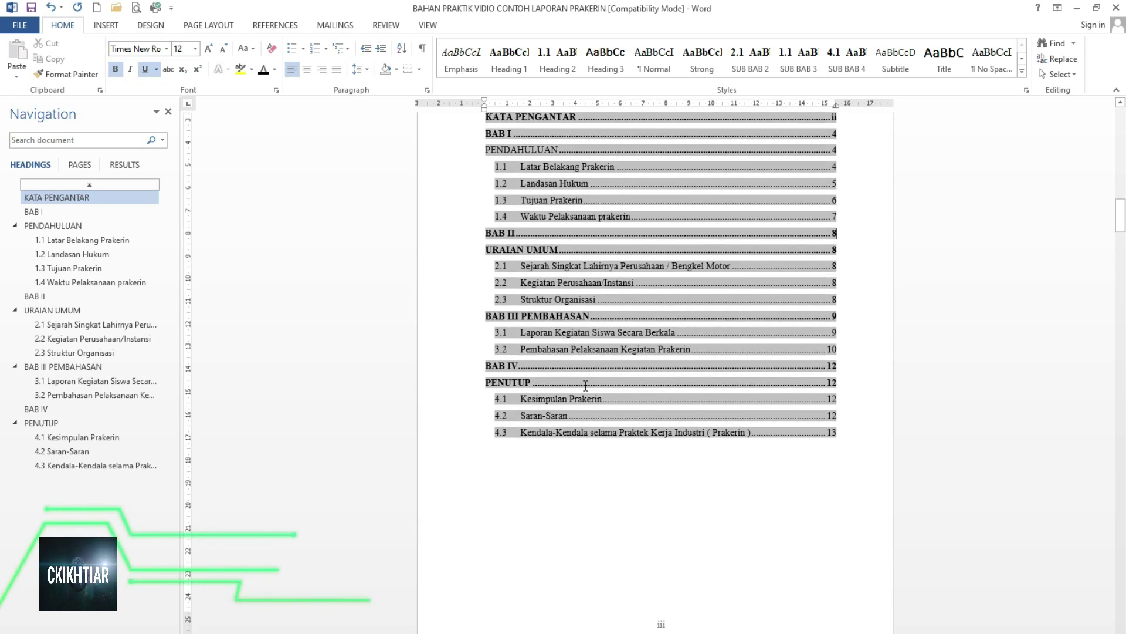
pyautogui.scroll(-1, 586, 385)
pyautogui.scroll(4, 616, 399)
pyautogui.scroll(-3, 641, 410)
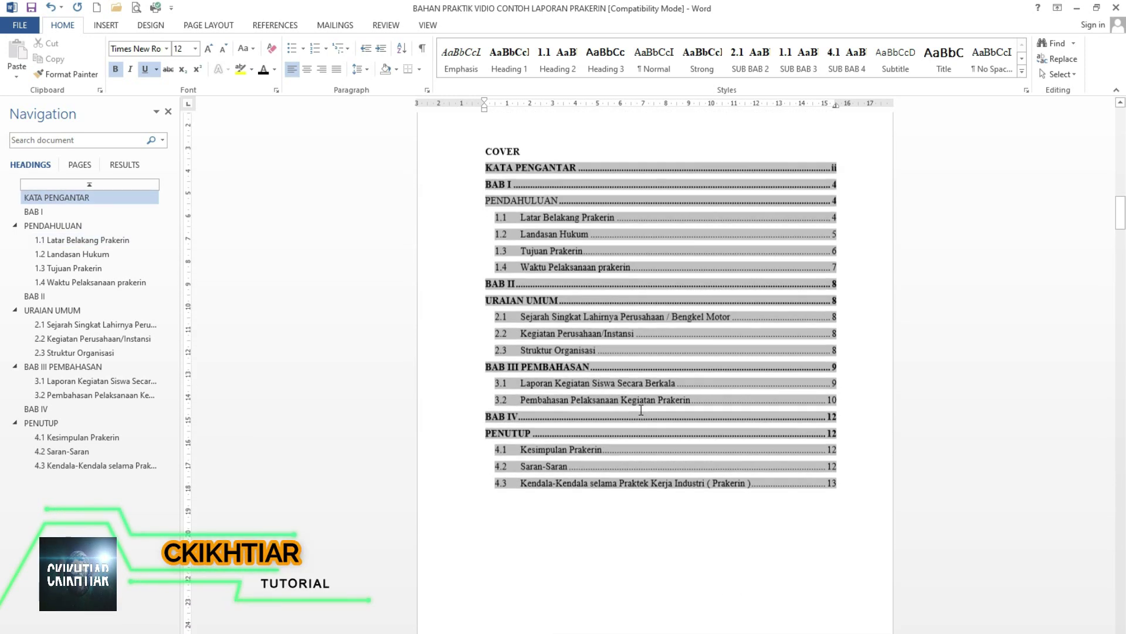
pyautogui.keyDown('ctrl'); pyautogui.scroll(-1, 641, 410); pyautogui.keyUp('ctrl')
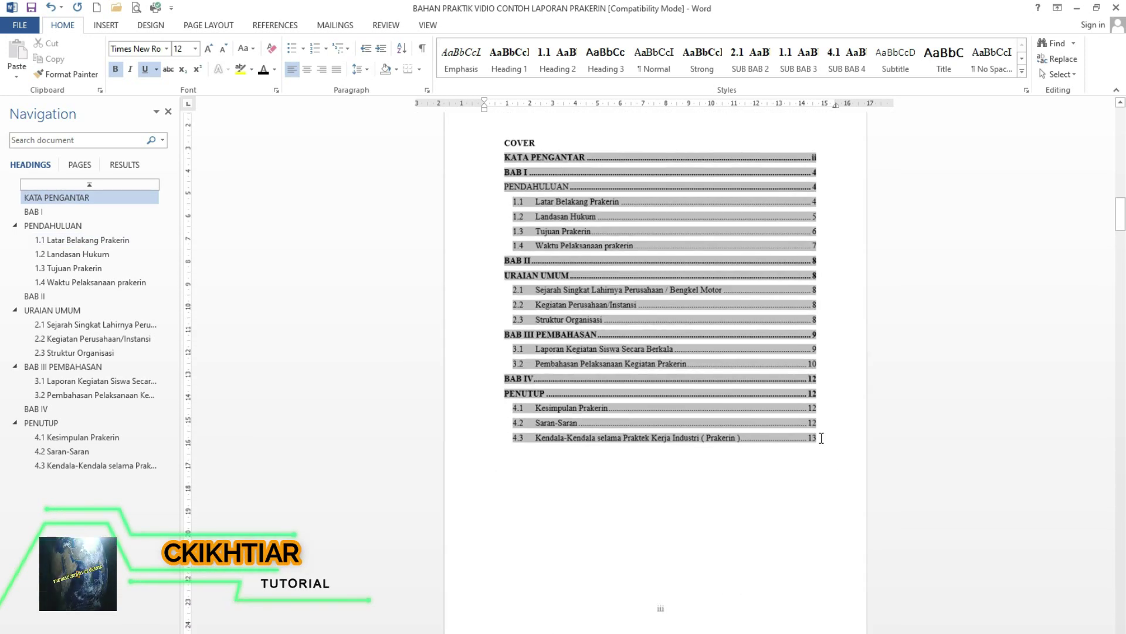
pyautogui.keyDown('ctrl'); pyautogui.scroll(-1, 601, 389); pyautogui.keyUp('ctrl')
pyautogui.keyDown('ctrl'); pyautogui.scroll(2, 469, 342); pyautogui.keyUp('ctrl')
pyautogui.keyDown('ctrl'); pyautogui.scroll(1, 555, 361); pyautogui.keyUp('ctrl')
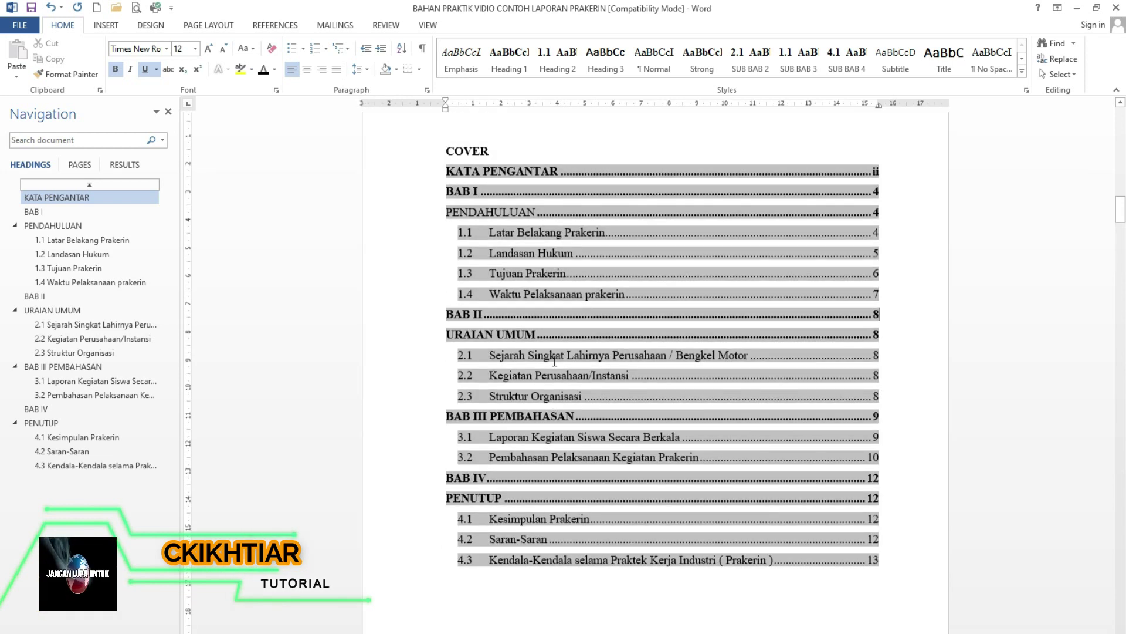
pyautogui.scroll(1, 555, 362)
pyautogui.scroll(-3, 593, 453)
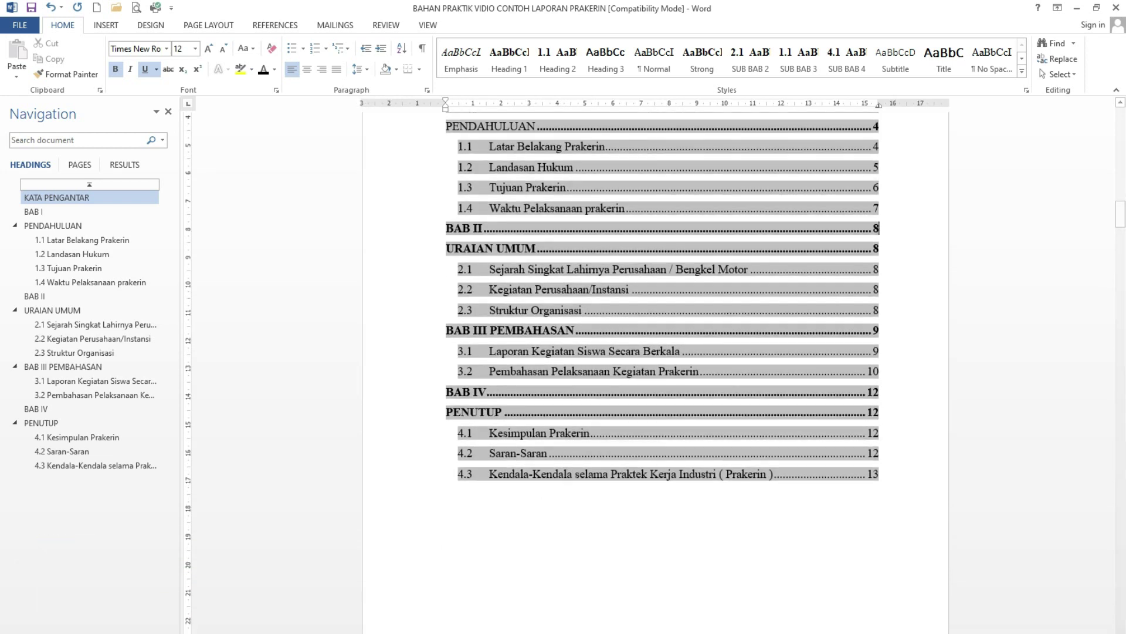